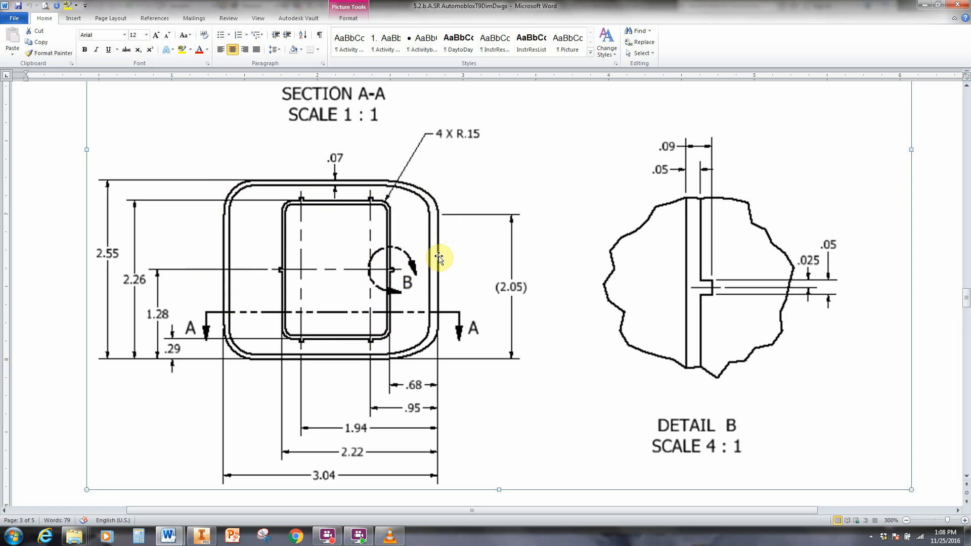
# Examine the inner rectangle's sides and its horizontal dimensions from the outer edge in the dimensioned section drawing
pyautogui.click(439, 258)
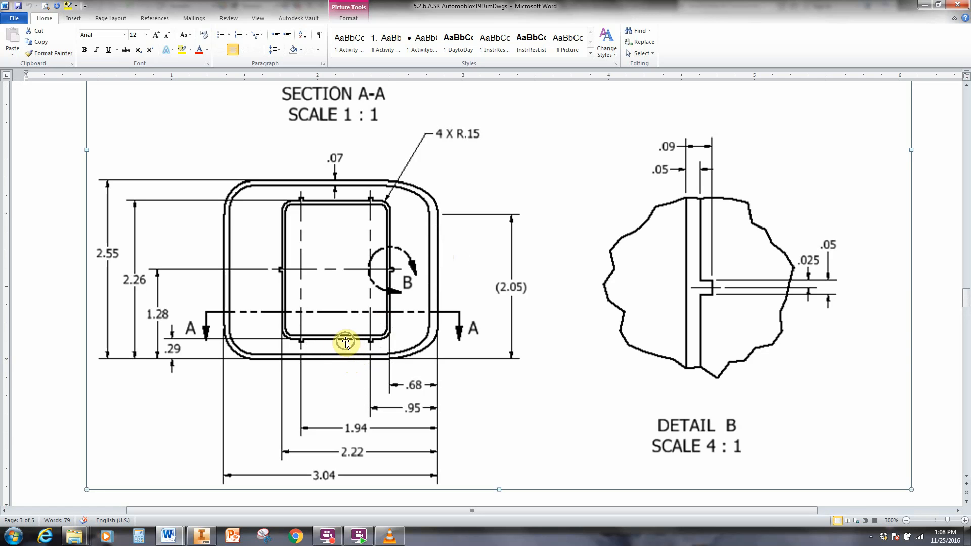
pyautogui.click(328, 201)
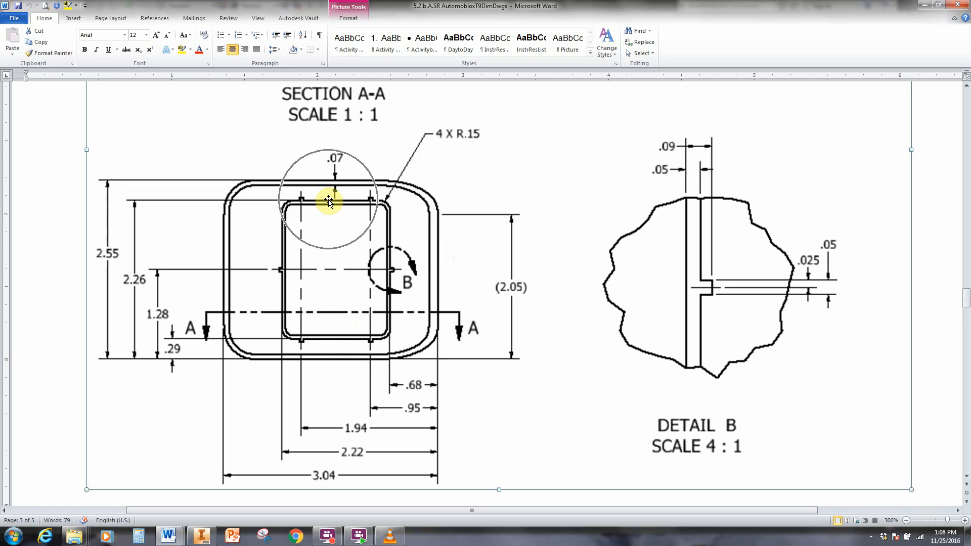
pyautogui.click(391, 243)
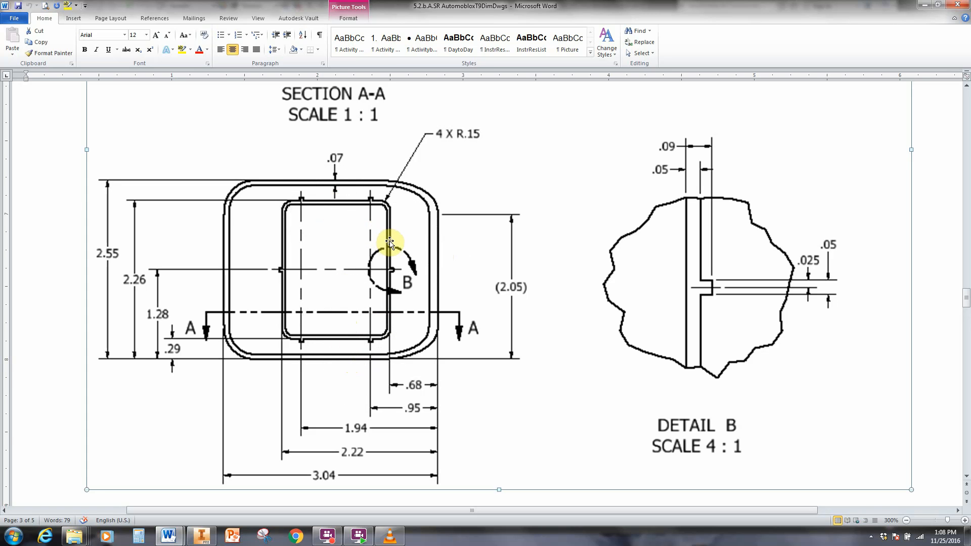
pyautogui.click(390, 242)
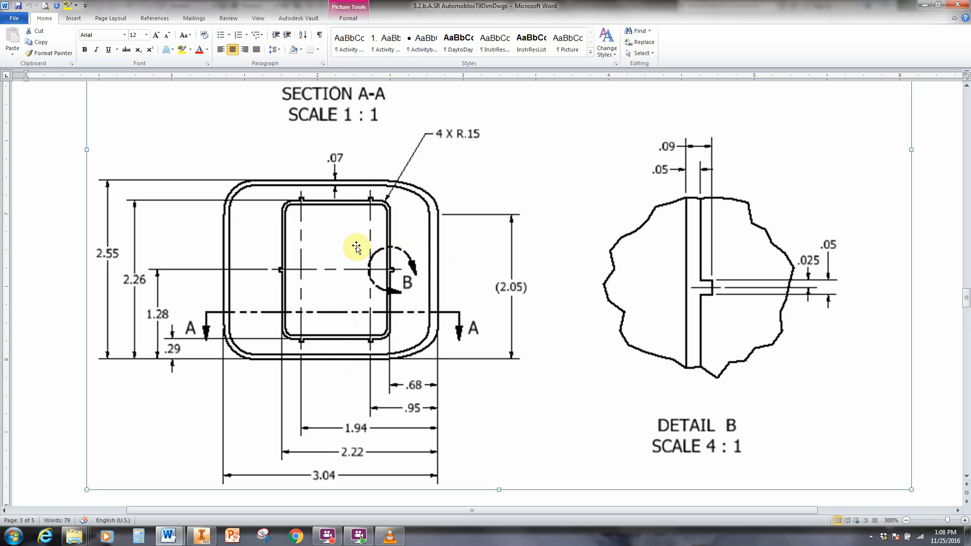
pyautogui.click(280, 255)
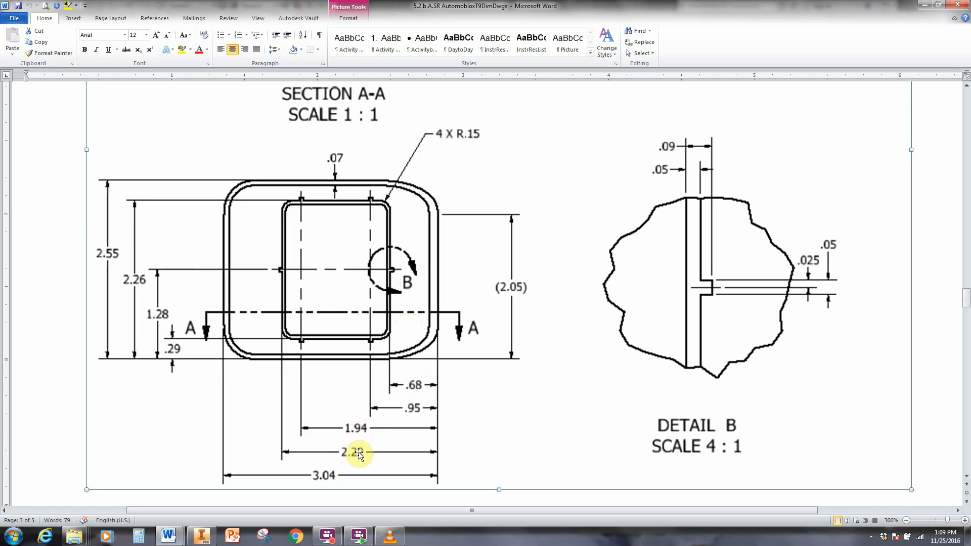
pyautogui.click(415, 391)
pyautogui.click(414, 408)
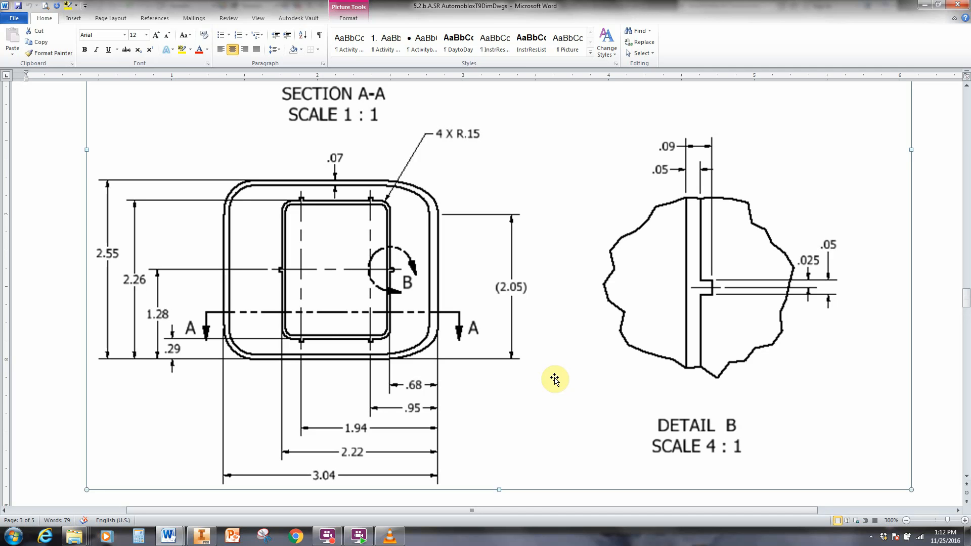
# Switch to Inventor and start a 2D sketch on the work plane parallel to the windshield's open rim
pyautogui.hotkey('ctrl', 'shift', 's')
pyautogui.click(203, 537)
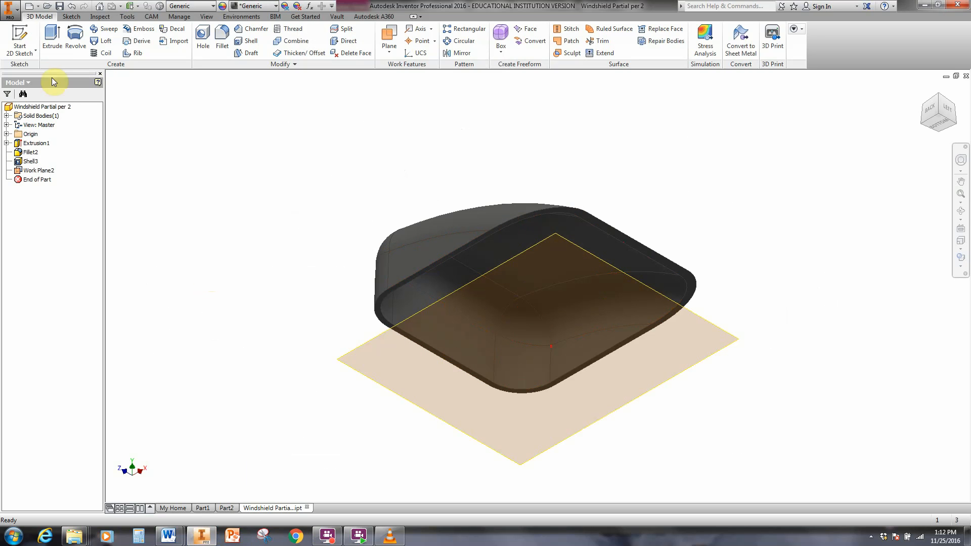
pyautogui.click(22, 34)
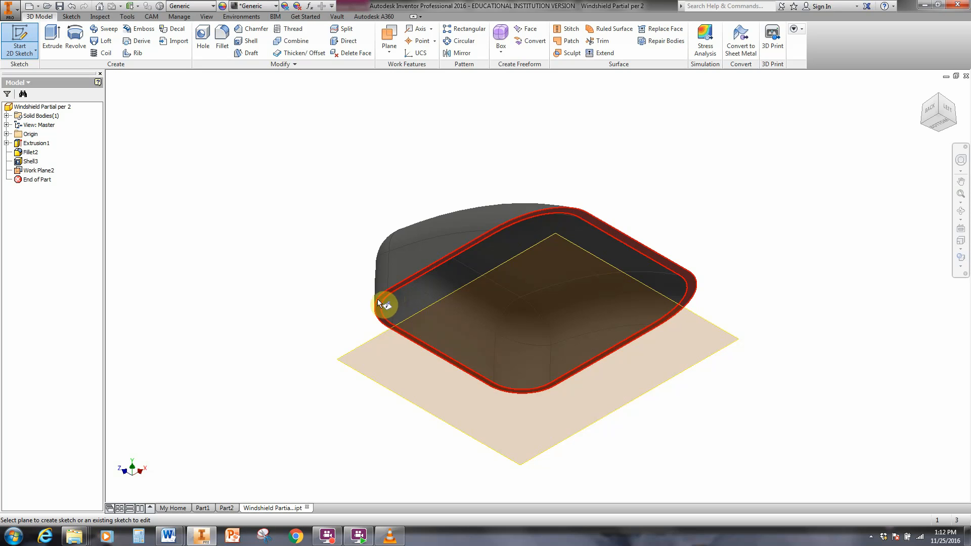
pyautogui.click(372, 347)
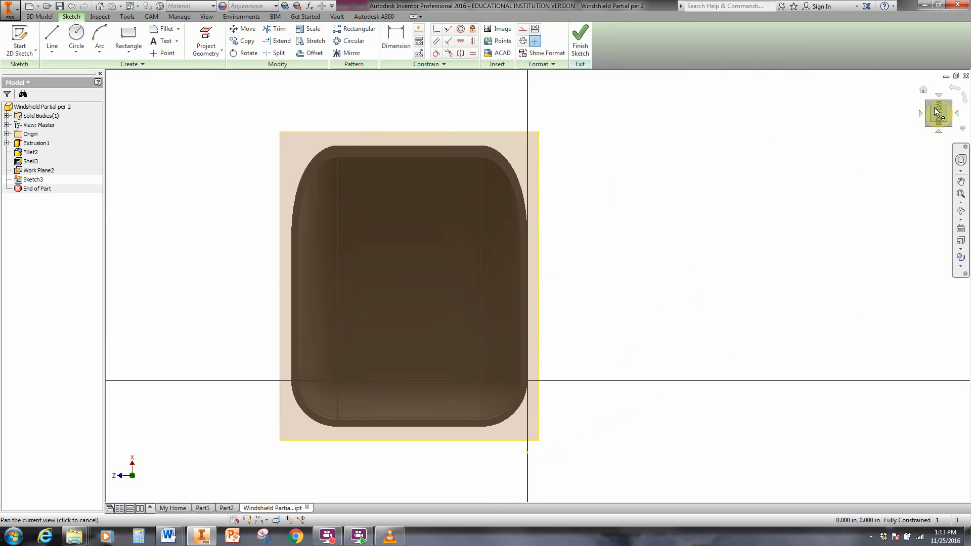
# Compare the sketch view with the Word drawing and rotate it to match the drawing's orientation
pyautogui.moveTo(925, 99)
pyautogui.hotkey('alt', 'Tab')
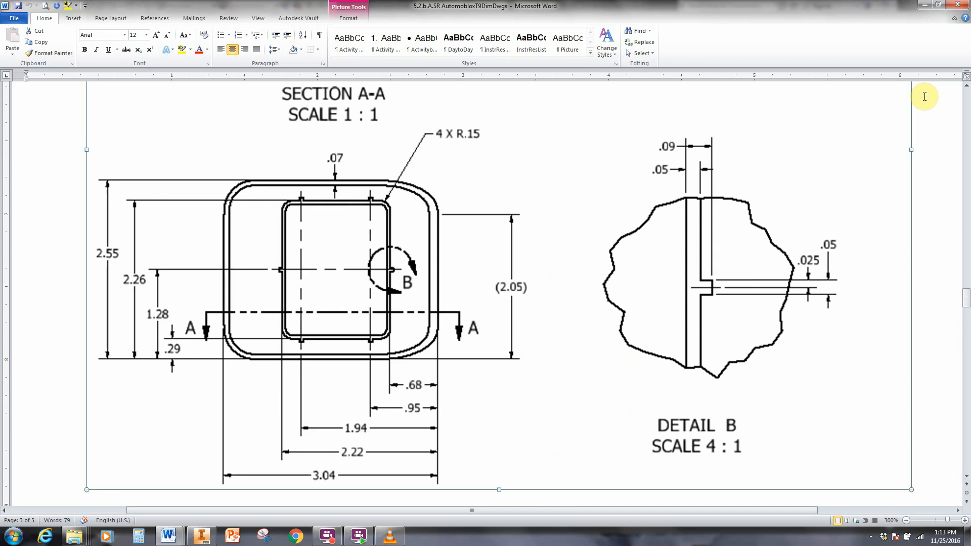
pyautogui.hotkey('alt', 'Tab')
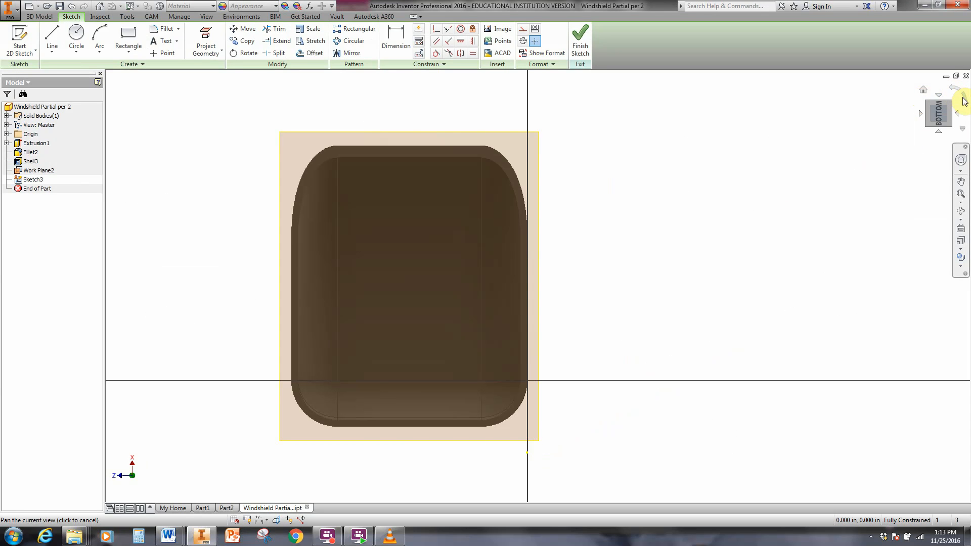
pyautogui.click(964, 99)
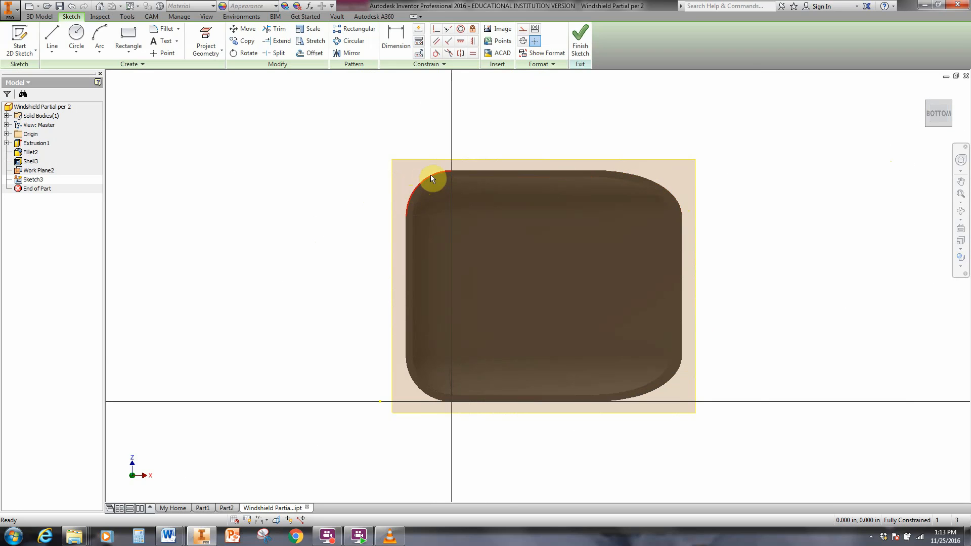
pyautogui.hotkey('alt', 'Tab')
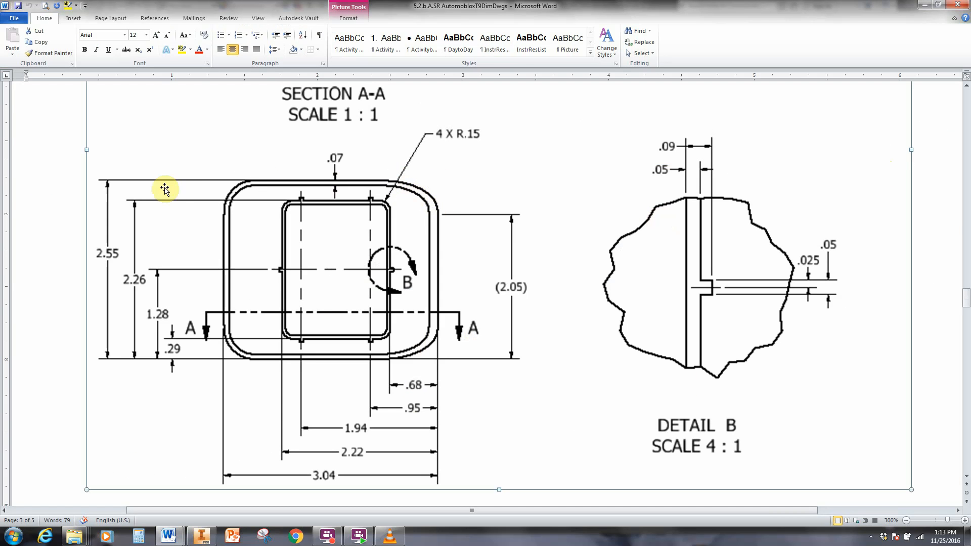
pyautogui.hotkey('alt', 'Tab')
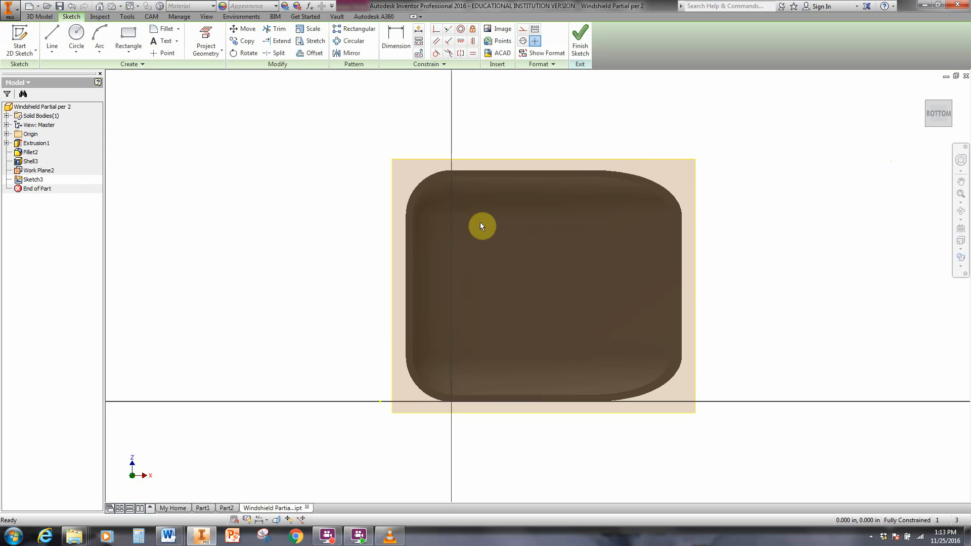
pyautogui.scroll(-2, 641, 272)
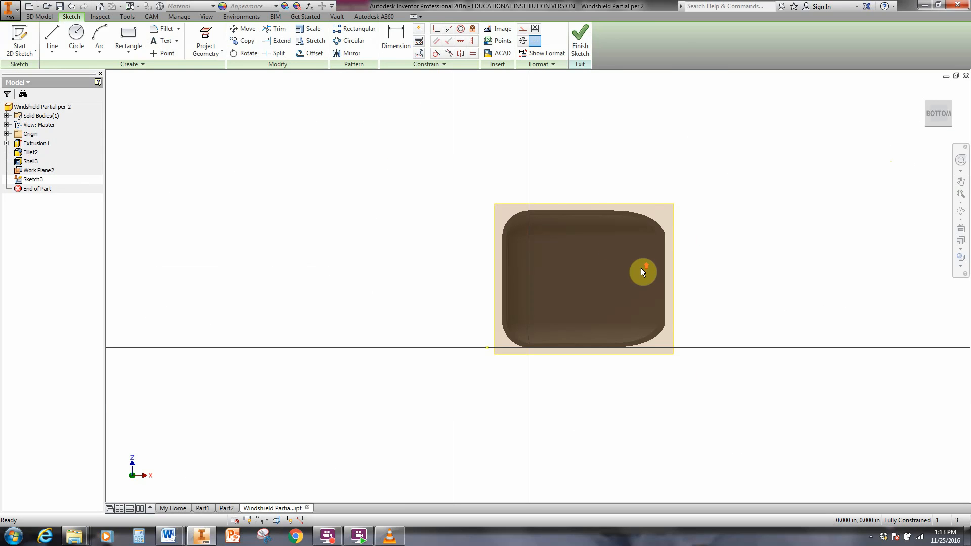
pyautogui.scroll(3, 642, 273)
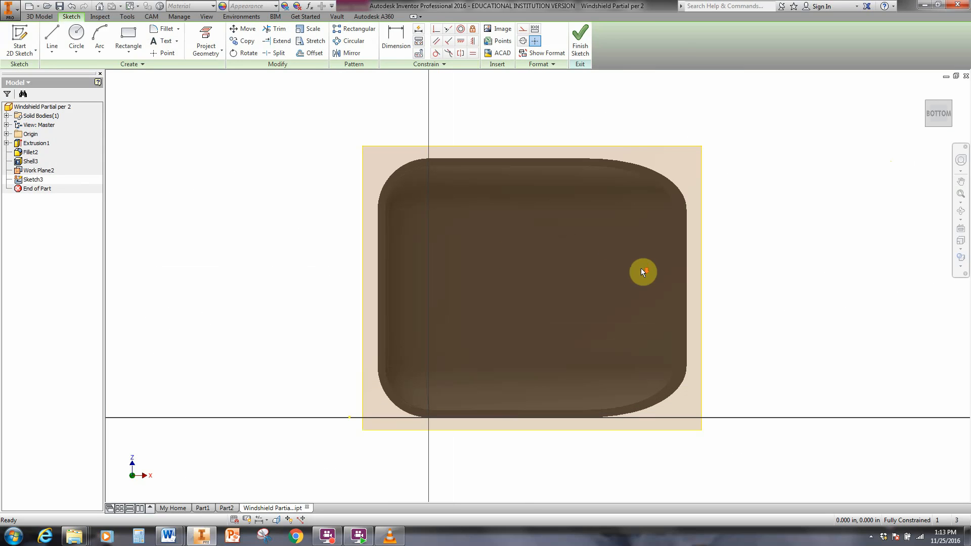
# Sketch a two-point rectangle inside the windshield outline, with its right side about 0.53 in from the outline's right edge
pyautogui.click(129, 31)
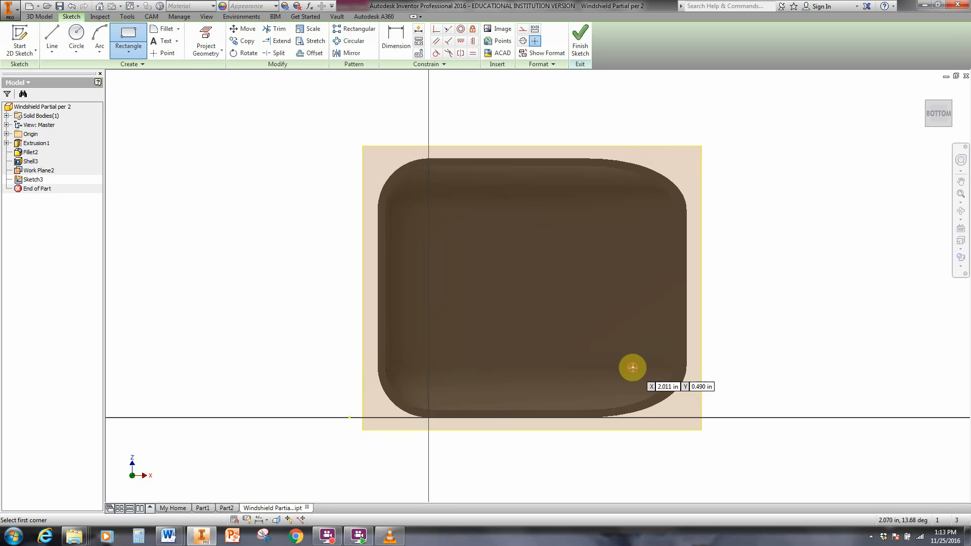
pyautogui.click(632, 368)
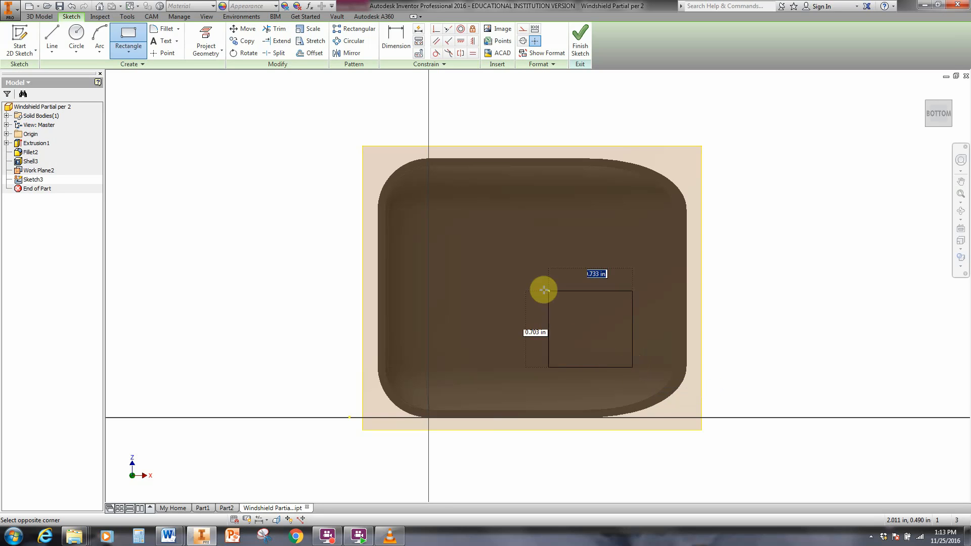
pyautogui.click(469, 192)
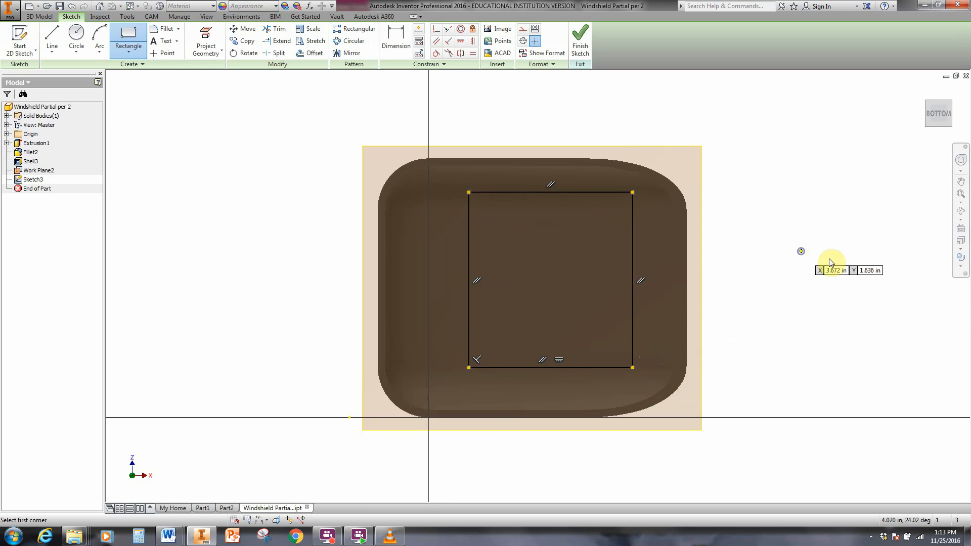
pyautogui.rightClick(802, 252)
pyautogui.click(833, 252)
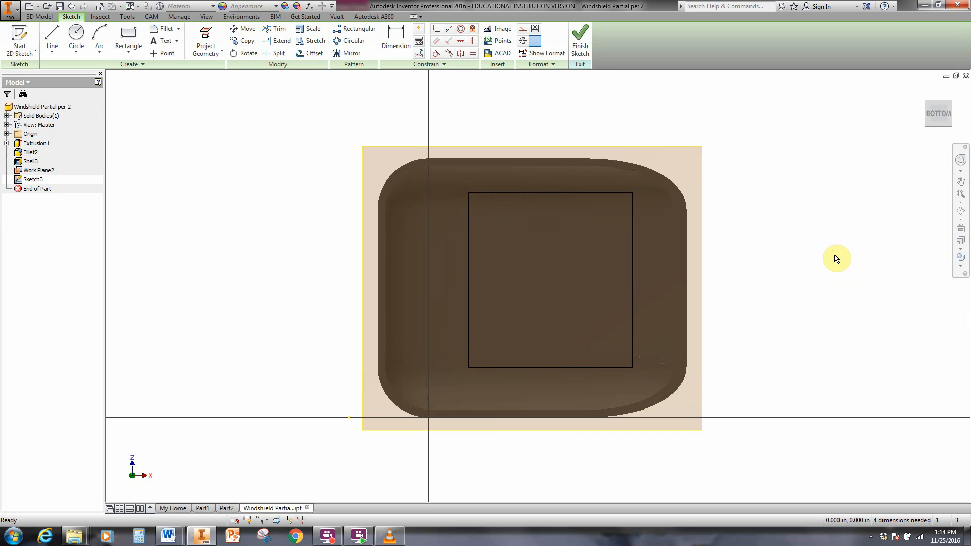
# Project the inner and outer edges of the windshield's rim face into the sketch and check them in an angled view
pyautogui.click(397, 44)
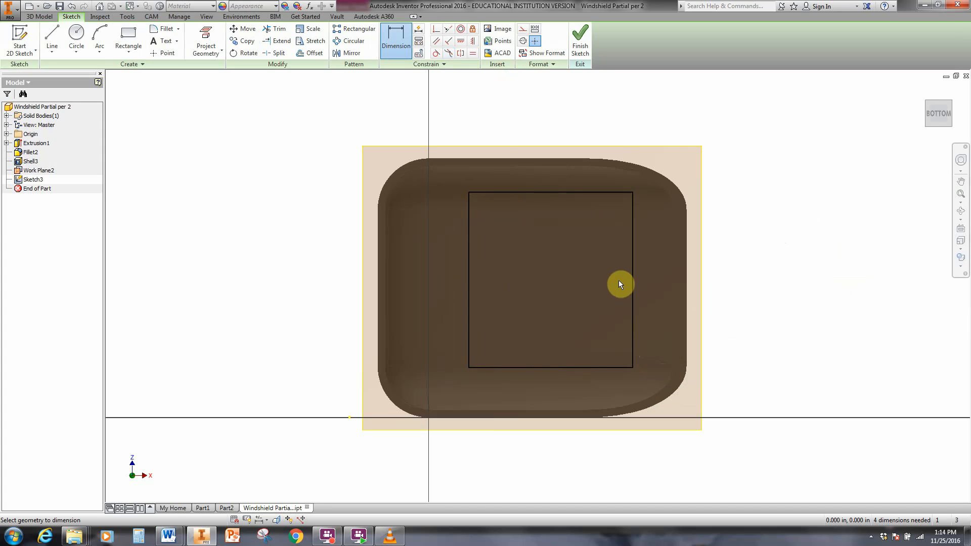
pyautogui.click(205, 34)
pyautogui.click(206, 35)
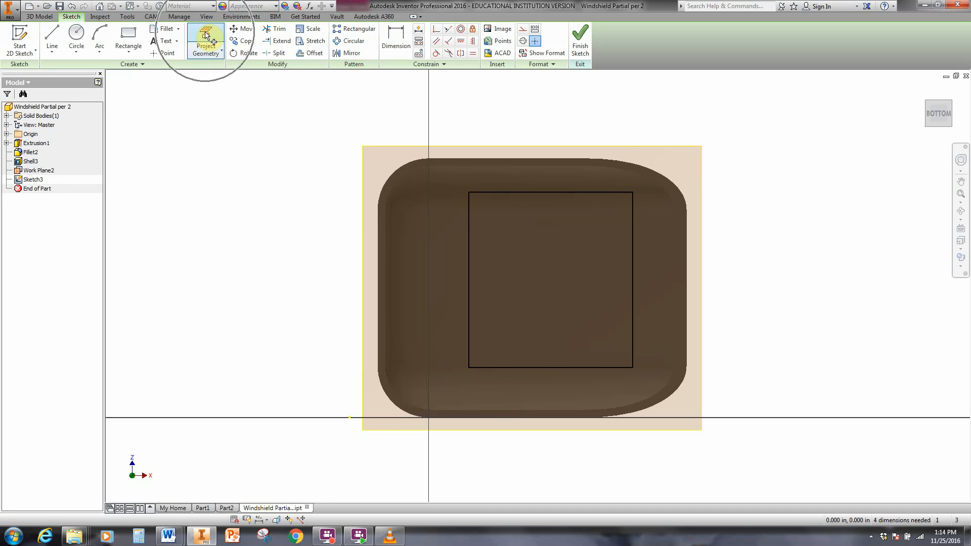
pyautogui.click(682, 300)
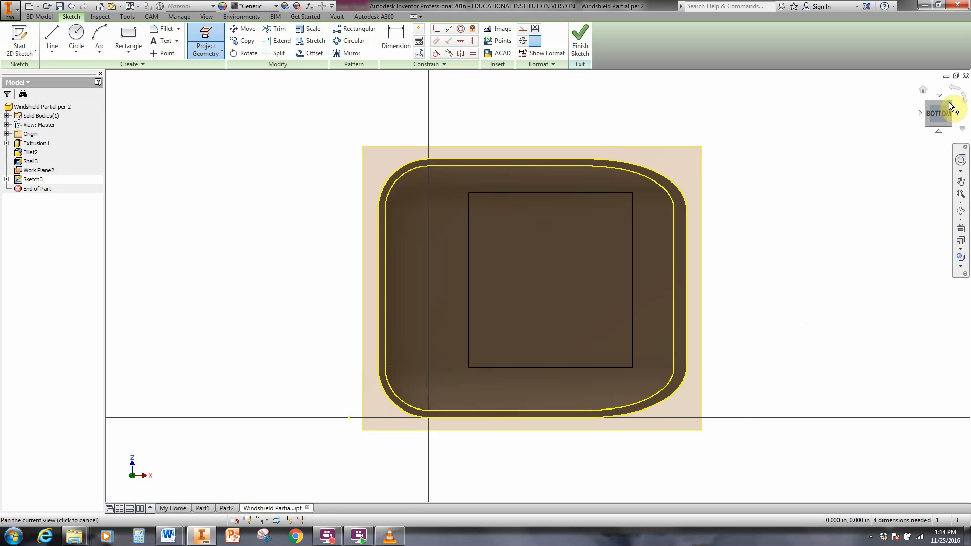
pyautogui.click(950, 106)
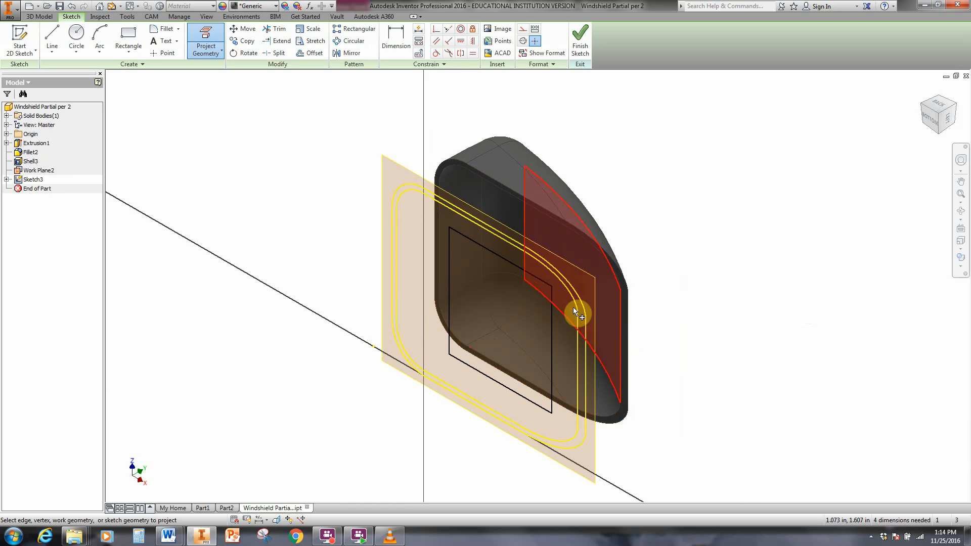
pyautogui.click(930, 122)
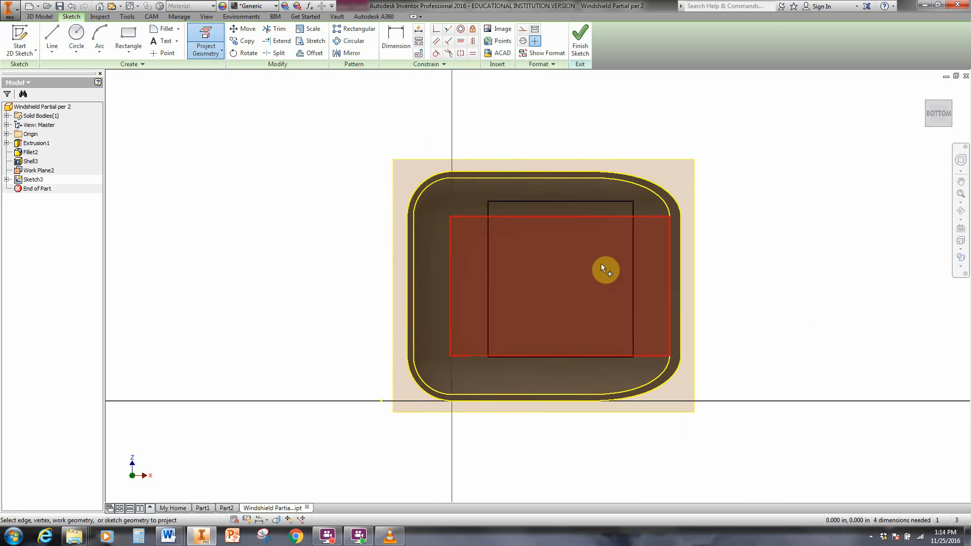
# Dimension the rectangle's right side at .68 in from the projected outer right edge
pyautogui.scroll(-3, 601, 263)
pyautogui.moveTo(620, 279); pyautogui.dragTo(505, 165, button='middle')
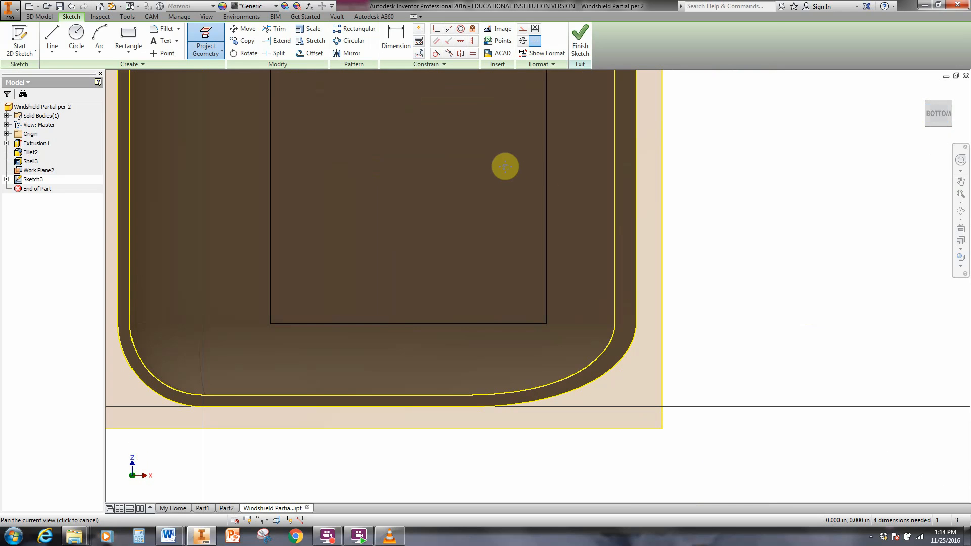
pyautogui.click(392, 38)
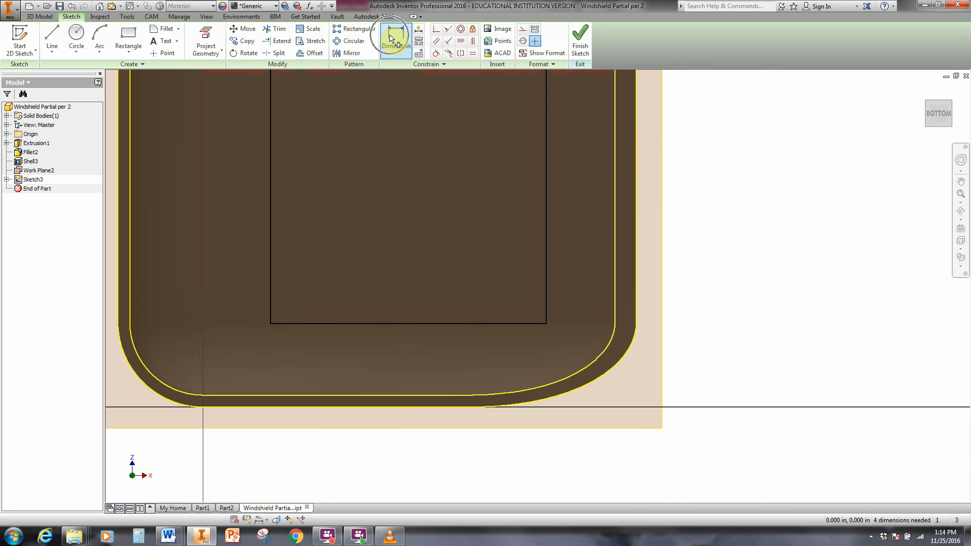
pyautogui.click(636, 201)
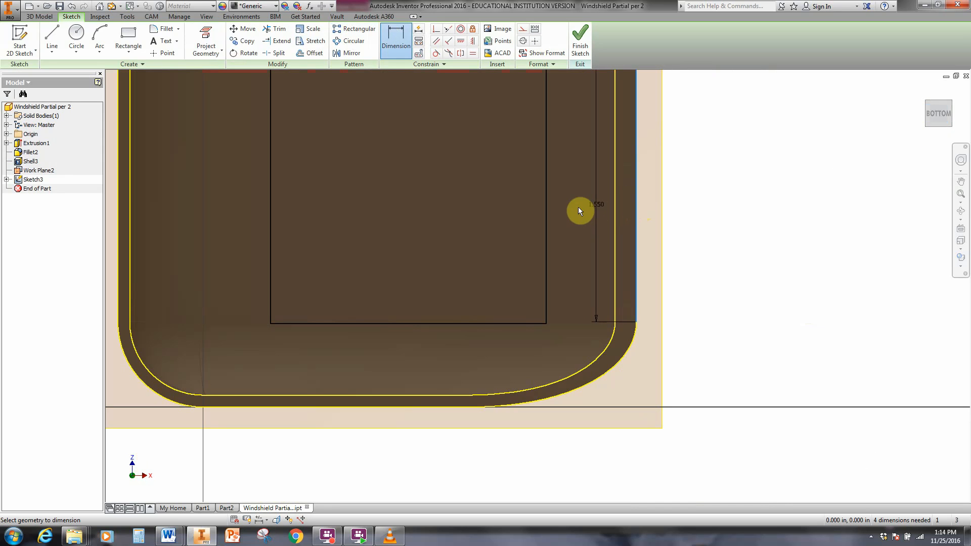
pyautogui.click(546, 211)
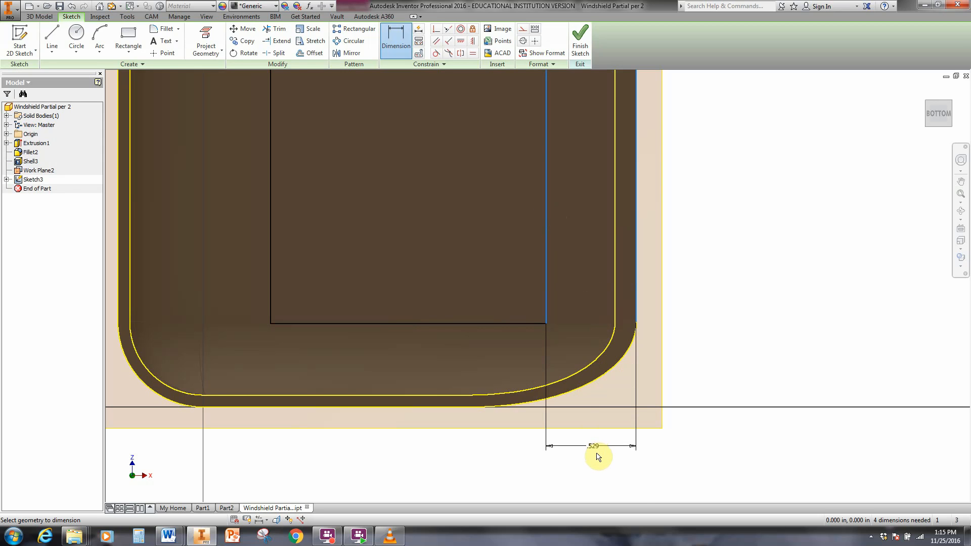
pyautogui.click(597, 455)
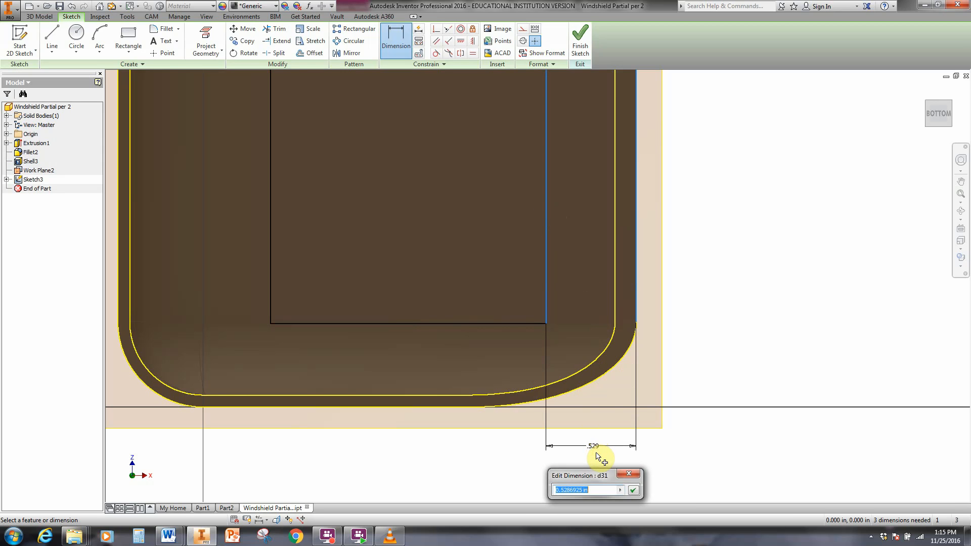
pyautogui.write('.68')
pyautogui.press('Return')
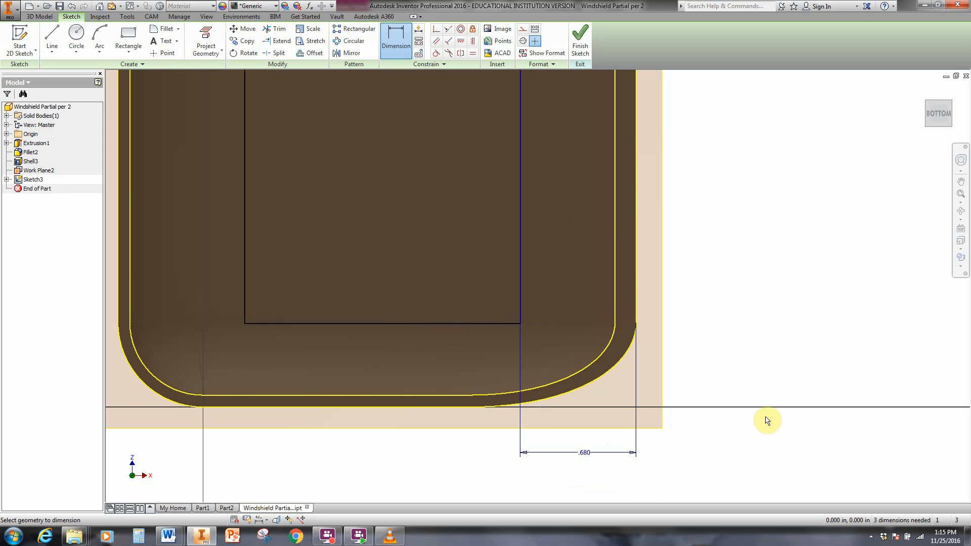
# Dimension the rectangle's left side at 2.22 in from the projected outer right edge, placing the dimension below the part
pyautogui.click(635, 194)
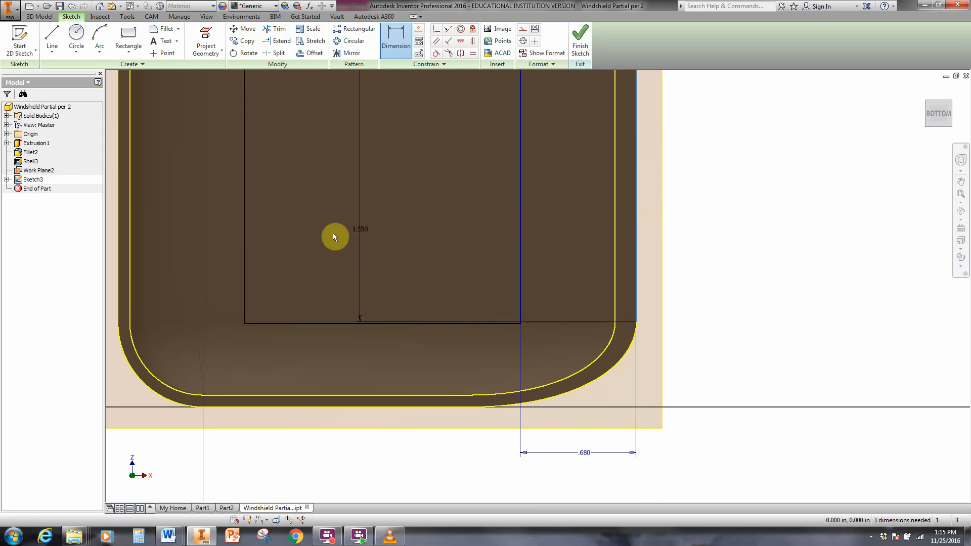
pyautogui.press('Escape')
pyautogui.click(245, 236)
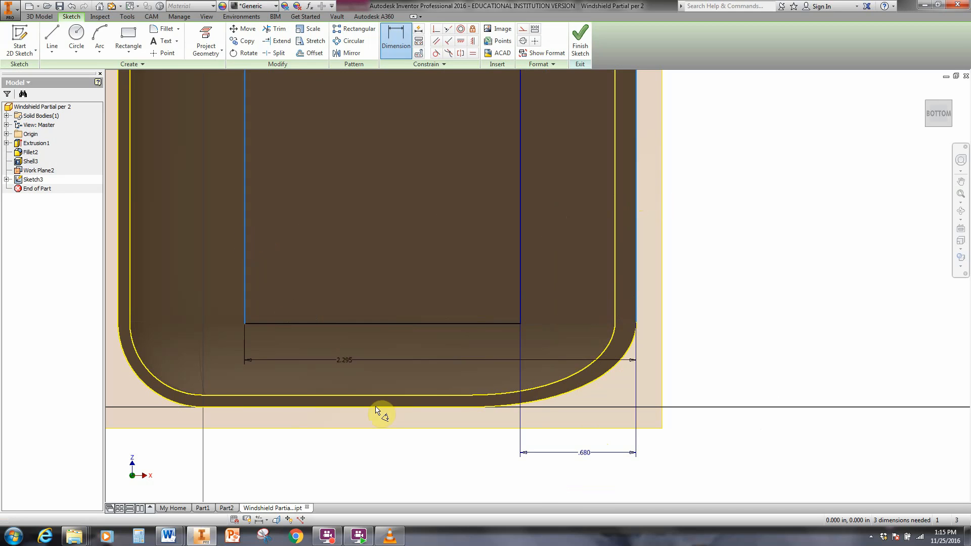
pyautogui.moveTo(495, 503); pyautogui.dragTo(514, 373, button='middle')
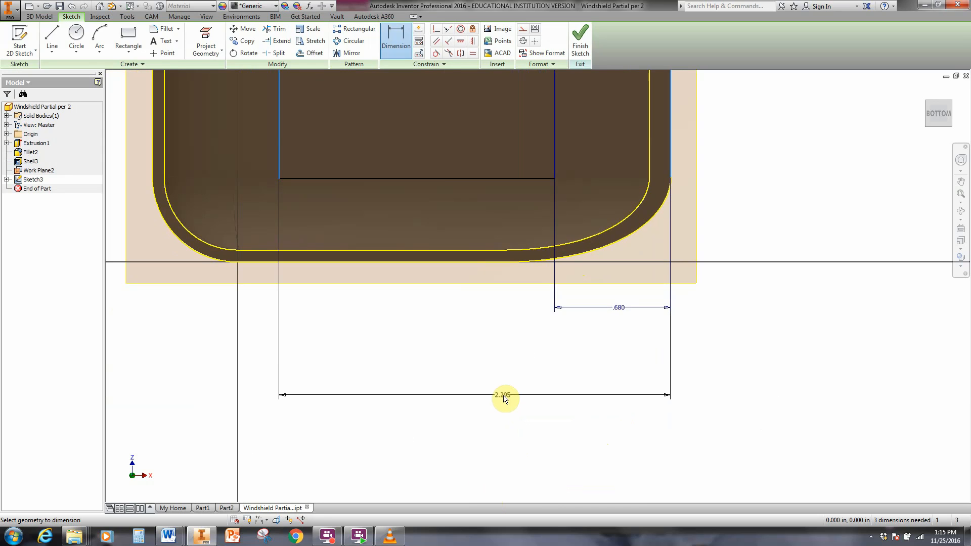
pyautogui.click(496, 410)
pyautogui.write('2.')
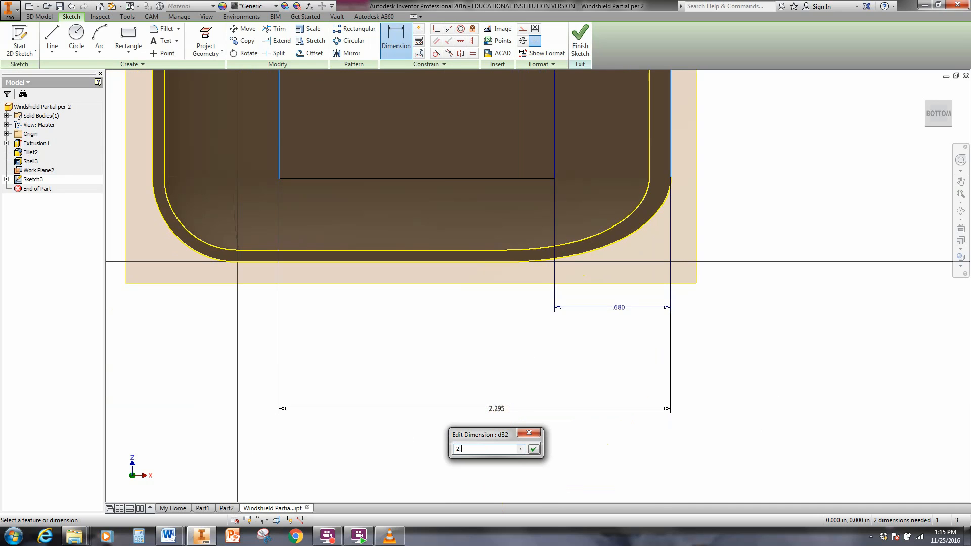
pyautogui.write('22')
pyautogui.press('Return')
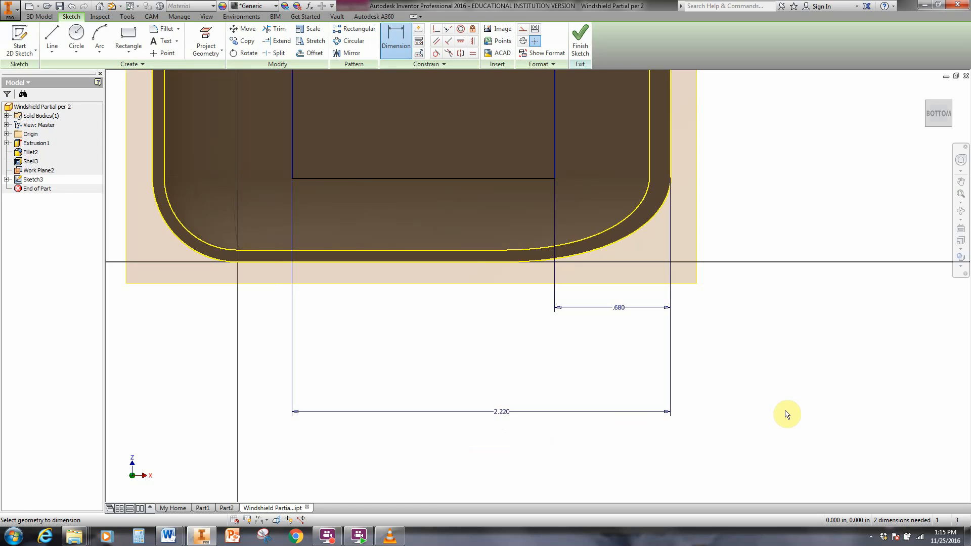
# Dimension the rectangle's bottom side at .29 in from the projected outer bottom edge
pyautogui.moveTo(786, 411)
pyautogui.mouseDown(button='middle')
pyautogui.moveTo(948, 441)
pyautogui.moveTo(970, 462)
pyautogui.mouseUp(button='middle')
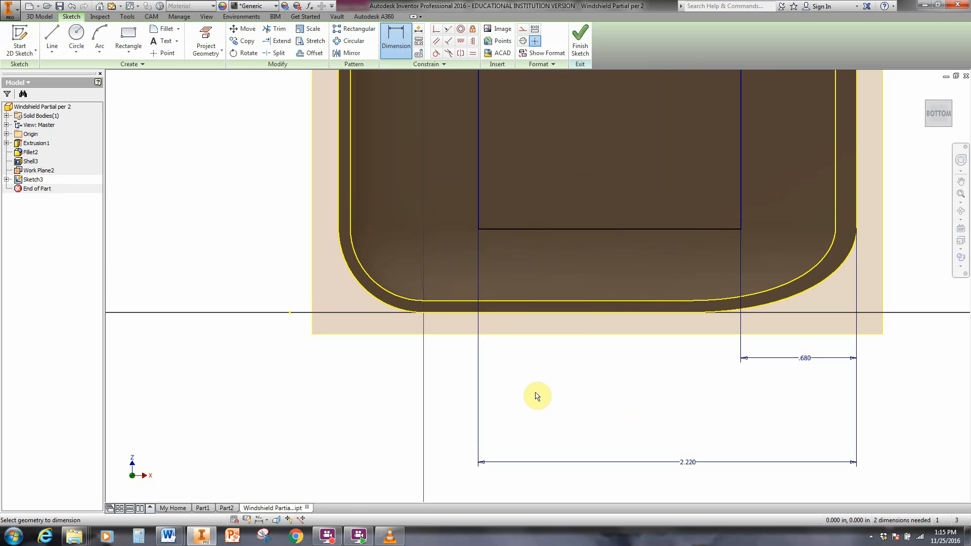
pyautogui.click(576, 312)
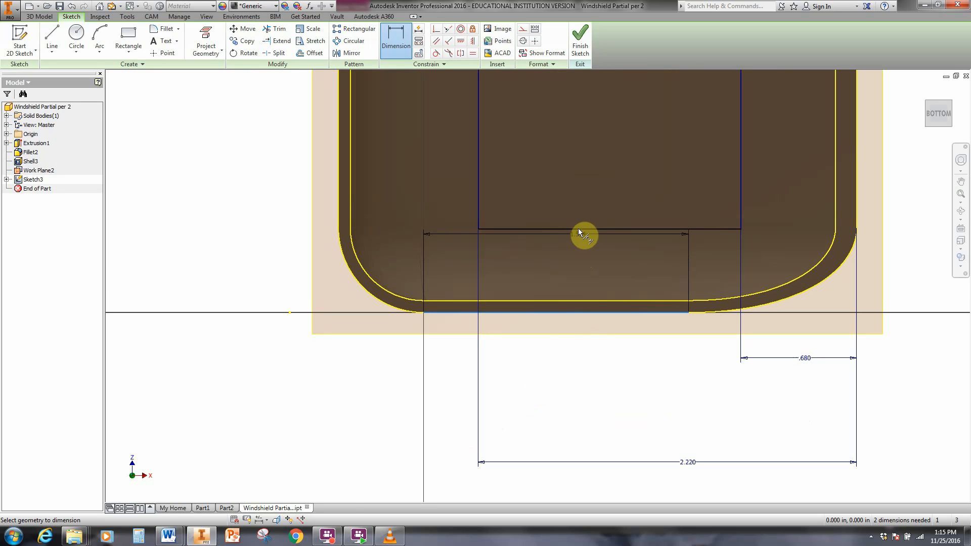
pyautogui.click(559, 229)
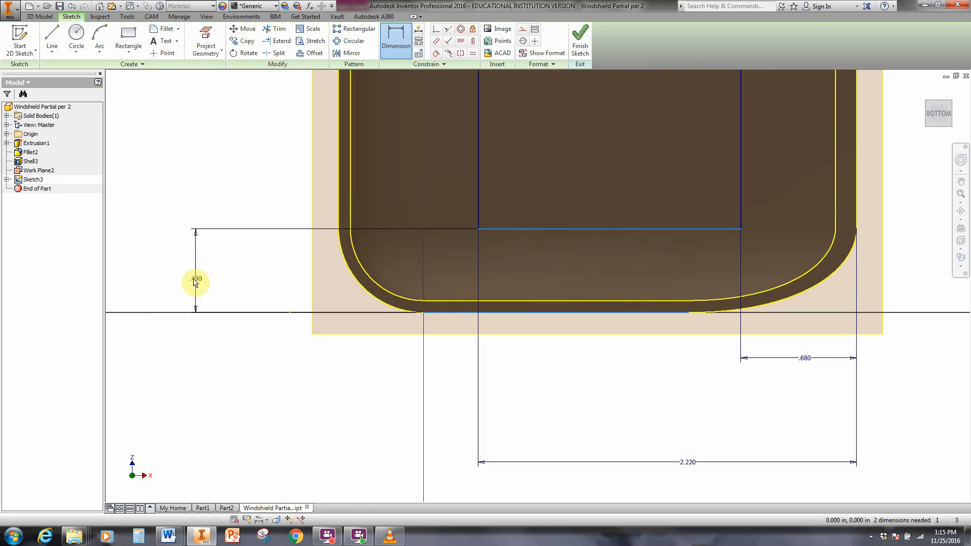
pyautogui.click(281, 279)
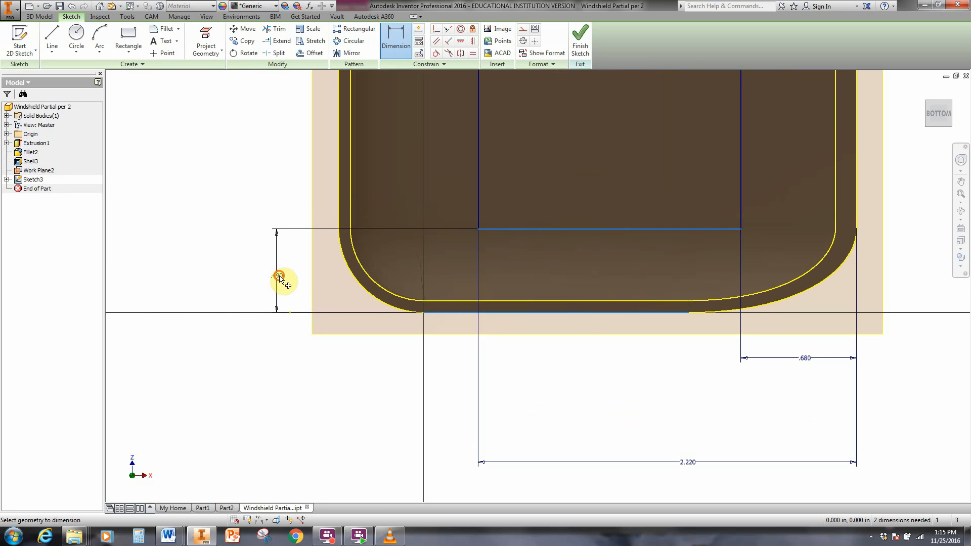
pyautogui.write('.2')
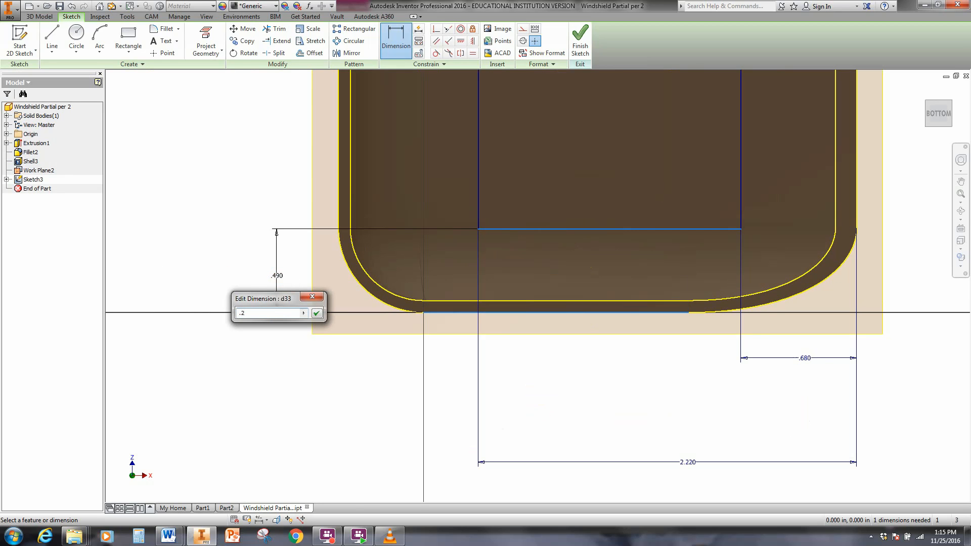
pyautogui.write('9')
pyautogui.click(282, 280)
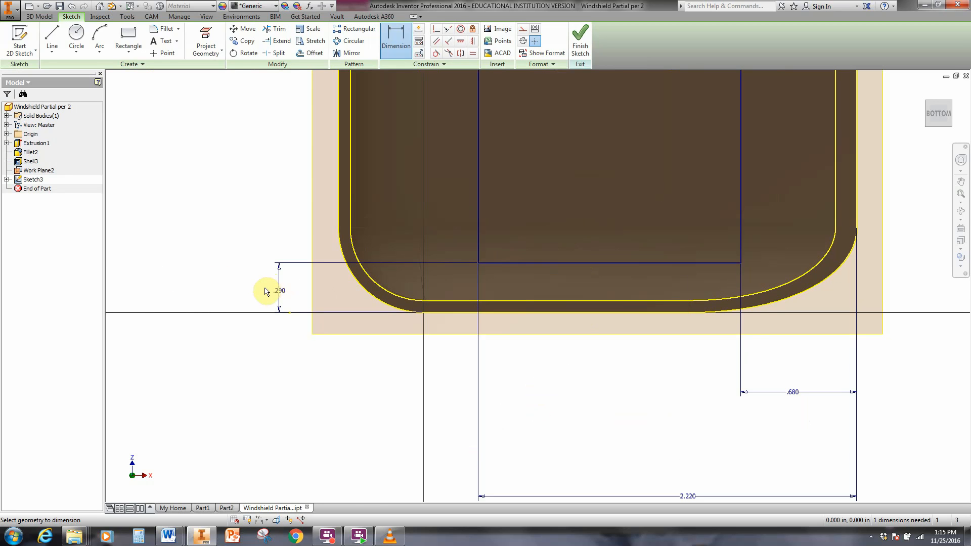
# Dimension the rectangle's top side at 2.26 in from the projected outer bottom edge and finish dimensioning
pyautogui.scroll(3, 265, 291)
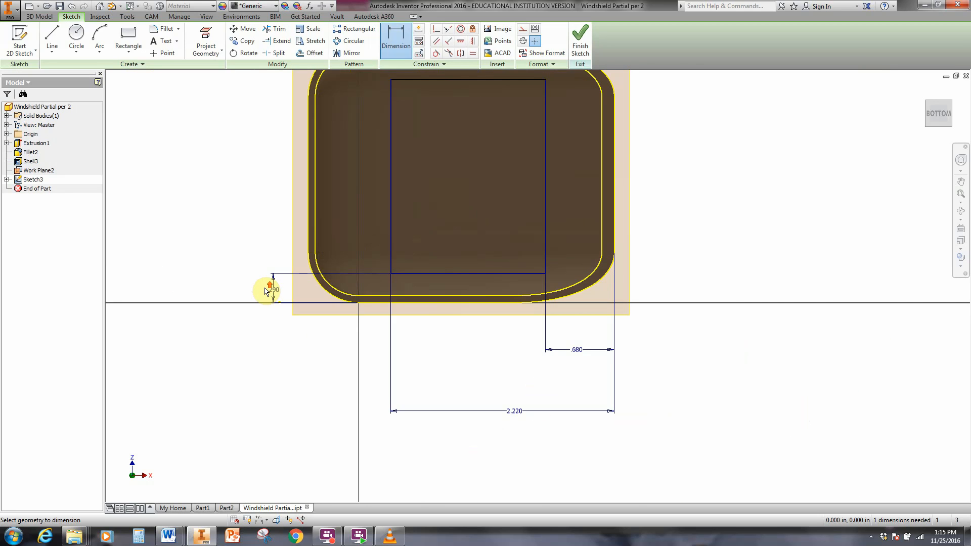
pyautogui.moveTo(243, 202); pyautogui.dragTo(266, 290, button='middle')
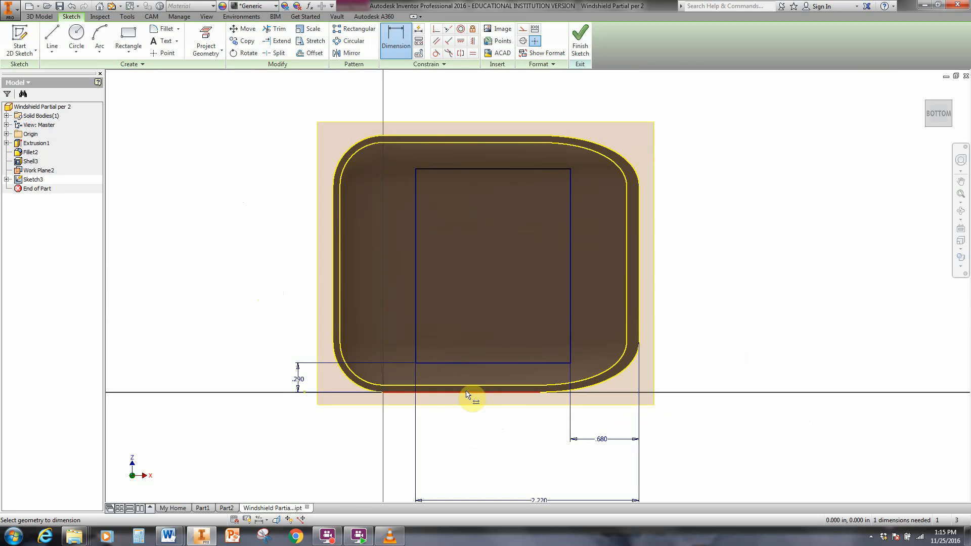
pyautogui.click(499, 392)
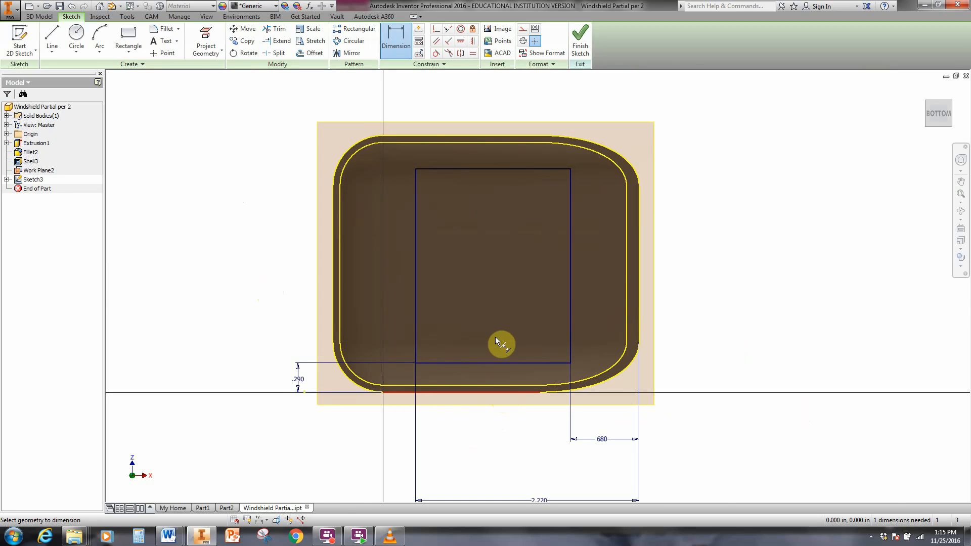
pyautogui.click(486, 168)
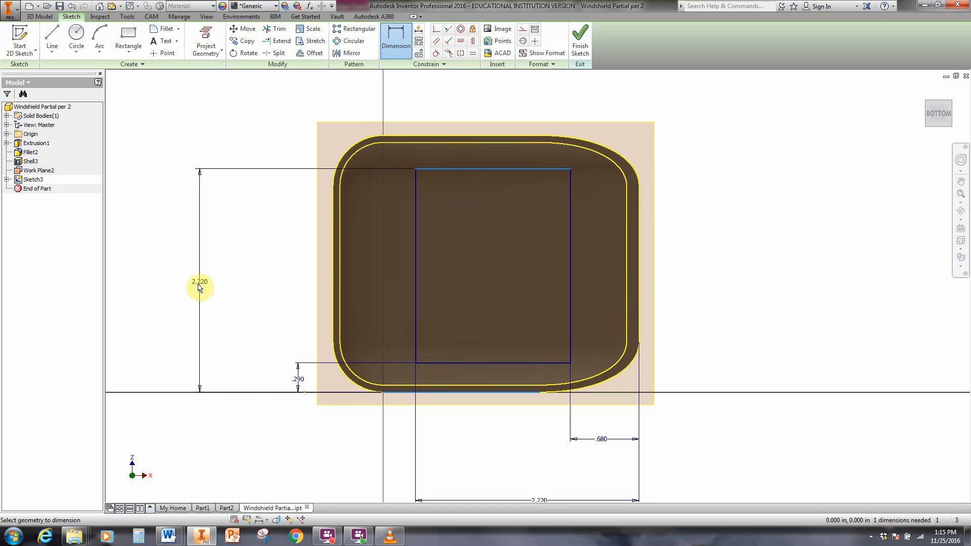
pyautogui.click(199, 287)
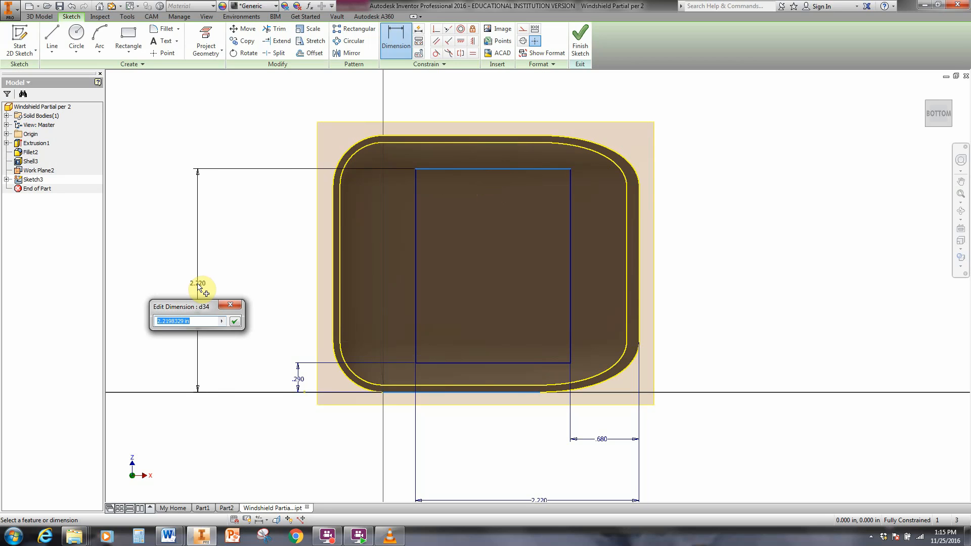
pyautogui.write('2.22')
pyautogui.press('Return')
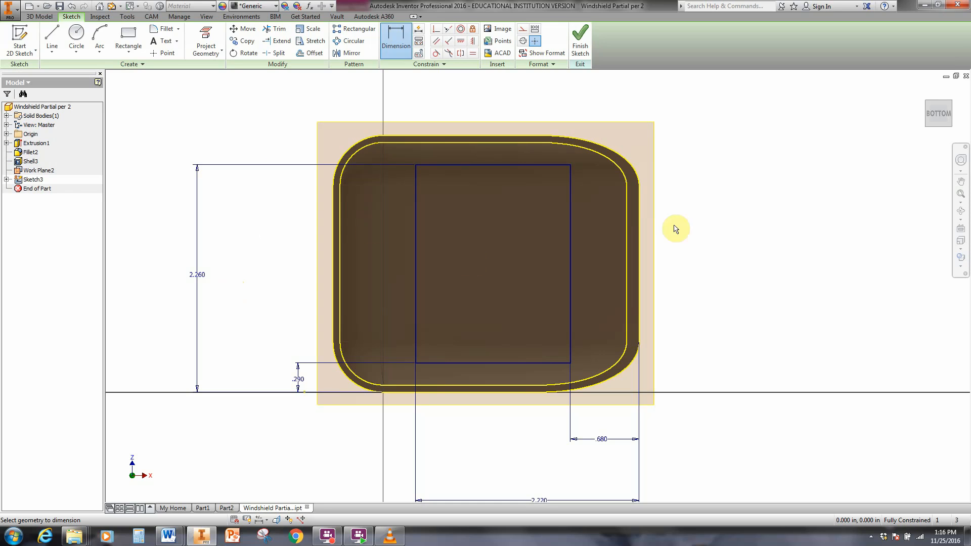
pyautogui.rightClick(752, 169)
pyautogui.click(799, 181)
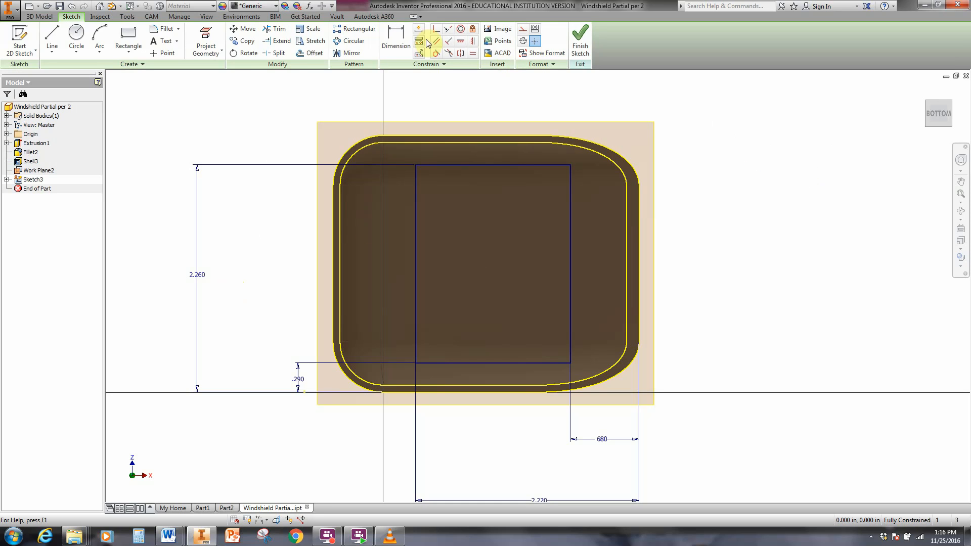
# Fillet the rectangle's upper-right corner with a .15 in radius
pyautogui.click(161, 31)
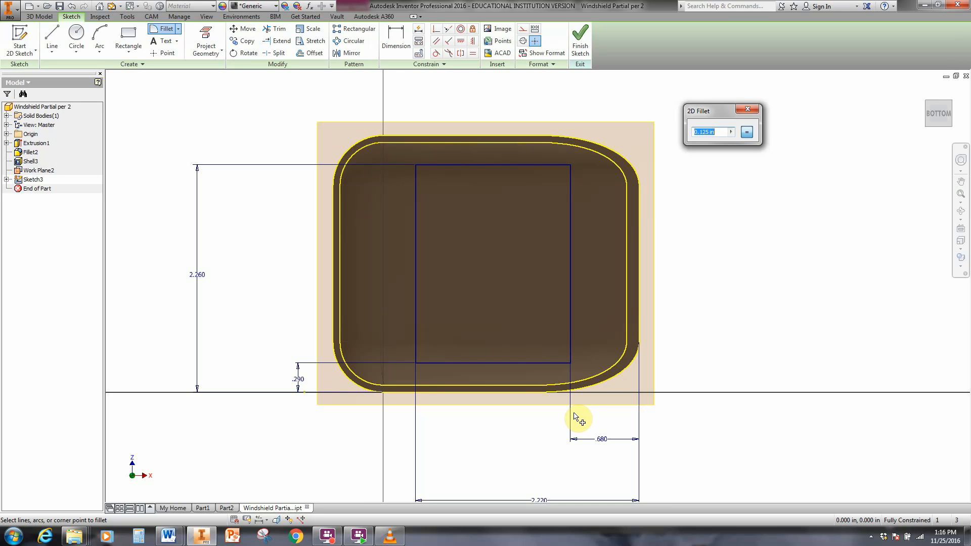
pyautogui.write('.15')
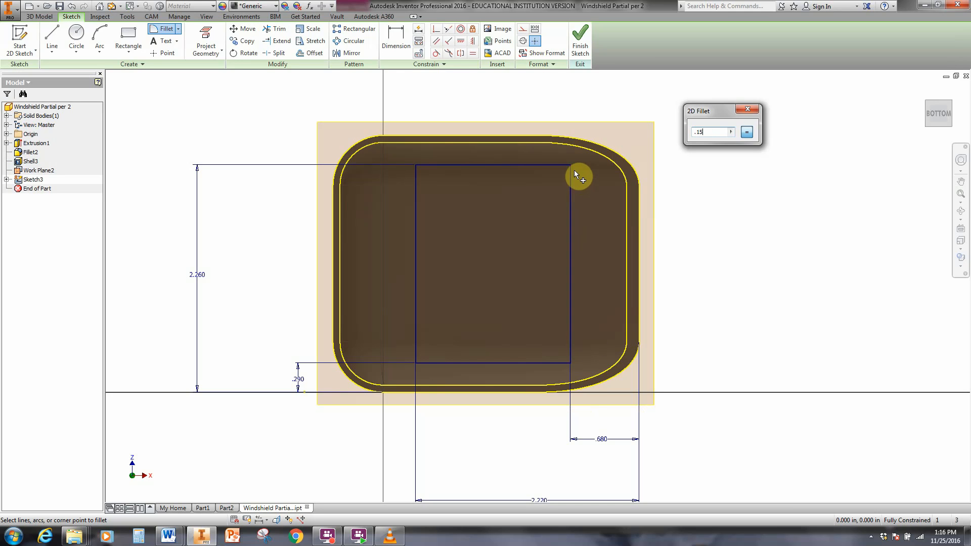
pyautogui.scroll(1, 566, 168)
pyautogui.scroll(-4, 566, 168)
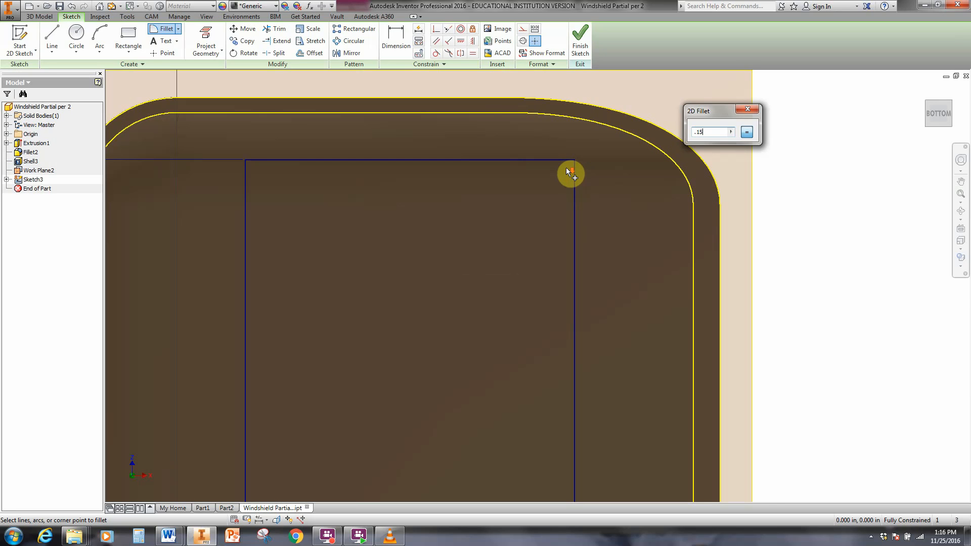
pyautogui.click(571, 160)
pyautogui.click(572, 162)
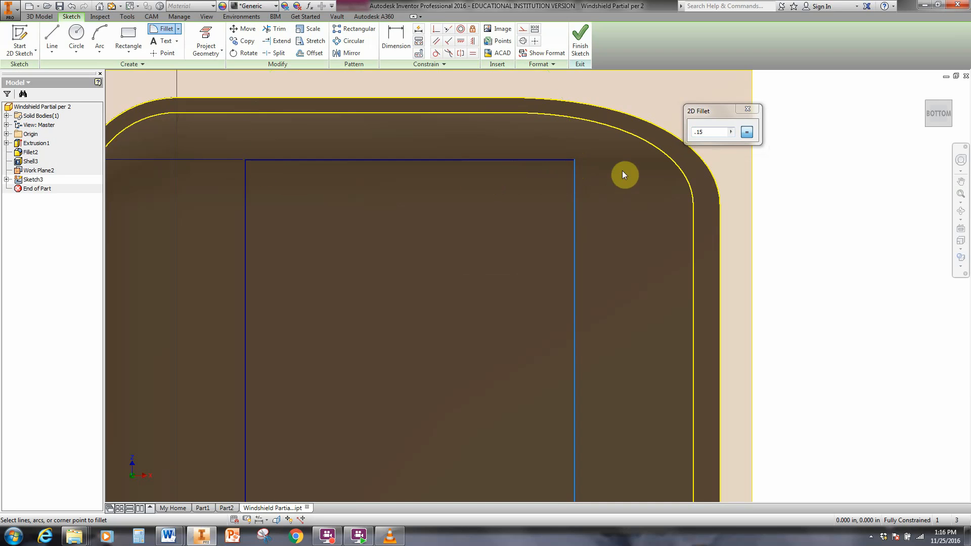
pyautogui.click(573, 161)
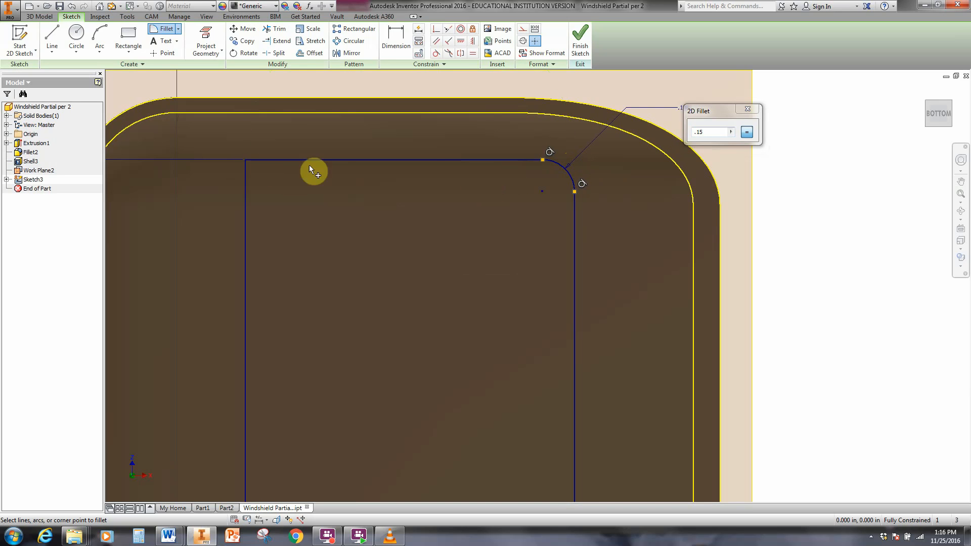
# Apply the same .15 in fillet to the rectangle's other three corners and end the Fillet command
pyautogui.click(245, 161)
pyautogui.moveTo(382, 297); pyautogui.dragTo(383, 84, button='middle')
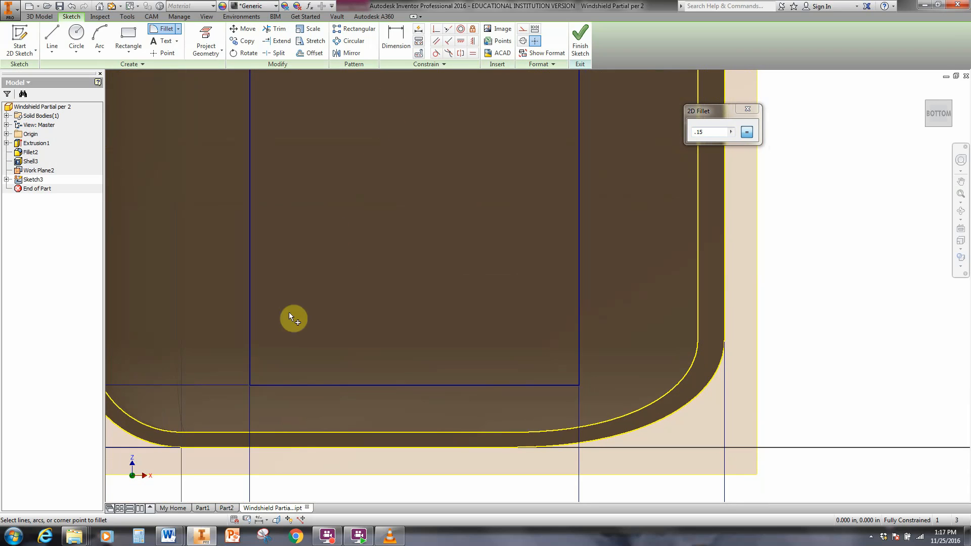
pyautogui.click(251, 384)
pyautogui.click(578, 384)
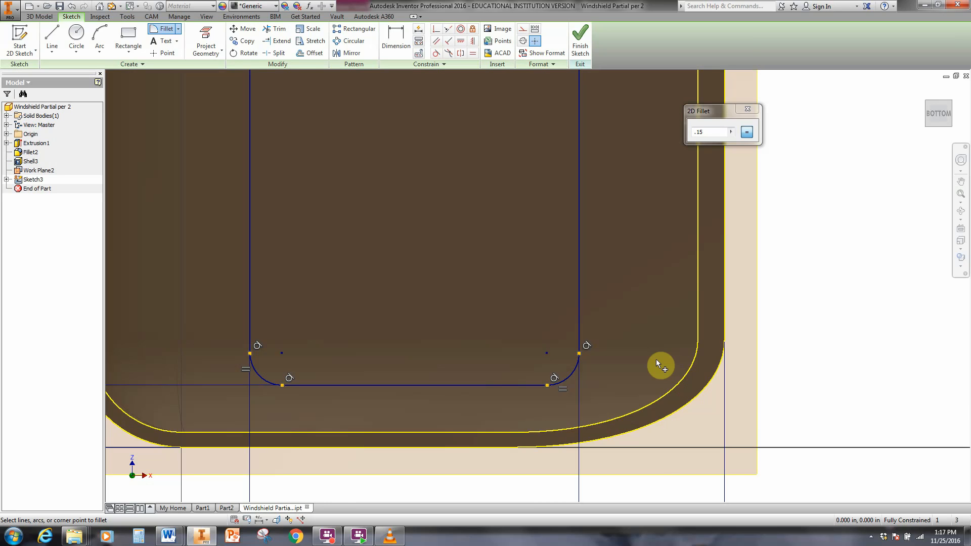
pyautogui.scroll(3, 657, 359)
pyautogui.moveTo(655, 269); pyautogui.dragTo(631, 327, button='middle')
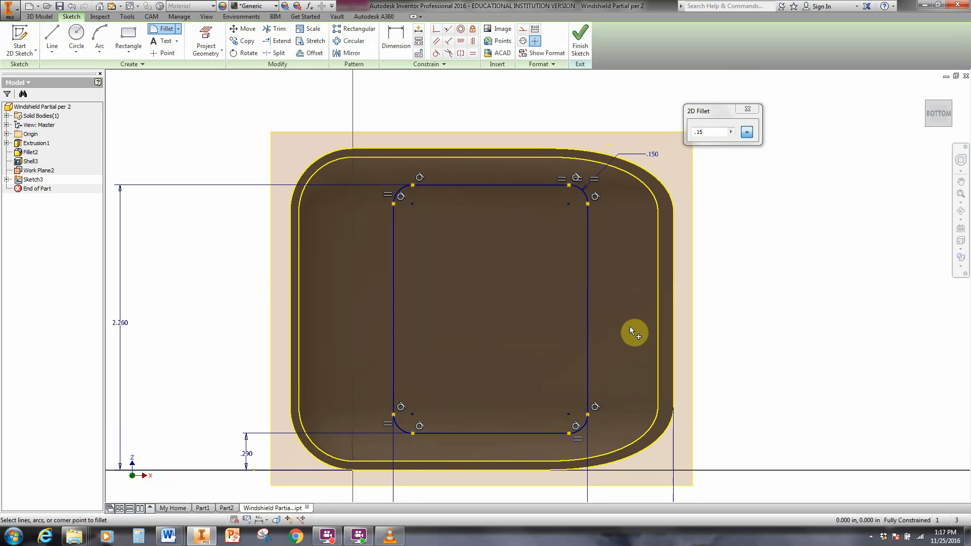
pyautogui.click(748, 109)
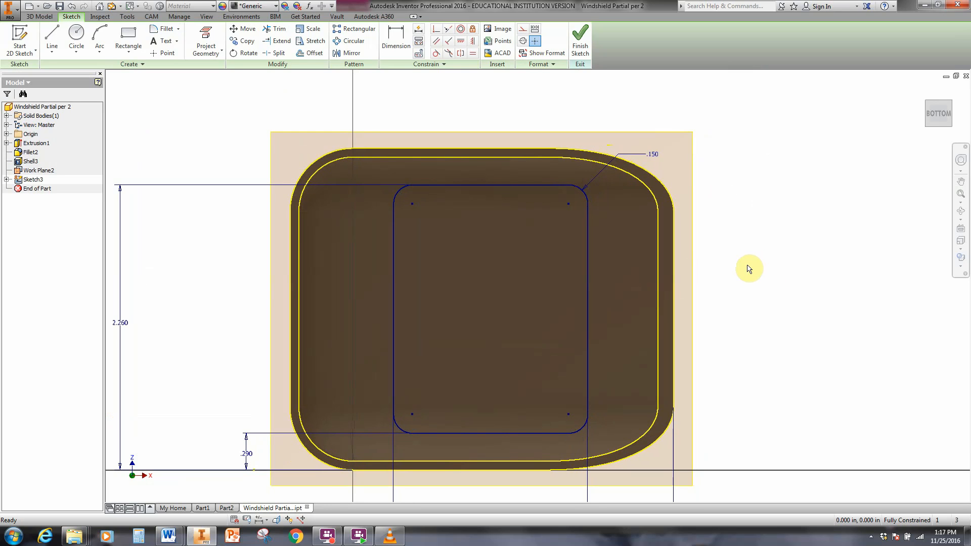
# Sketch a small two-point rectangle .04 in wide and .05 in high outward from the lower part of the filleted rectangle's right side
pyautogui.click(127, 45)
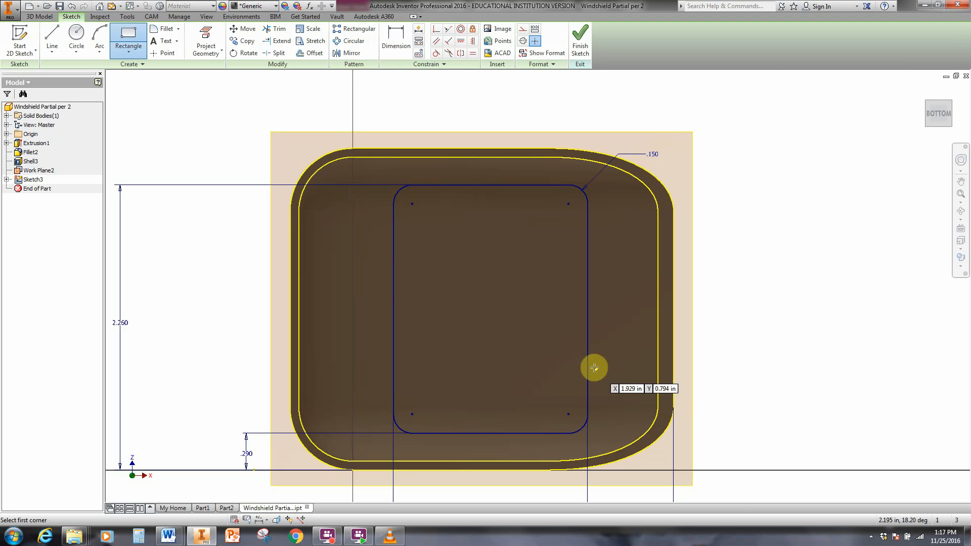
pyautogui.scroll(3, 602, 404)
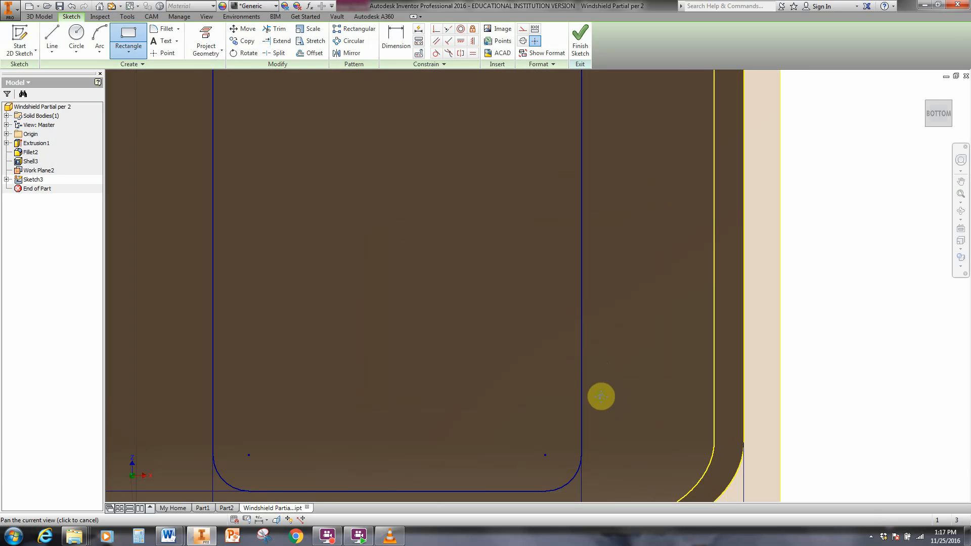
pyautogui.scroll(-3, 570, 308)
pyautogui.scroll(3, 561, 284)
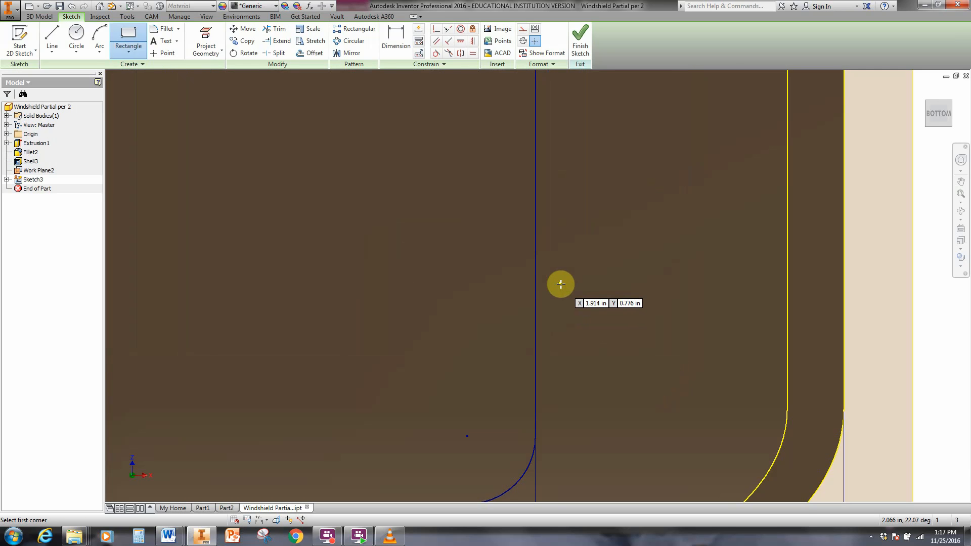
pyautogui.click(536, 304)
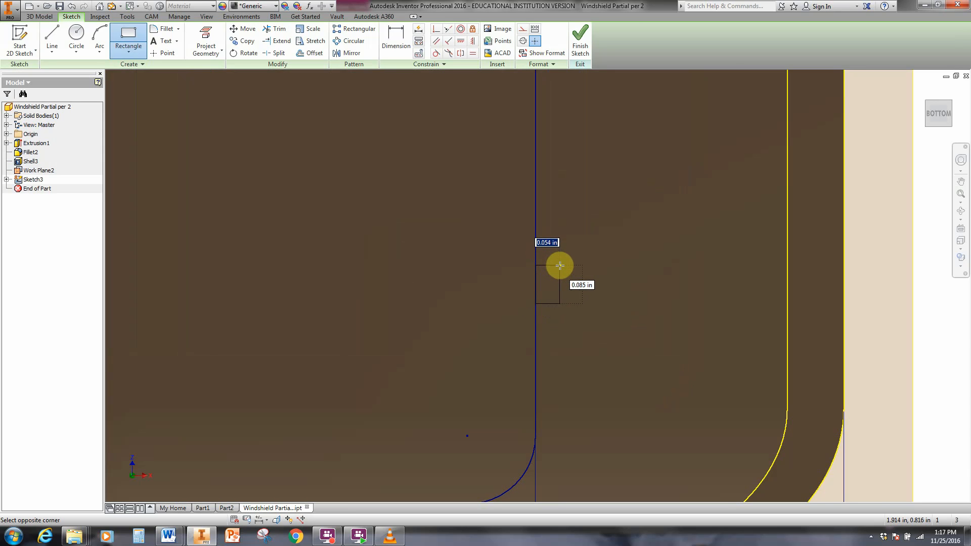
pyautogui.write('.04')
pyautogui.press('Tab')
pyautogui.write('.05')
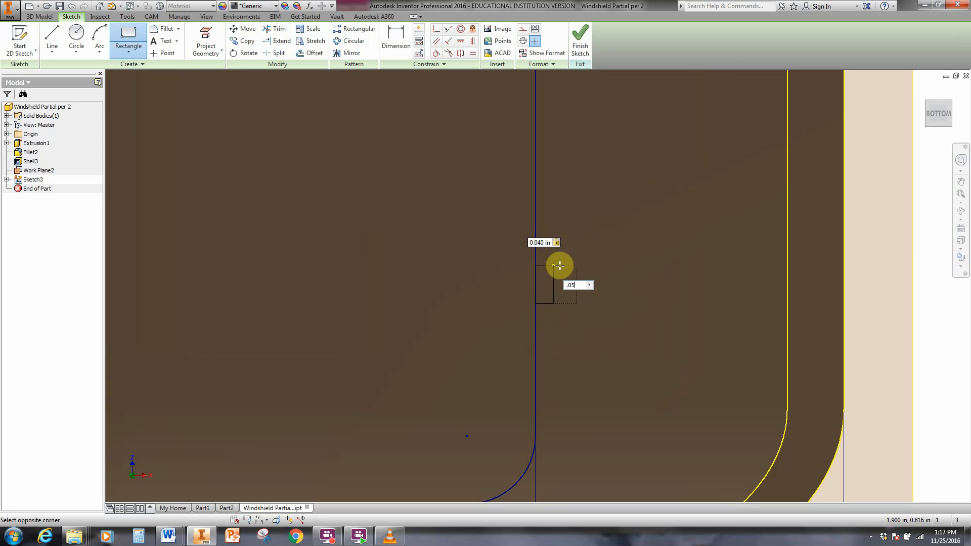
pyautogui.press('Tab')
pyautogui.press('Return')
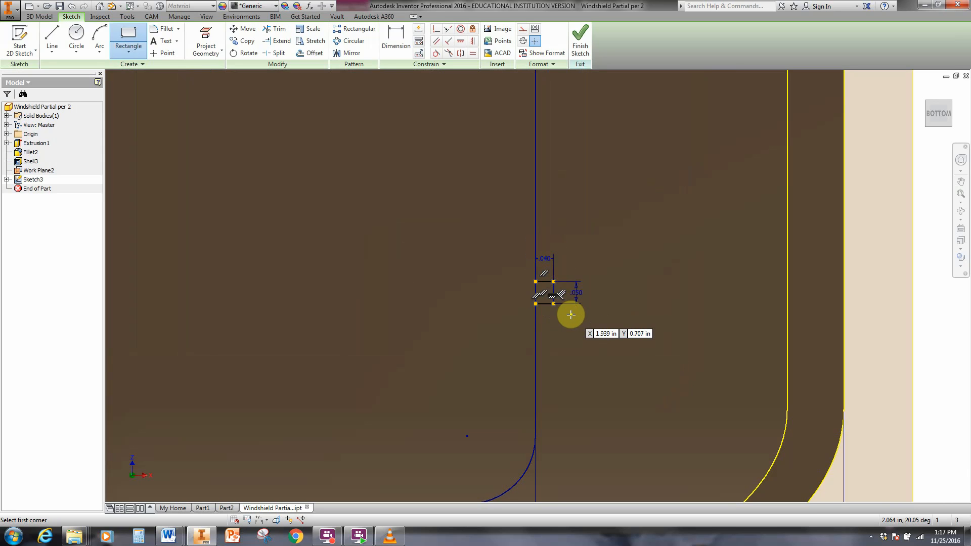
pyautogui.scroll(10, 572, 315)
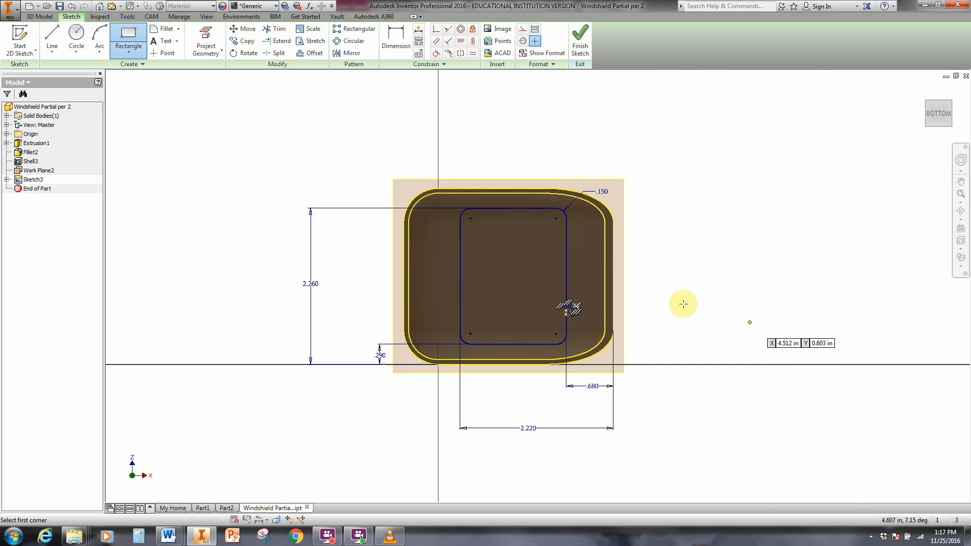
pyautogui.scroll(-10, 569, 311)
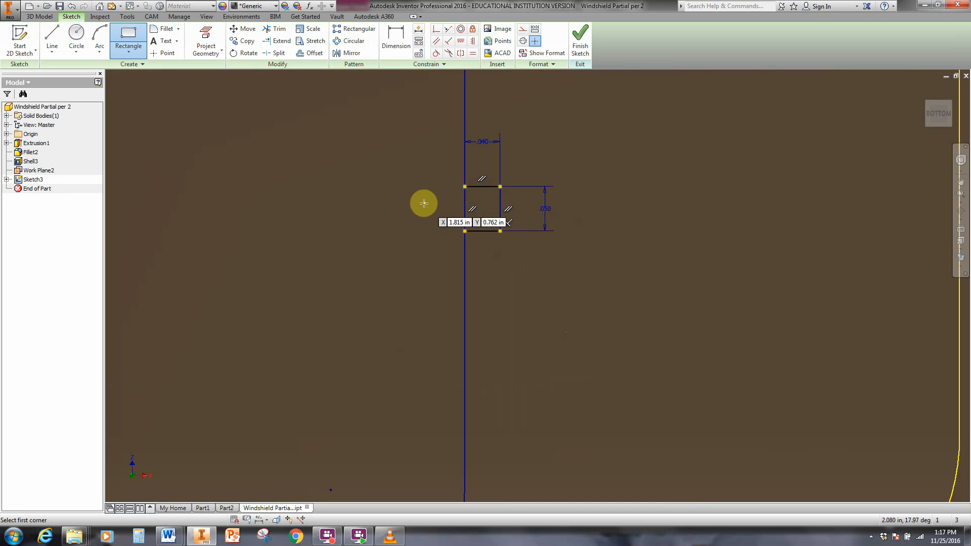
# Draw a horizontal .5 in construction line inward from the midpoint of the right tab's outer side and end the Line command
pyautogui.scroll(-3, 422, 202)
pyautogui.moveTo(423, 201); pyautogui.dragTo(529, 295, button='middle')
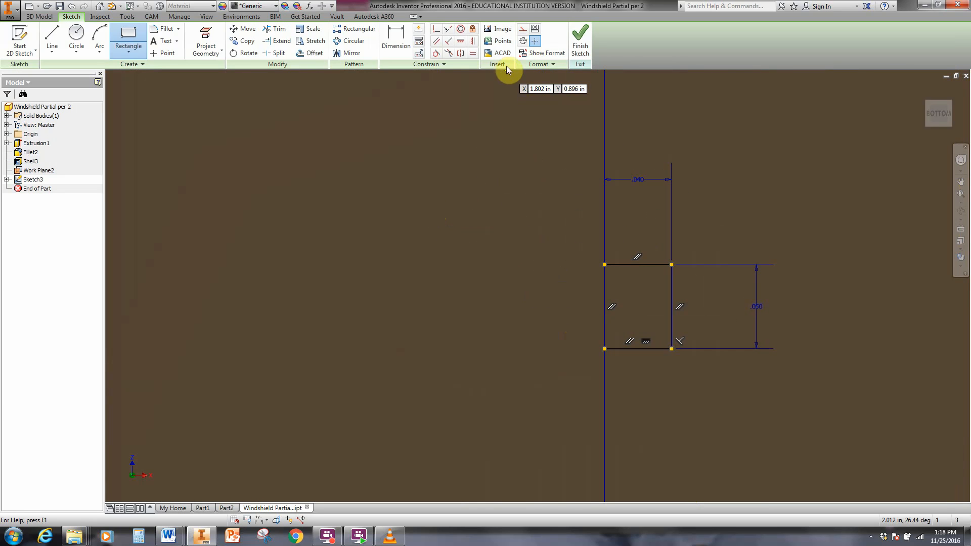
pyautogui.rightClick(299, 211)
pyautogui.click(330, 211)
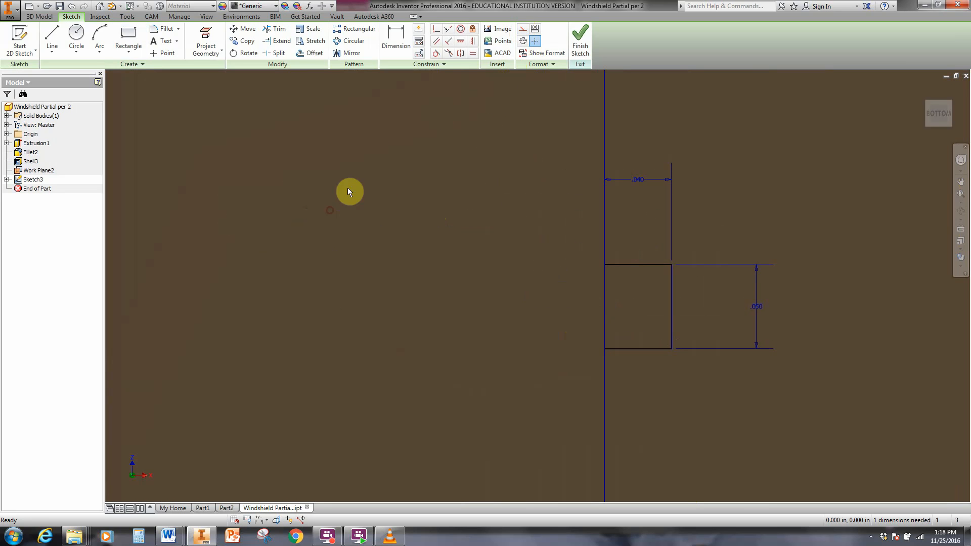
pyautogui.click(522, 32)
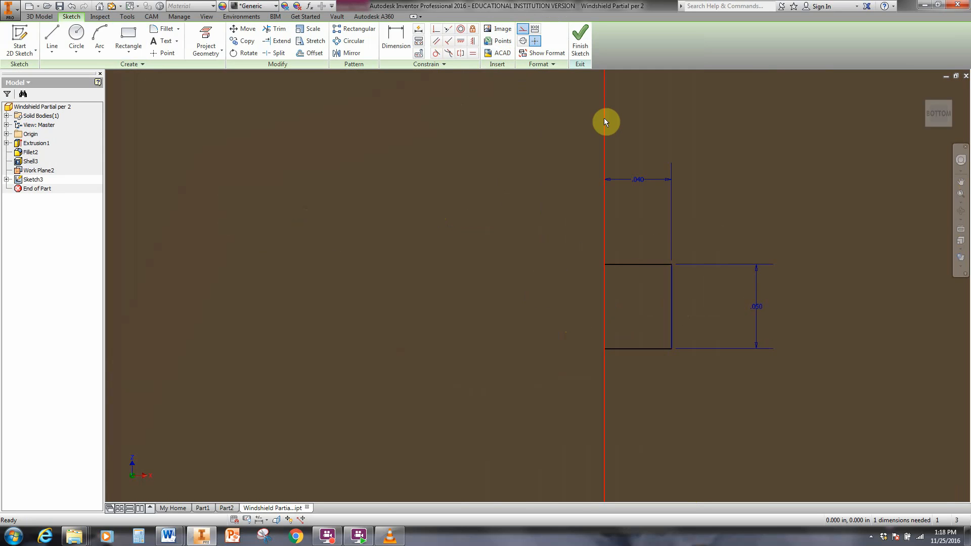
pyautogui.click(52, 37)
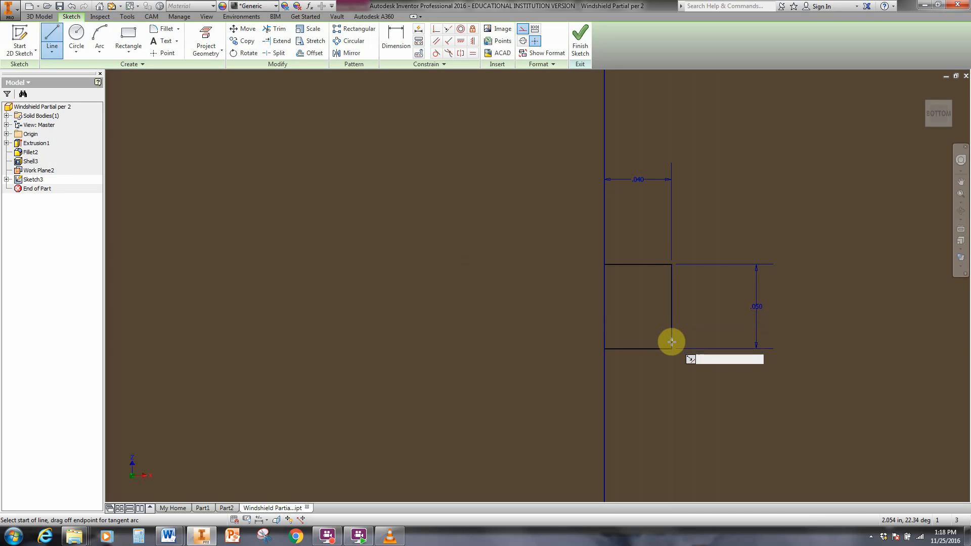
pyautogui.click(673, 306)
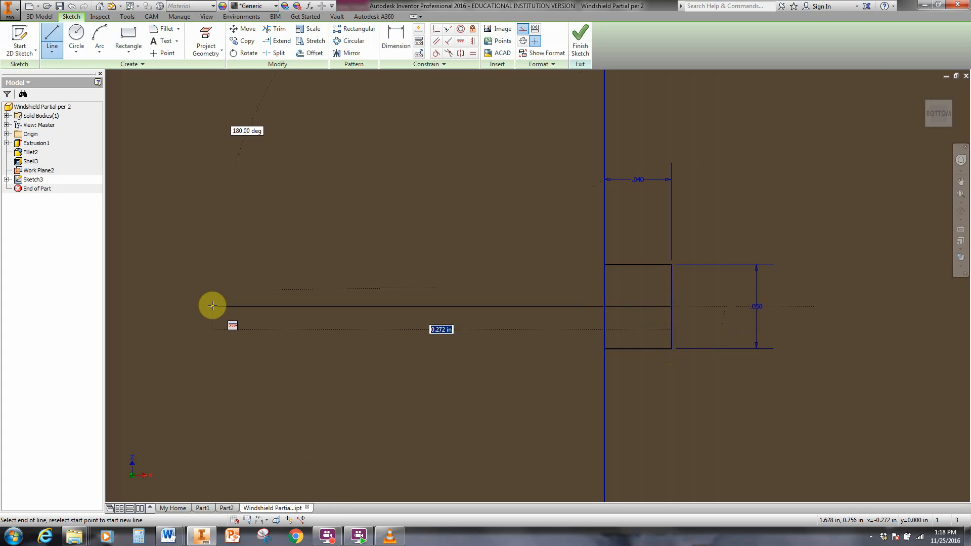
pyautogui.write('.5')
pyautogui.press('Return')
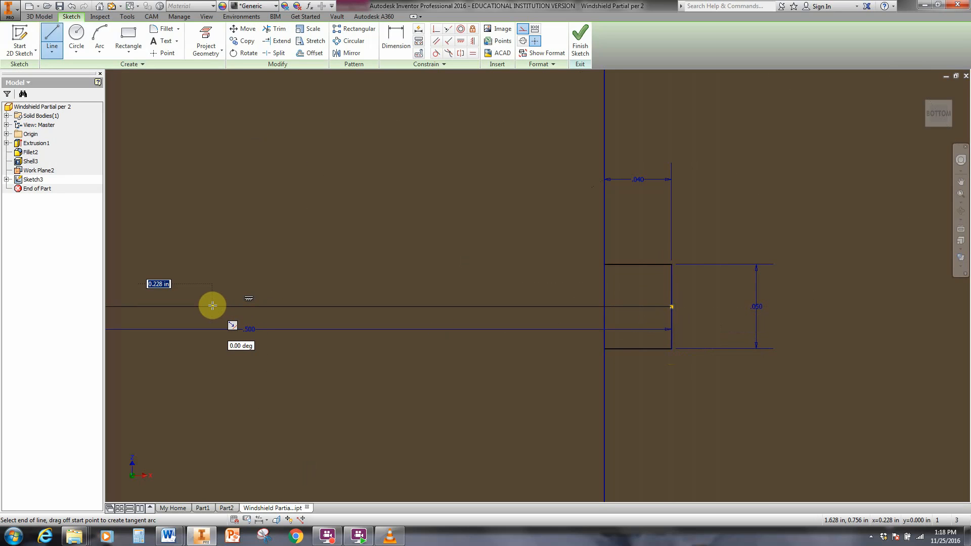
pyautogui.rightClick(350, 391)
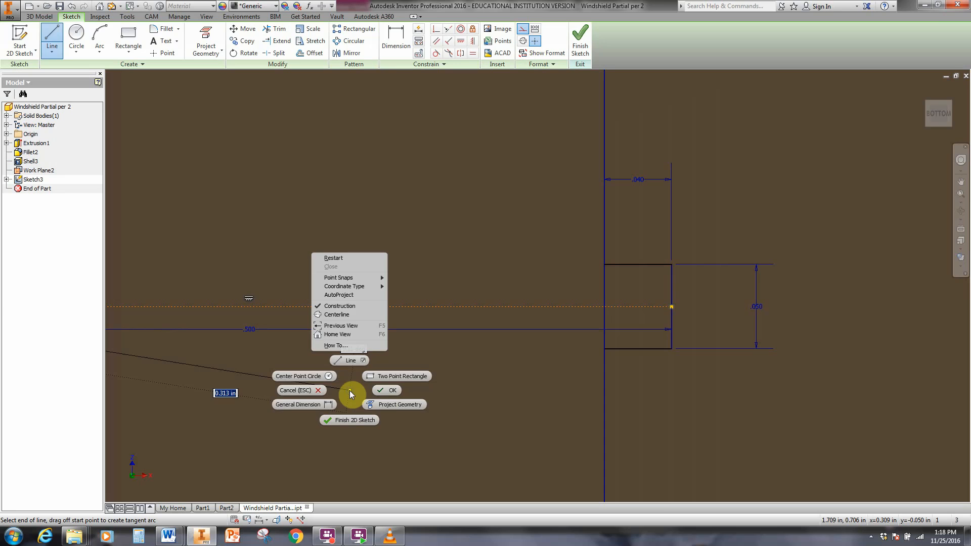
pyautogui.click(384, 392)
# Constrain the midpoint of the filleted rectangle's right side coincident with the horizontal construction line to center the tab vertically
pyautogui.scroll(5, 385, 393)
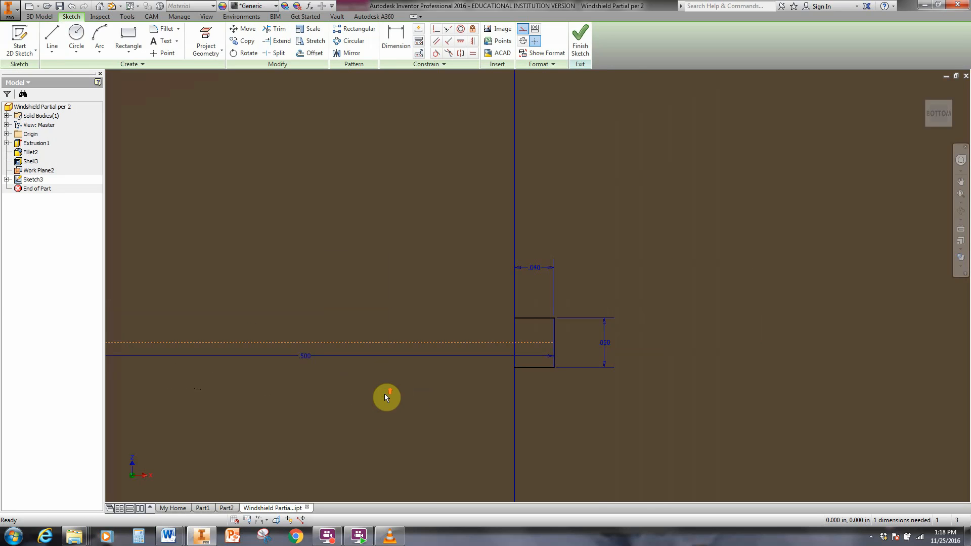
pyautogui.scroll(2, 384, 394)
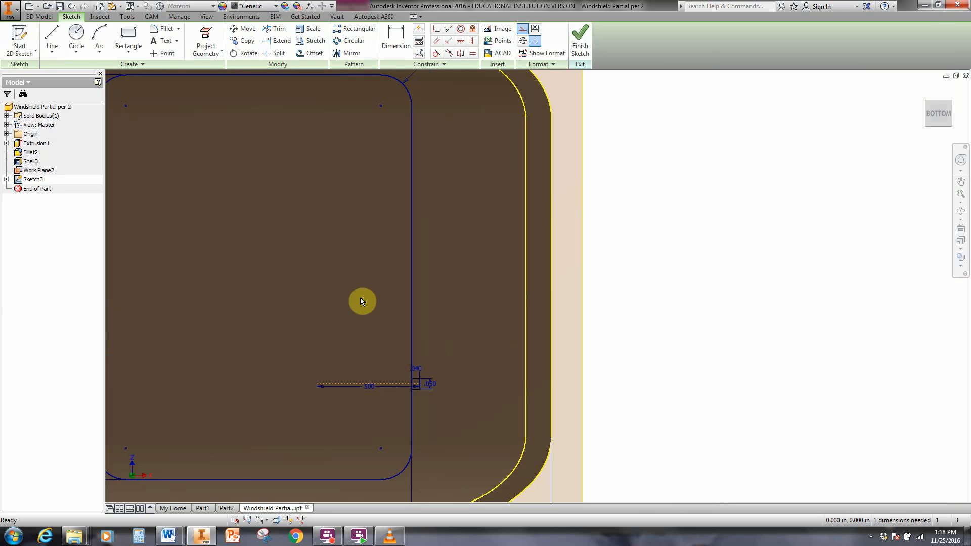
pyautogui.moveTo(360, 295)
pyautogui.mouseDown(button='middle')
pyautogui.moveTo(415, 332)
pyautogui.moveTo(415, 315)
pyautogui.mouseUp(button='middle')
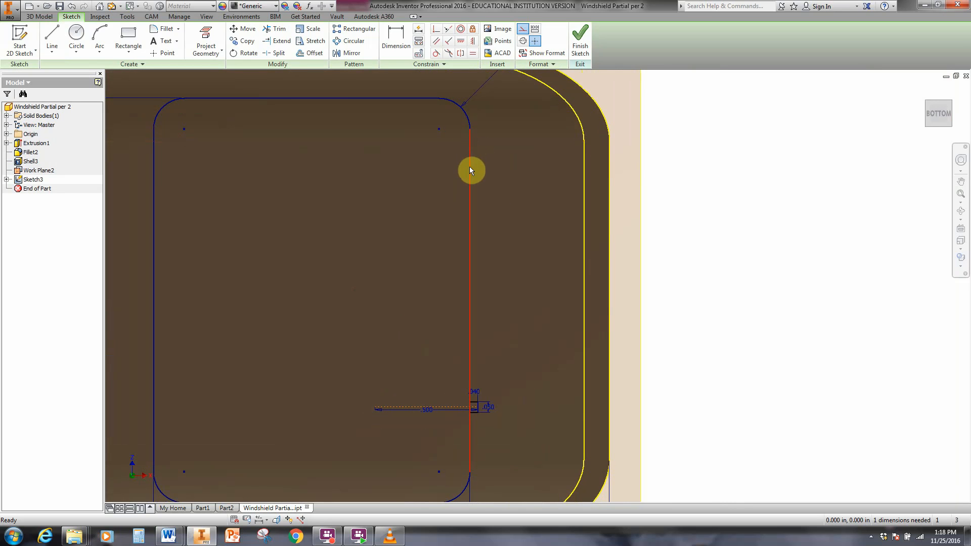
pyautogui.click(437, 33)
pyautogui.click(469, 300)
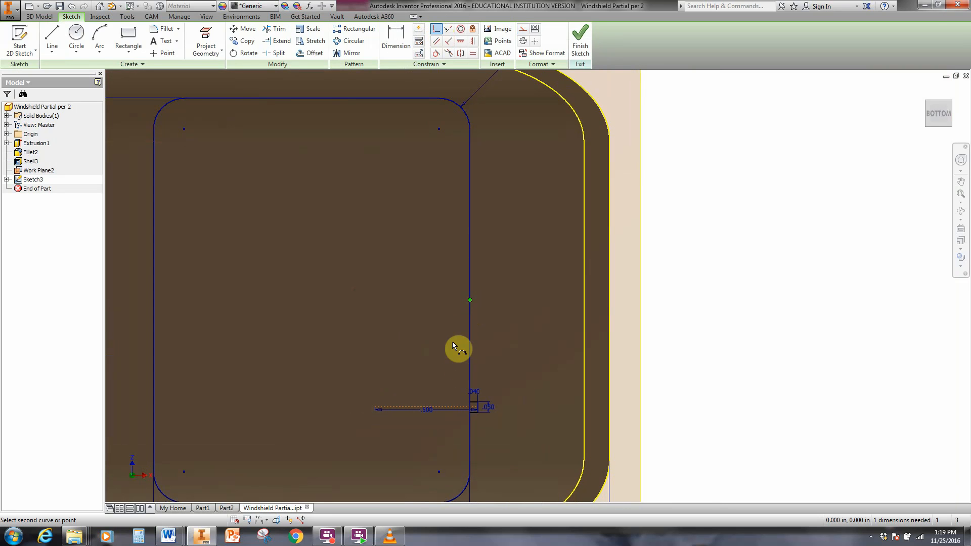
pyautogui.click(437, 410)
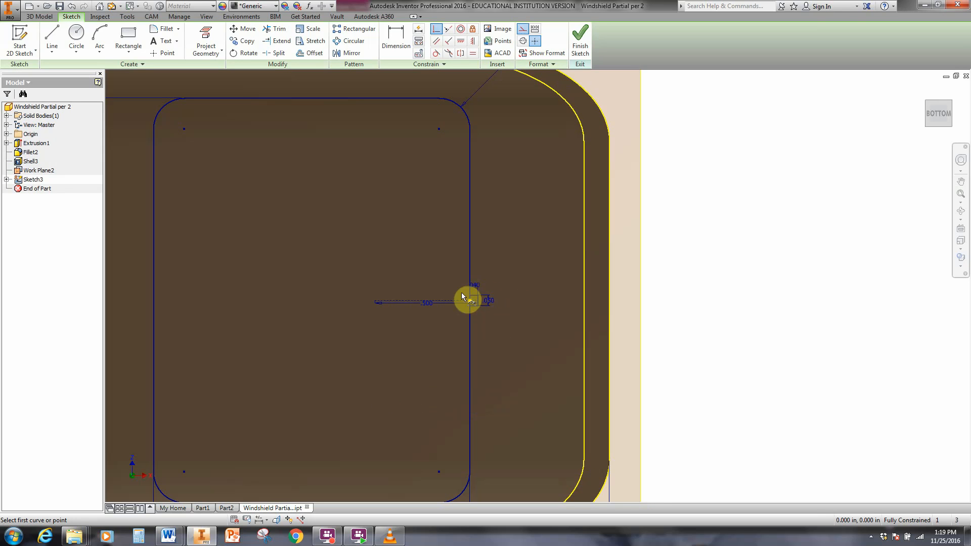
pyautogui.rightClick(508, 343)
pyautogui.click(544, 343)
pyautogui.scroll(3, 545, 346)
pyautogui.scroll(3, 469, 290)
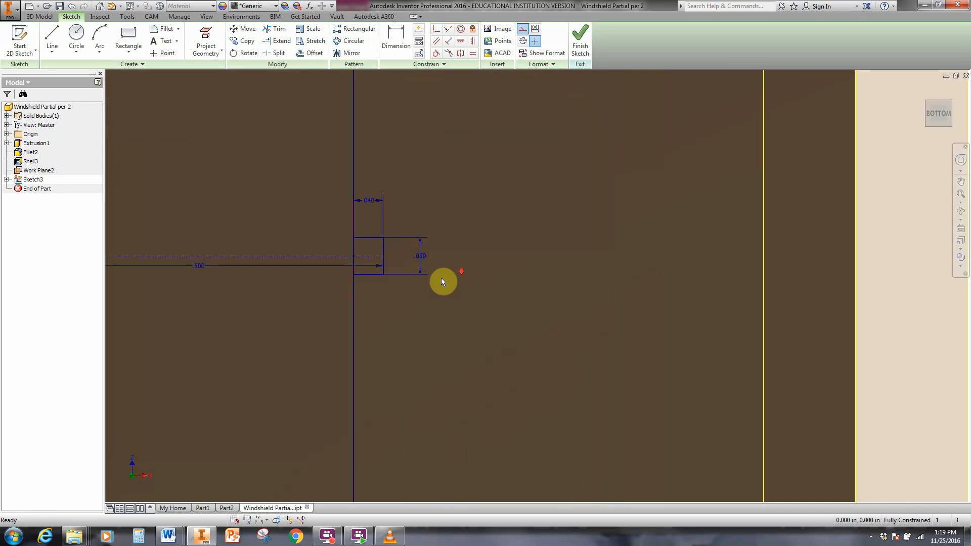
pyautogui.scroll(3, 376, 306)
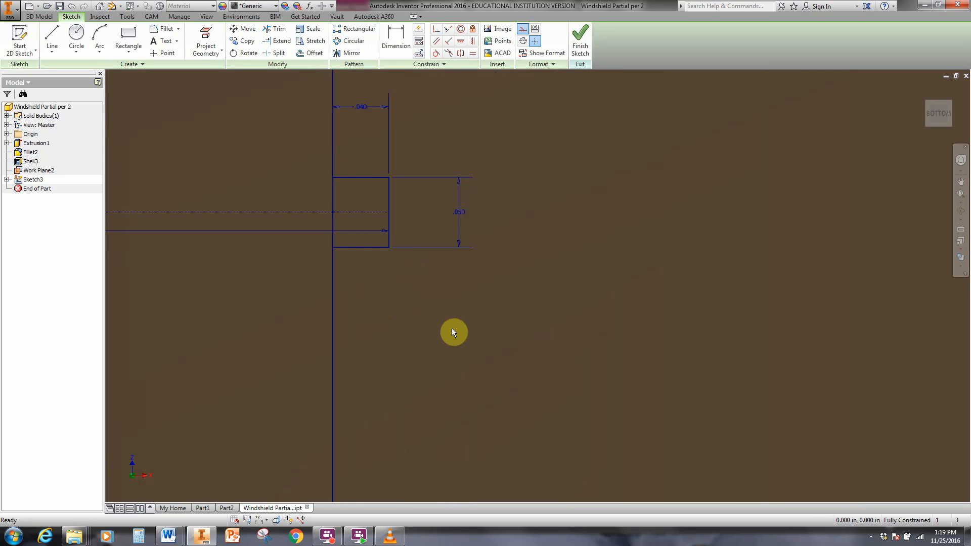
# Sketch a two-point rectangle .05 in wide and .04 in high downward from the right part of the filleted rectangle's bottom side
pyautogui.scroll(-5, 454, 331)
pyautogui.press('F2')
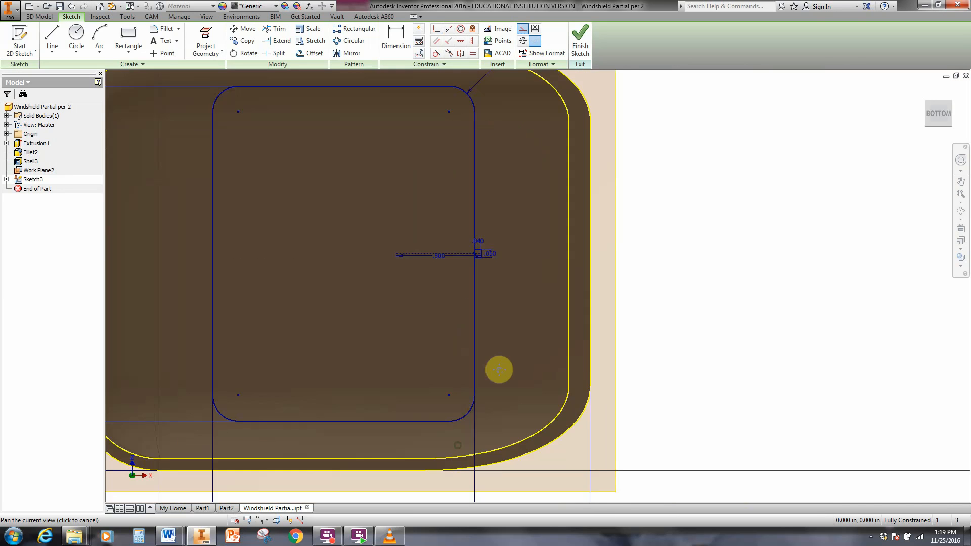
pyautogui.moveTo(499, 370); pyautogui.dragTo(548, 275)
pyautogui.scroll(3, 486, 330)
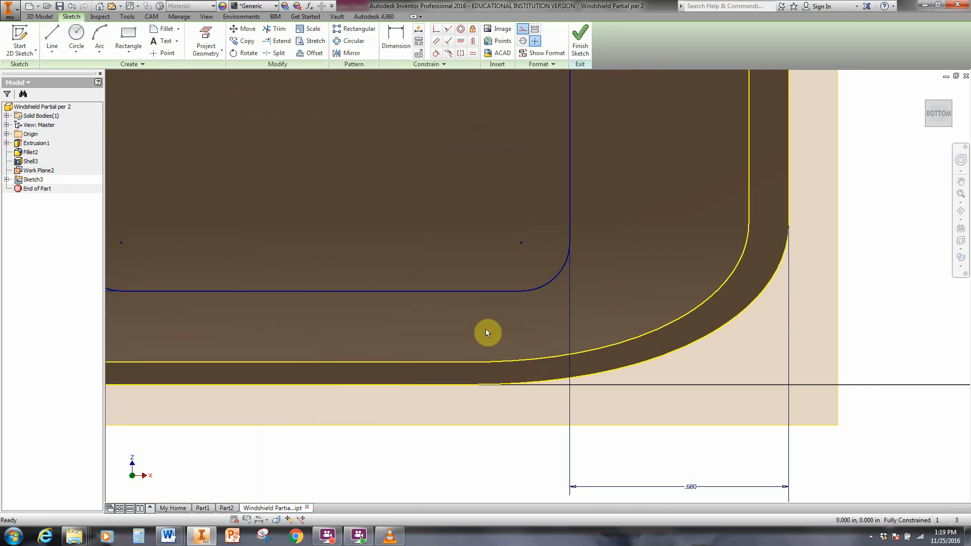
pyautogui.scroll(3, 486, 331)
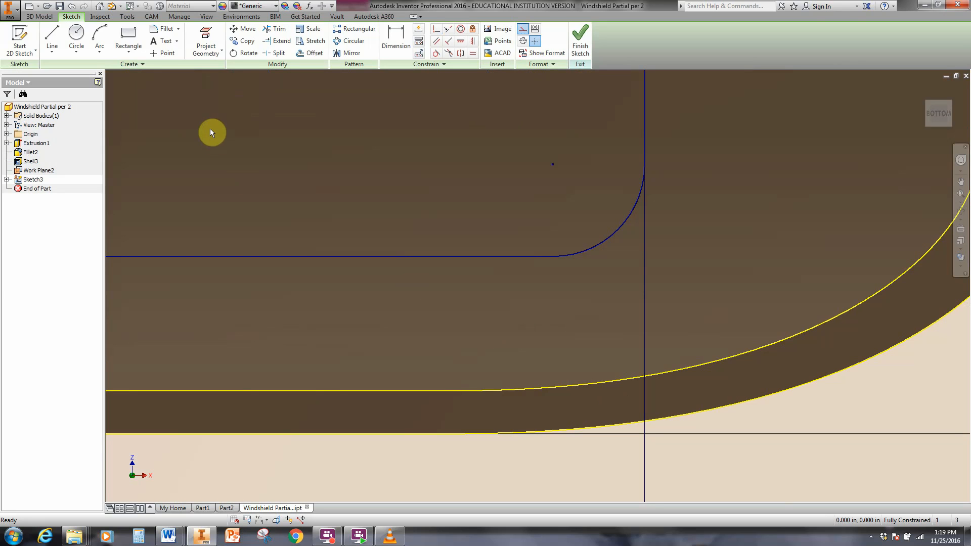
pyautogui.click(128, 36)
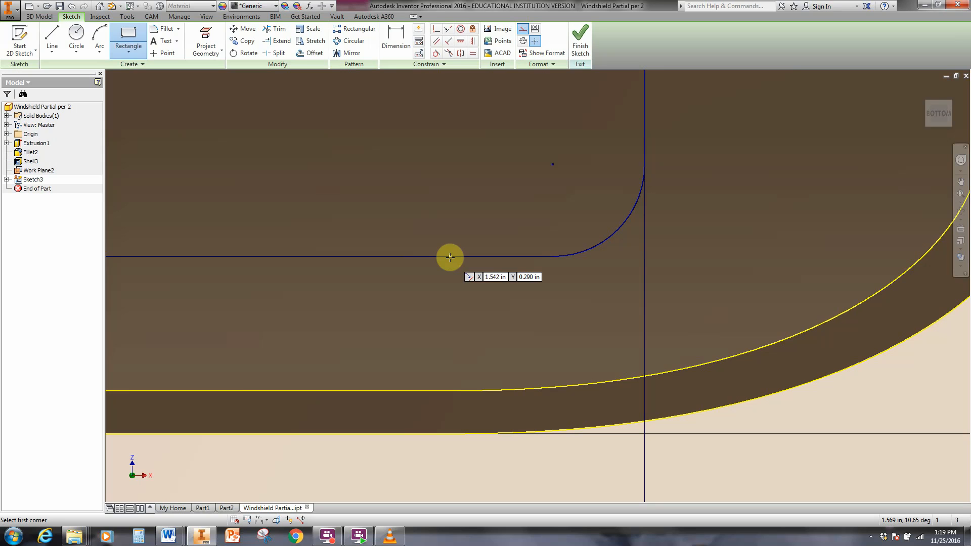
pyautogui.click(409, 257)
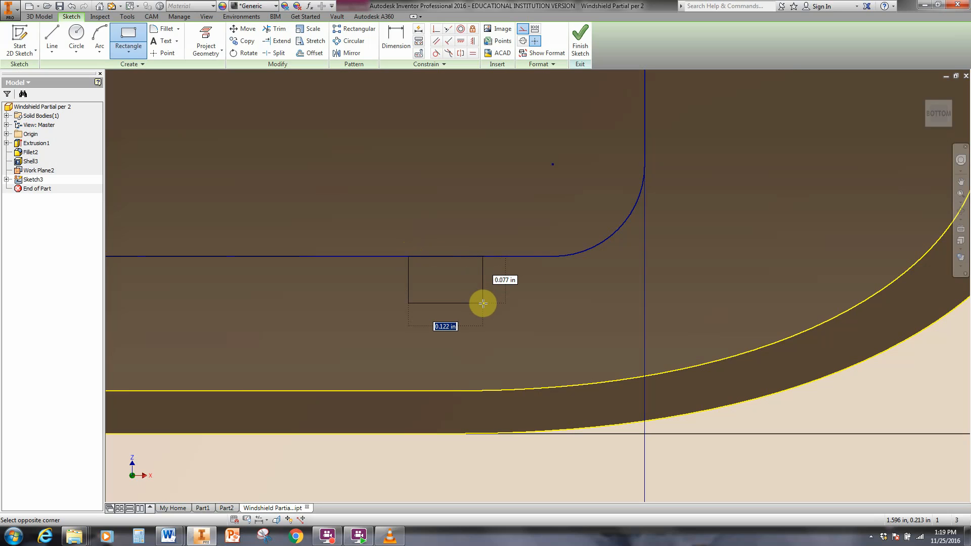
pyautogui.write('.05')
pyautogui.press('Tab')
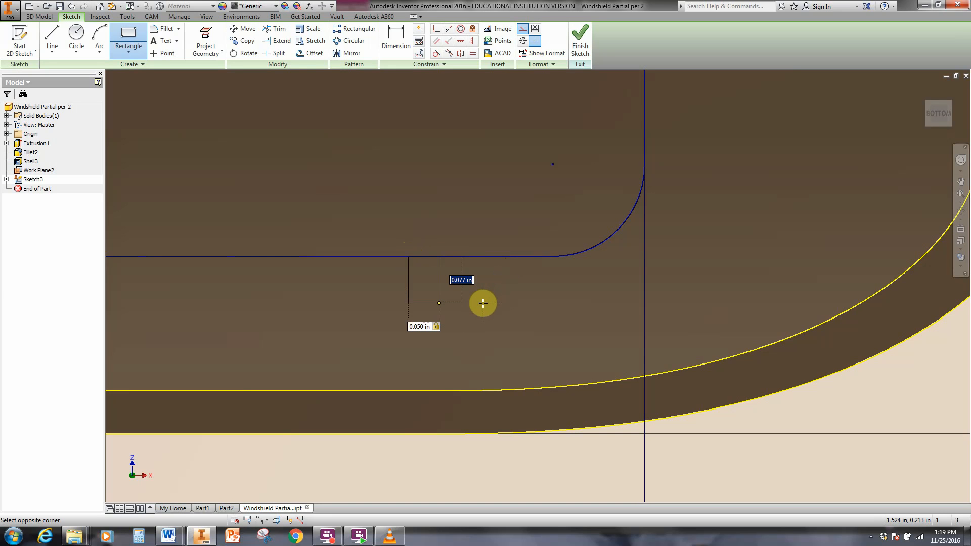
pyautogui.write('.04')
pyautogui.press('Return')
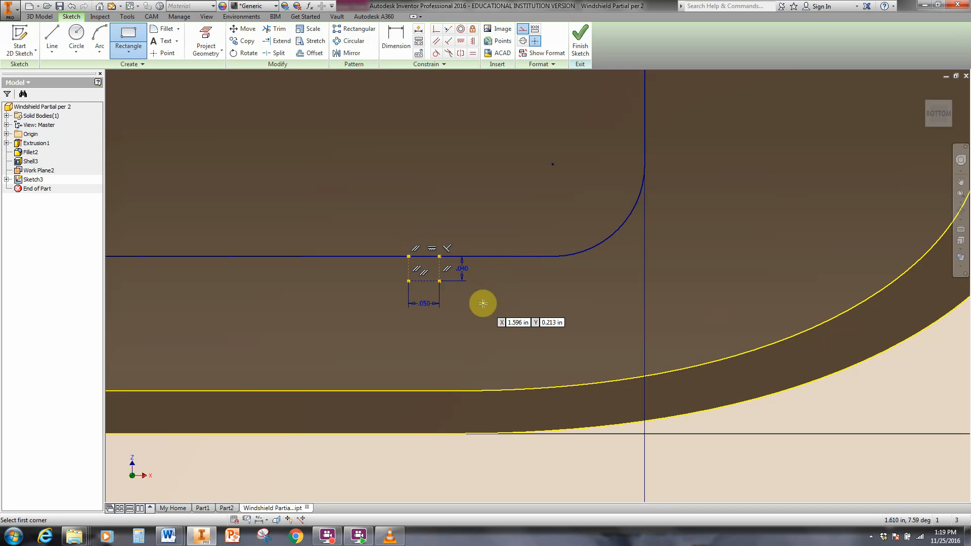
pyautogui.rightClick(544, 293)
pyautogui.click(569, 292)
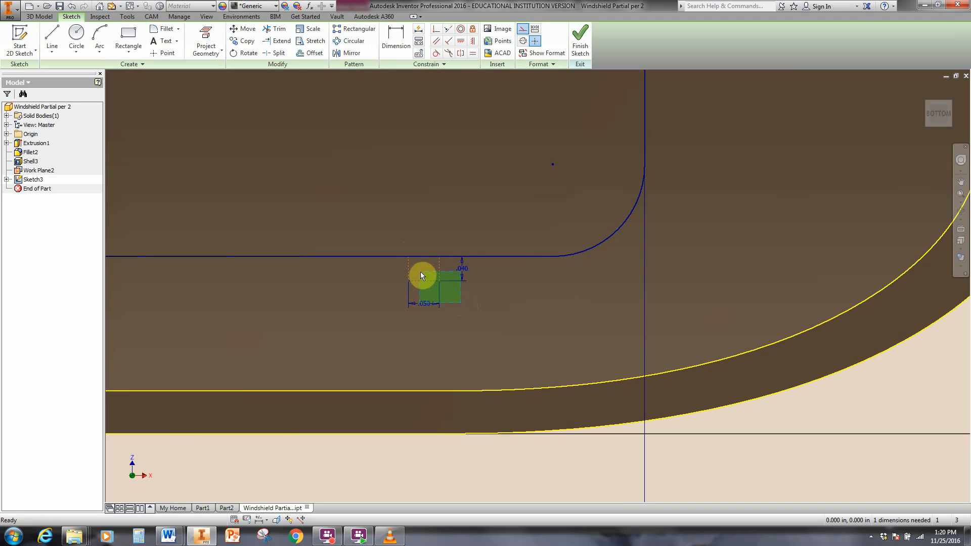
# Convert the bottom tab's sides from construction to regular sketch geometry
pyautogui.moveTo(421, 273); pyautogui.dragTo(387, 263)
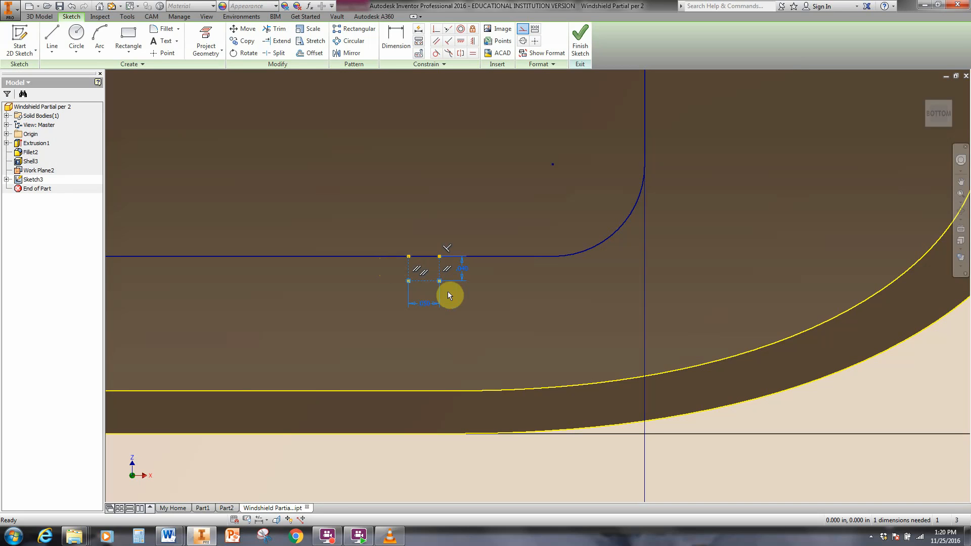
pyautogui.rightClick(439, 273)
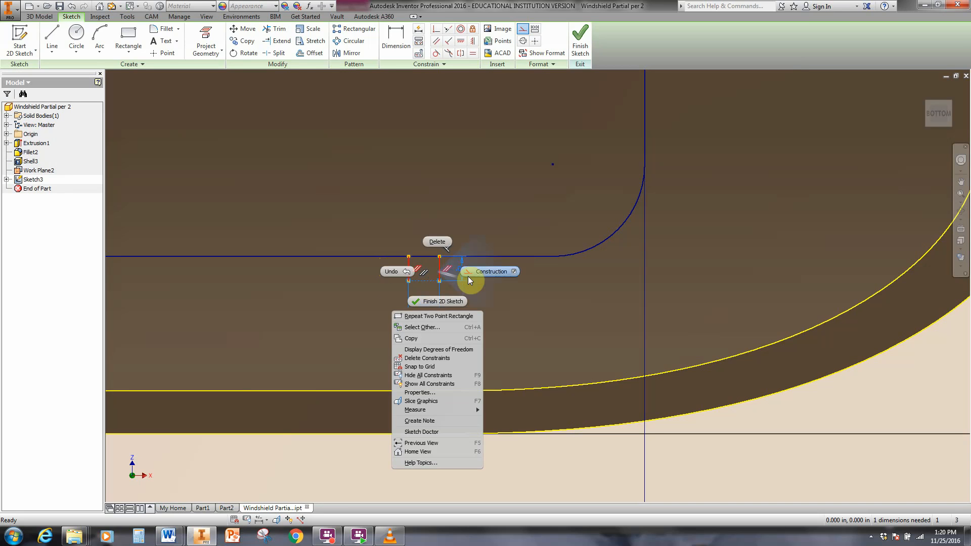
pyautogui.click(476, 271)
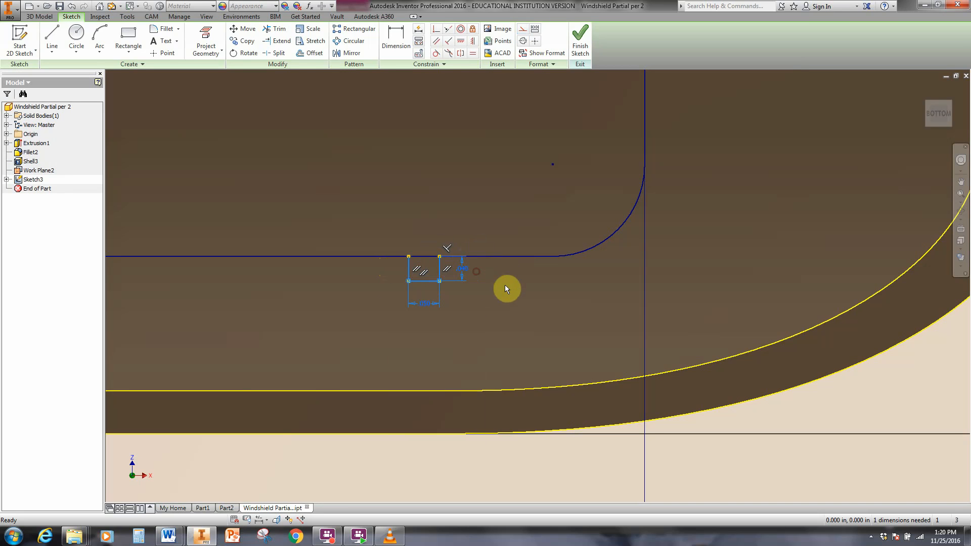
pyautogui.click(531, 293)
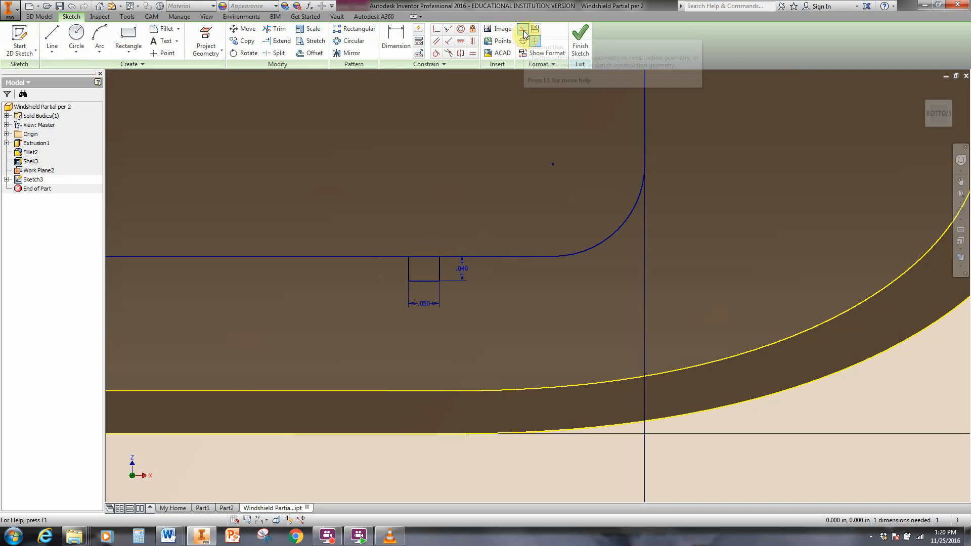
# Draw a vertical .5 in construction line upward from the midpoint of the bottom tab's lower side and end the Line command
pyautogui.click(52, 35)
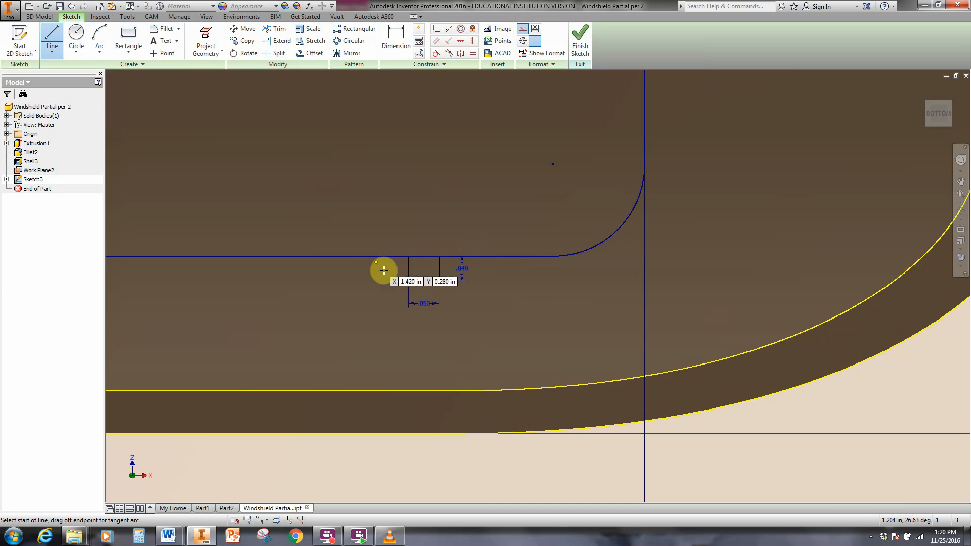
pyautogui.click(423, 281)
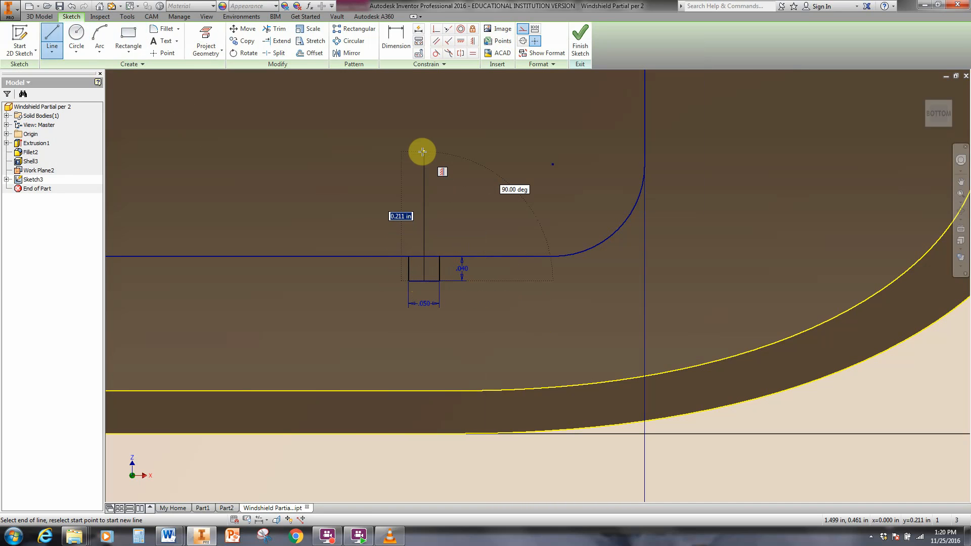
pyautogui.write('.')
pyautogui.write('5')
pyautogui.press('Return')
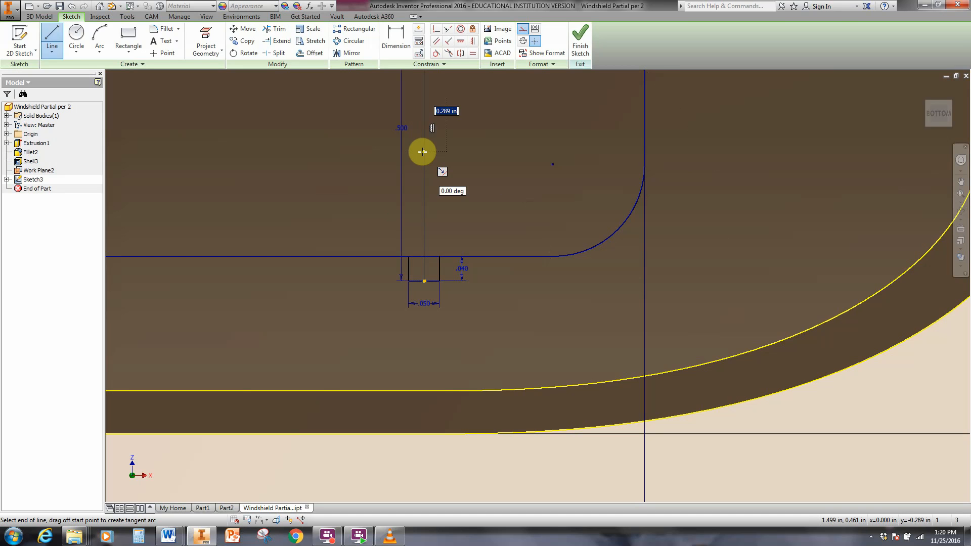
pyautogui.rightClick(538, 161)
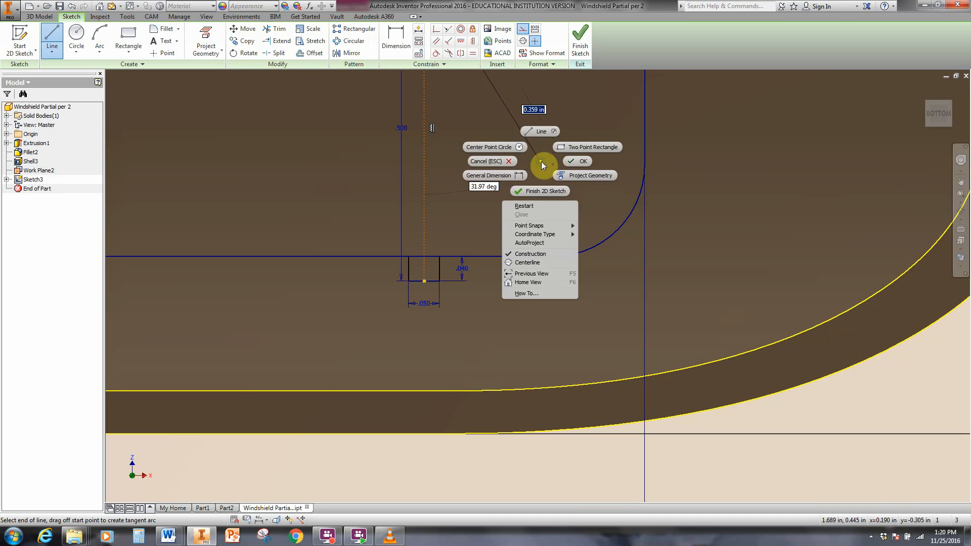
pyautogui.click(587, 163)
# Dimension the bottom tab's vertical construction line .95 in from the windshield's outer right edge and turn off construction mode
pyautogui.scroll(2, 554, 186)
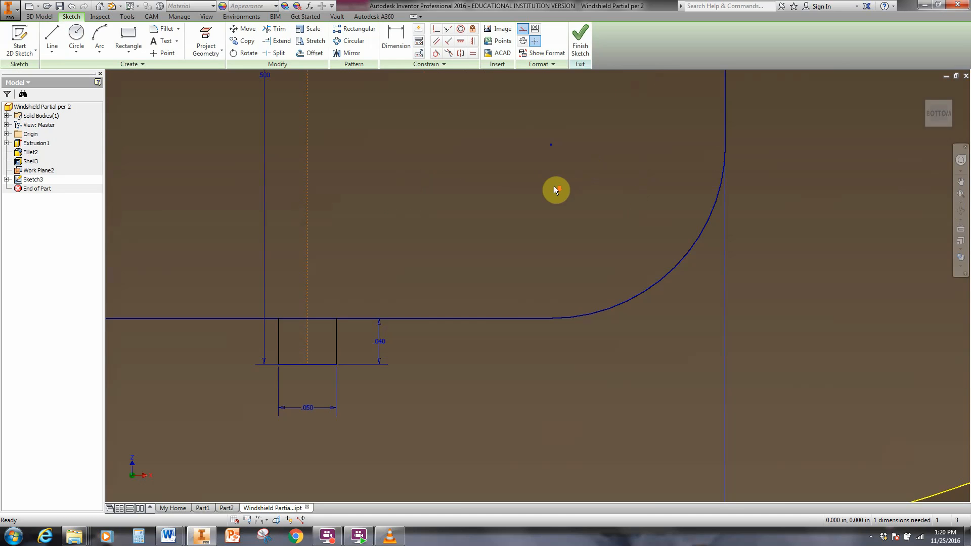
pyautogui.scroll(-5, 554, 186)
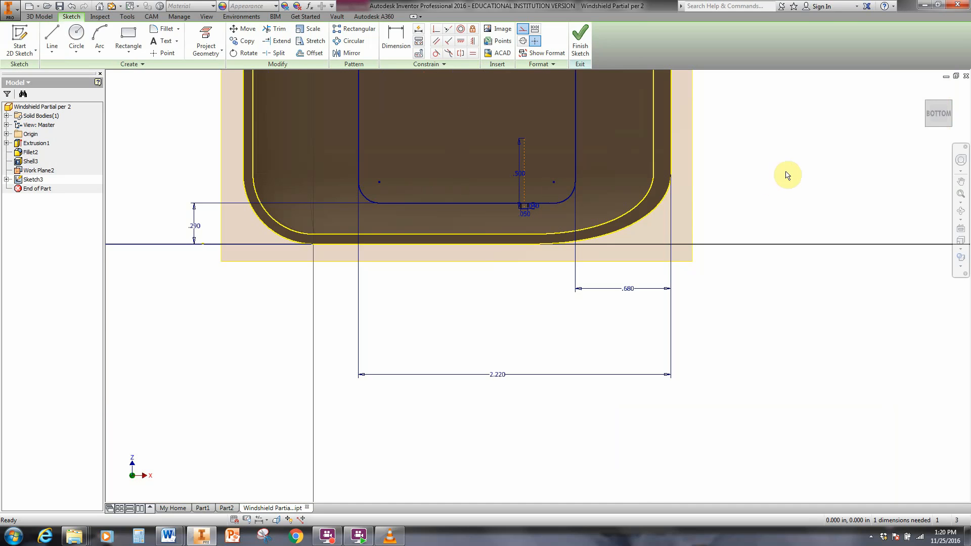
pyautogui.moveTo(785, 173); pyautogui.dragTo(745, 310, button='middle')
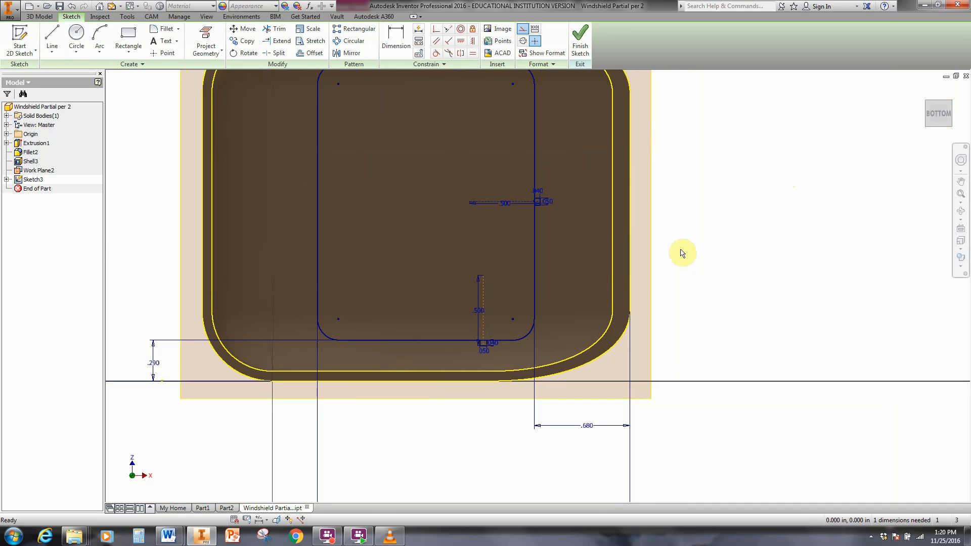
pyautogui.click(397, 38)
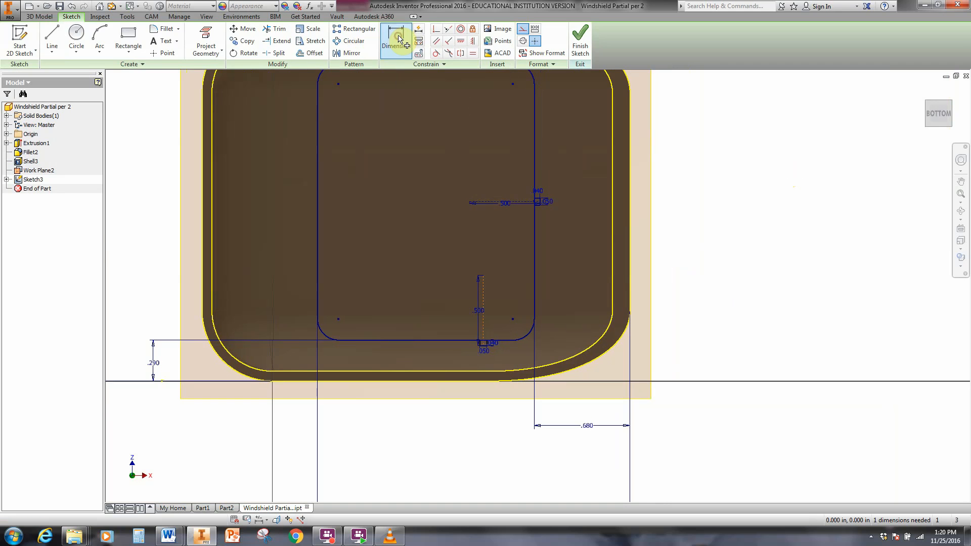
pyautogui.click(630, 258)
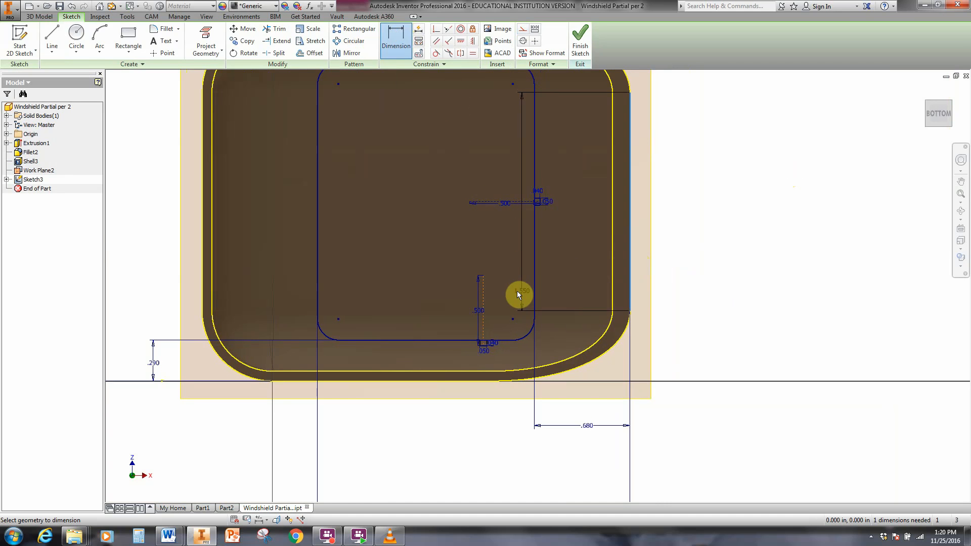
pyautogui.click(482, 299)
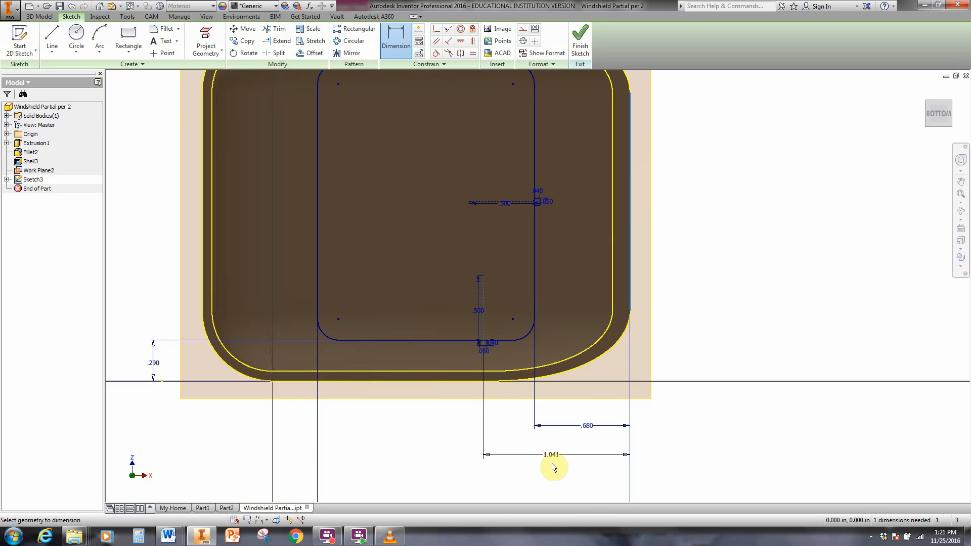
pyautogui.click(554, 467)
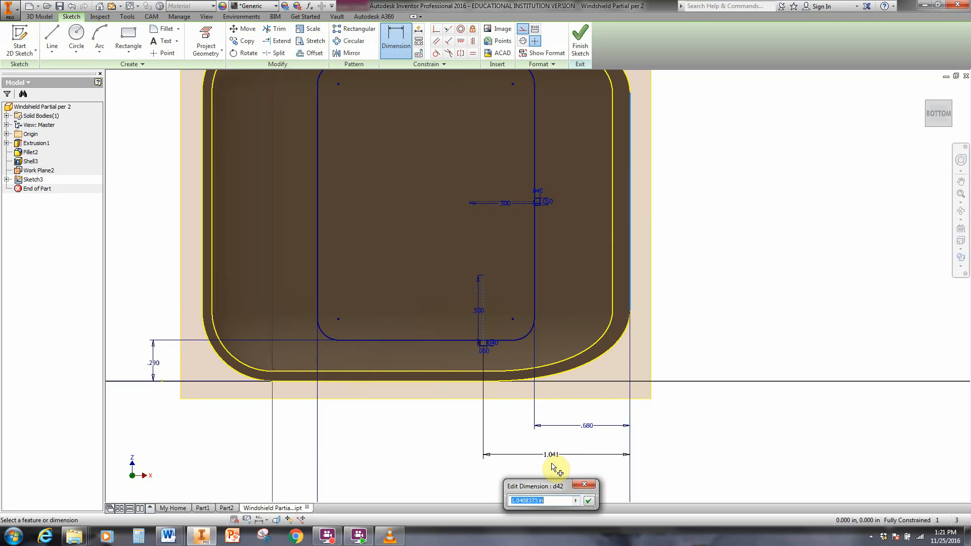
pyautogui.write('.95')
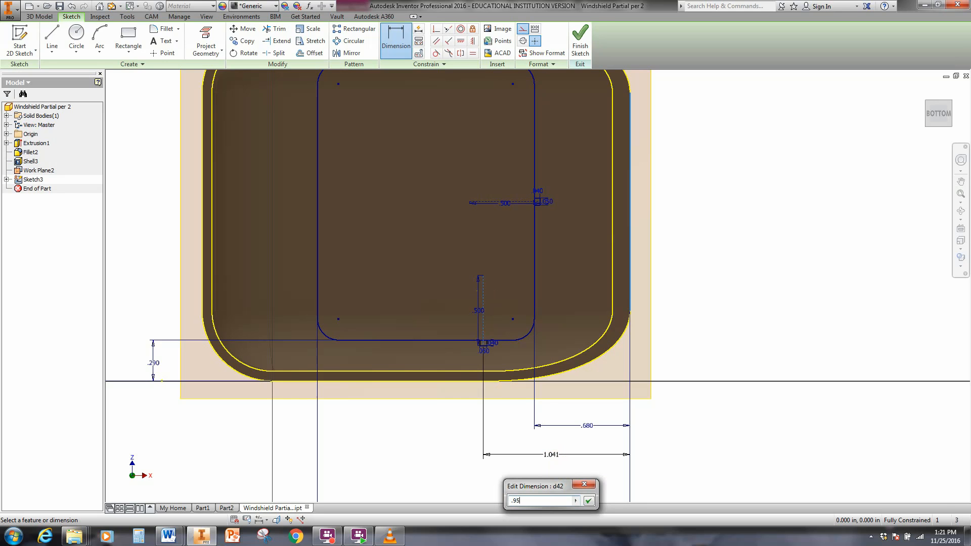
pyautogui.press('Escape')
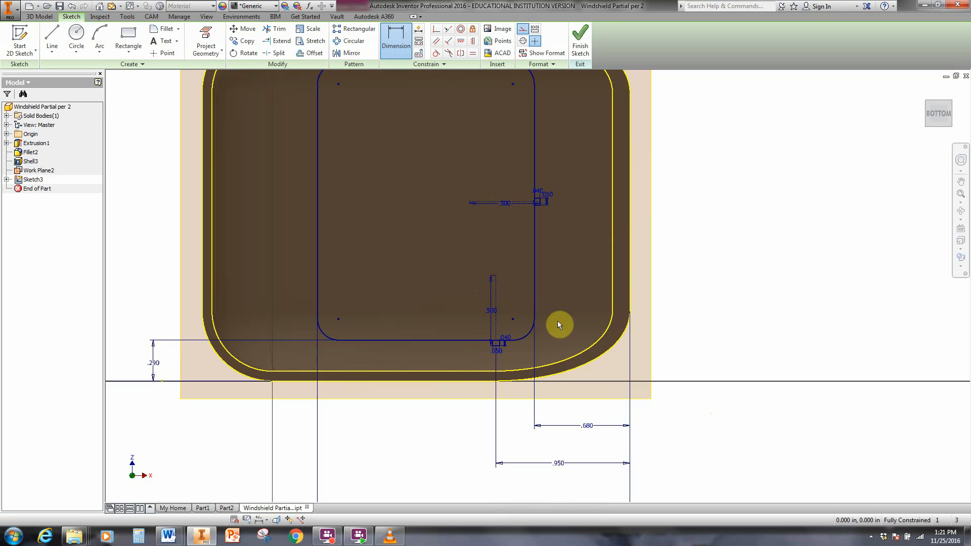
pyautogui.rightClick(731, 290)
pyautogui.click(758, 293)
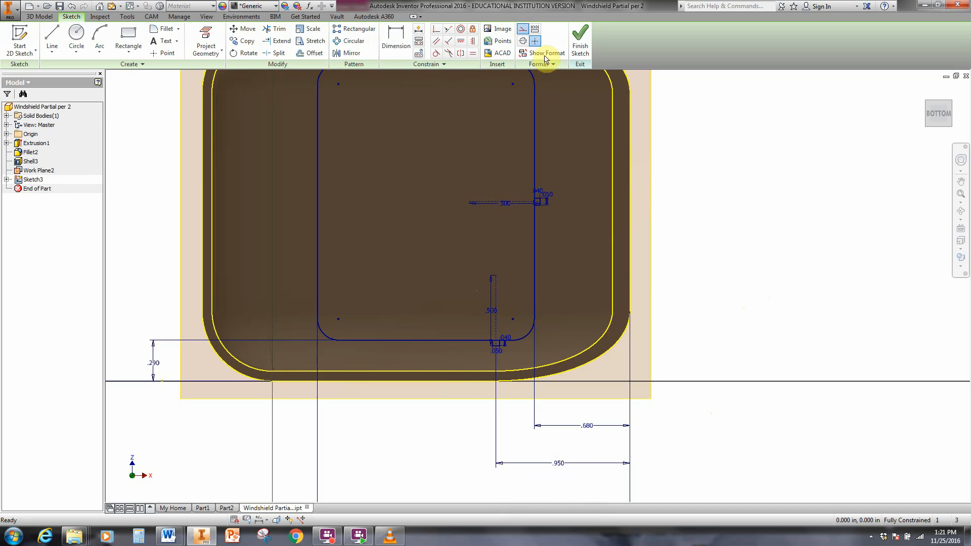
pyautogui.click(524, 32)
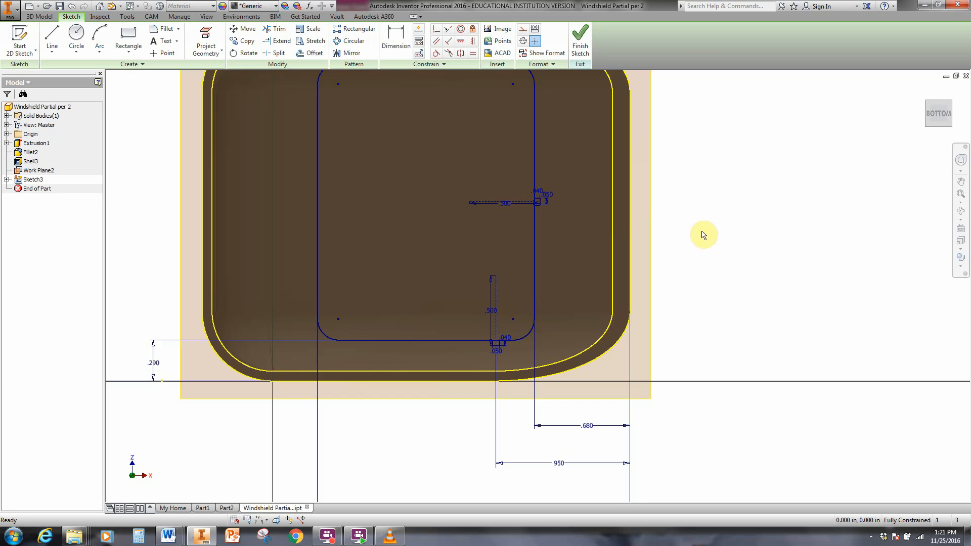
# Mirror the bottom tab and its vertical construction line across the right tab's horizontal construction line onto the filleted rectangle's top side
pyautogui.moveTo(700, 229); pyautogui.dragTo(706, 291, button='middle')
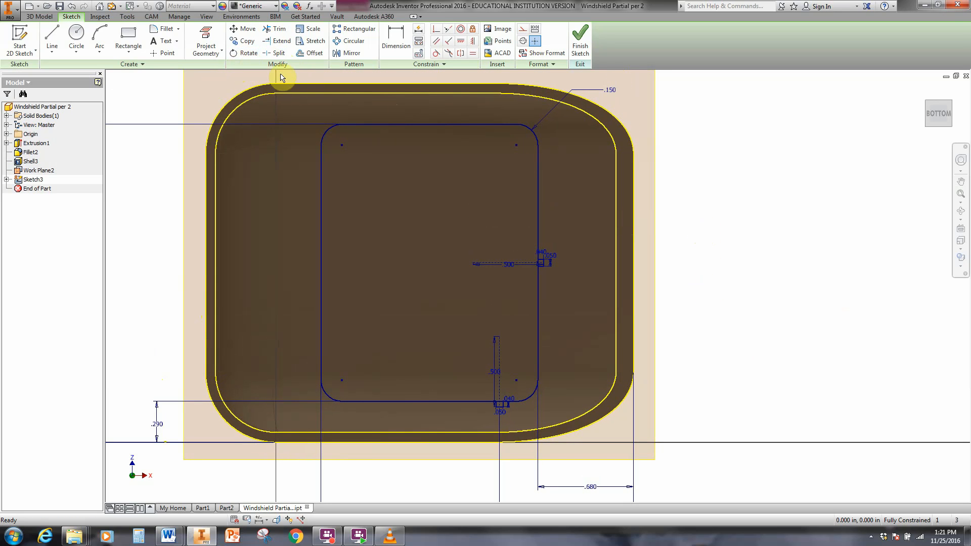
pyautogui.click(352, 55)
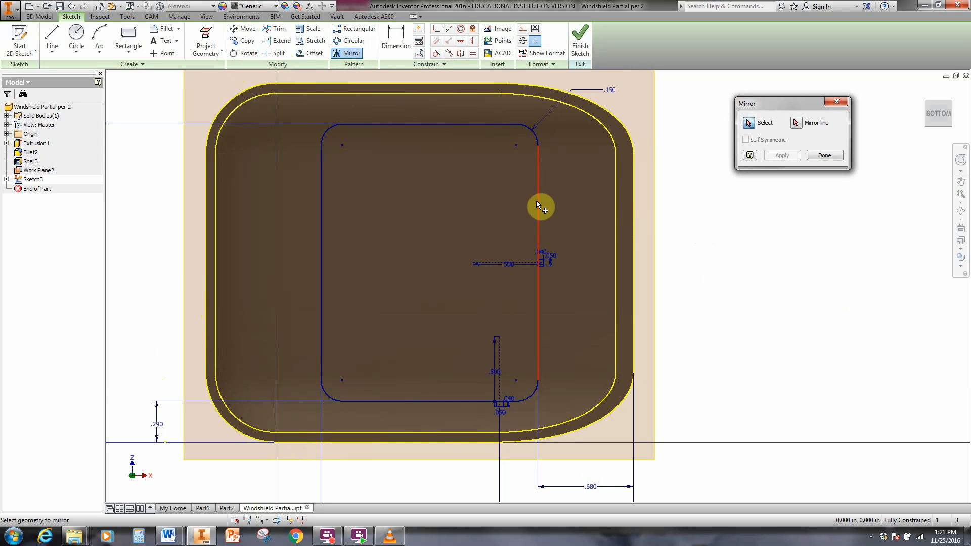
pyautogui.moveTo(777, 101); pyautogui.dragTo(761, 127)
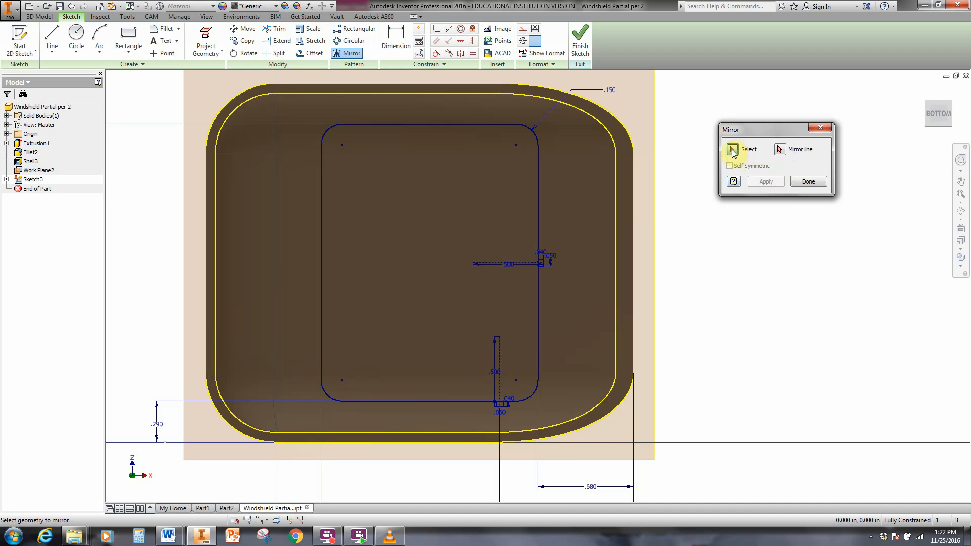
pyautogui.scroll(-8, 497, 418)
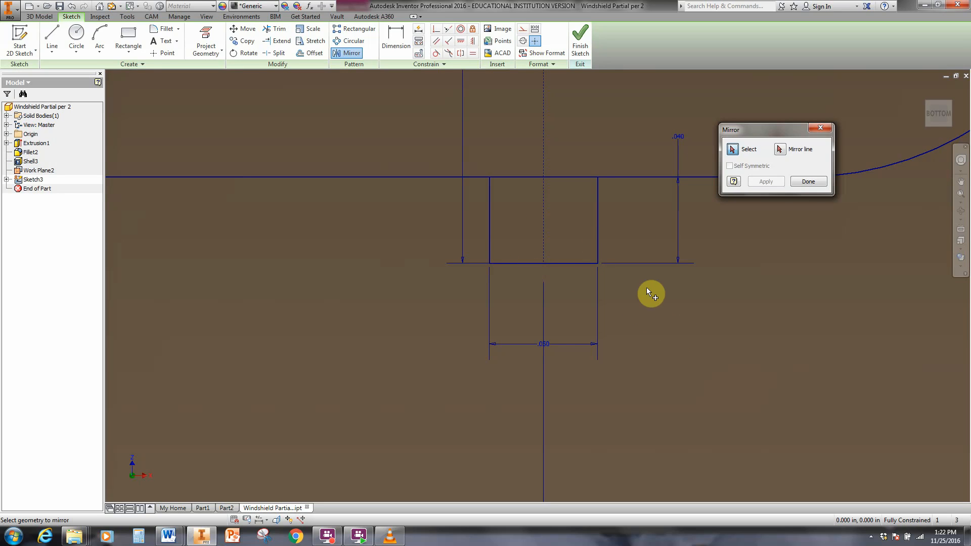
pyautogui.moveTo(636, 295)
pyautogui.mouseDown()
pyautogui.moveTo(501, 241)
pyautogui.moveTo(457, 193)
pyautogui.mouseUp()
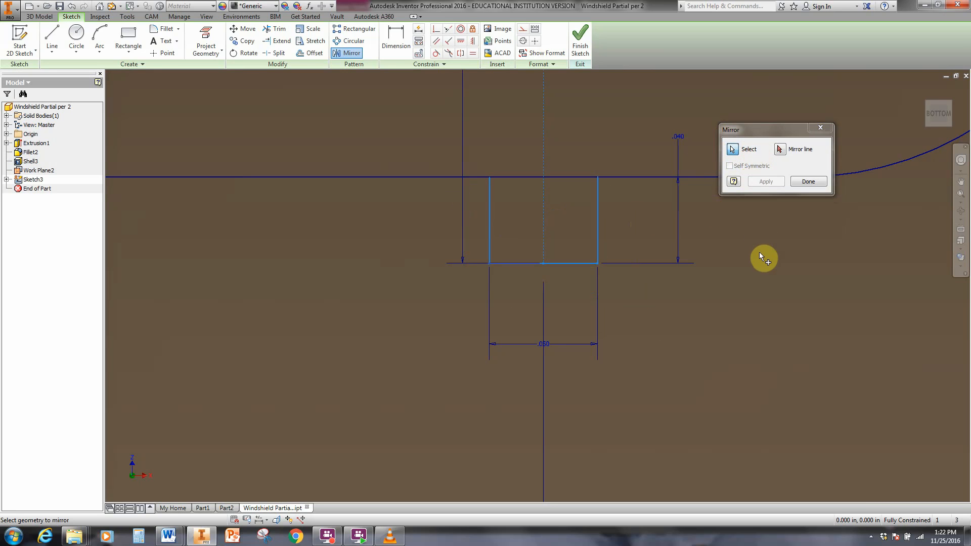
pyautogui.scroll(-5, 760, 252)
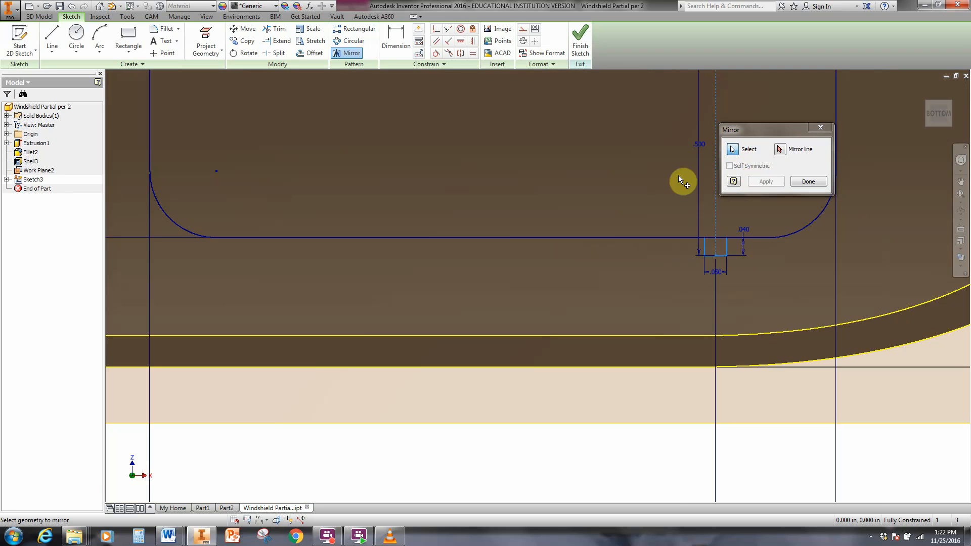
pyautogui.moveTo(650, 138); pyautogui.dragTo(453, 454, button='middle')
pyautogui.moveTo(555, 200)
pyautogui.mouseDown(button='middle')
pyautogui.moveTo(541, 207)
pyautogui.moveTo(523, 286)
pyautogui.mouseUp(button='middle')
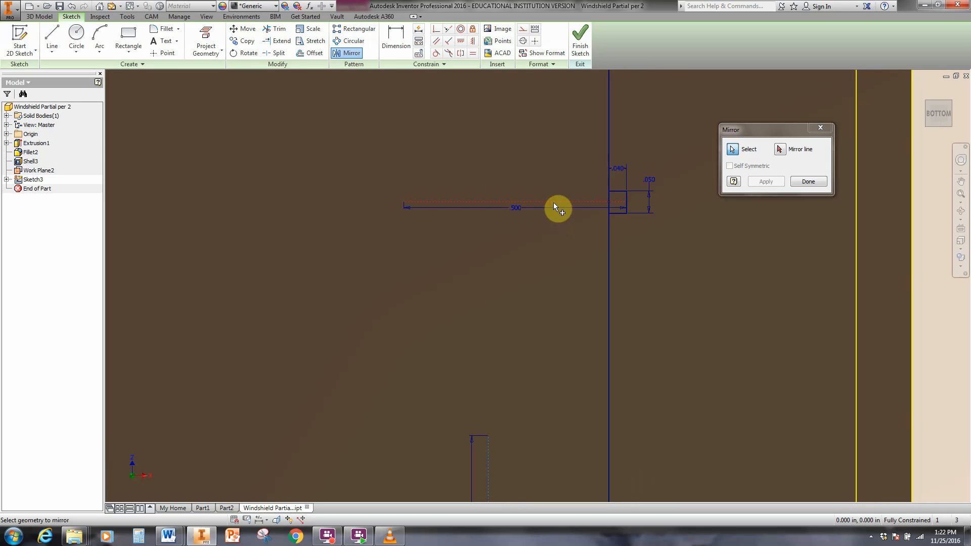
pyautogui.click(554, 202)
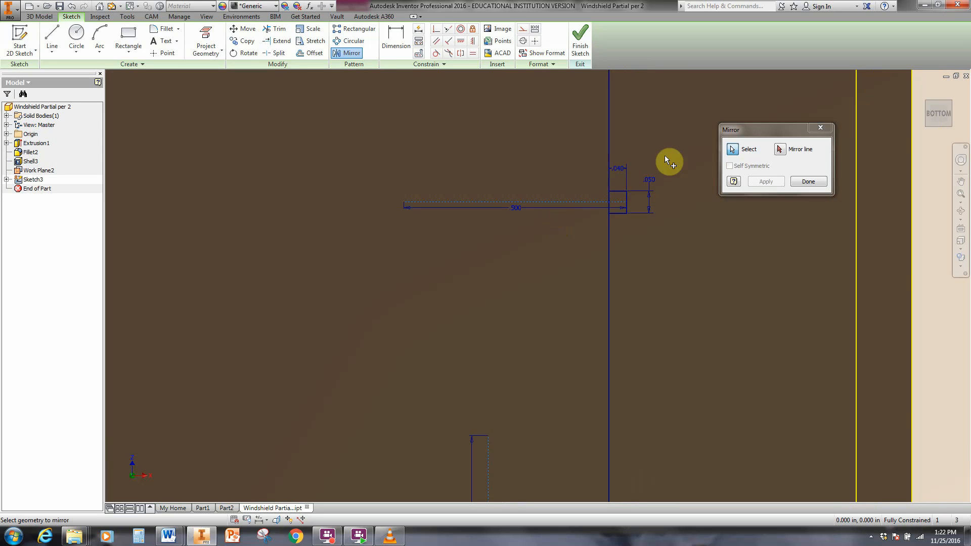
pyautogui.click(781, 150)
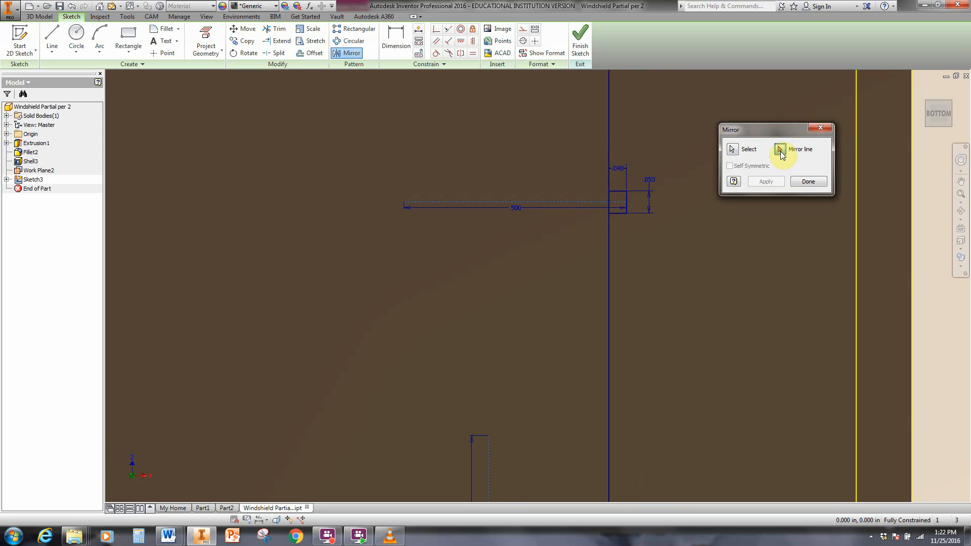
pyautogui.click(536, 202)
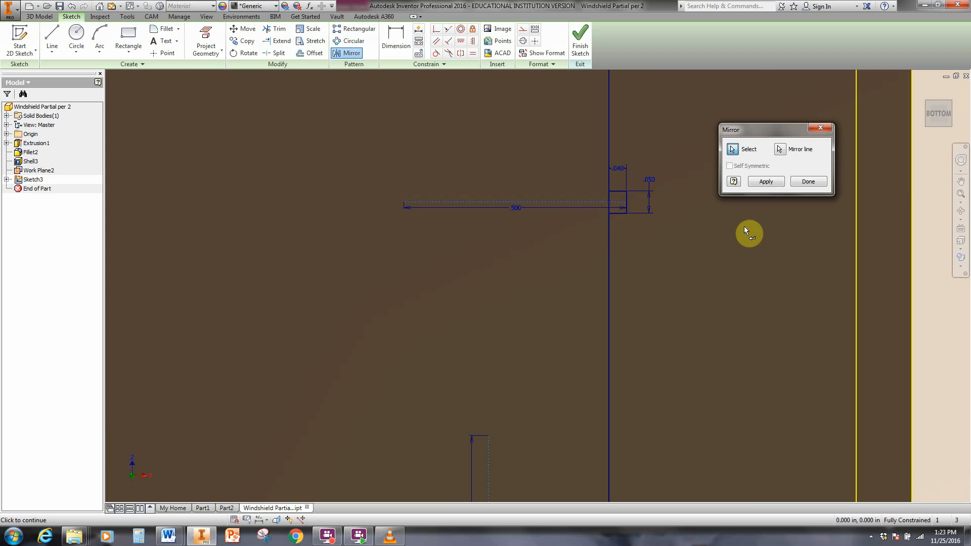
pyautogui.scroll(4, 745, 240)
pyautogui.moveTo(745, 240); pyautogui.dragTo(672, 303, button='middle')
pyautogui.click(766, 182)
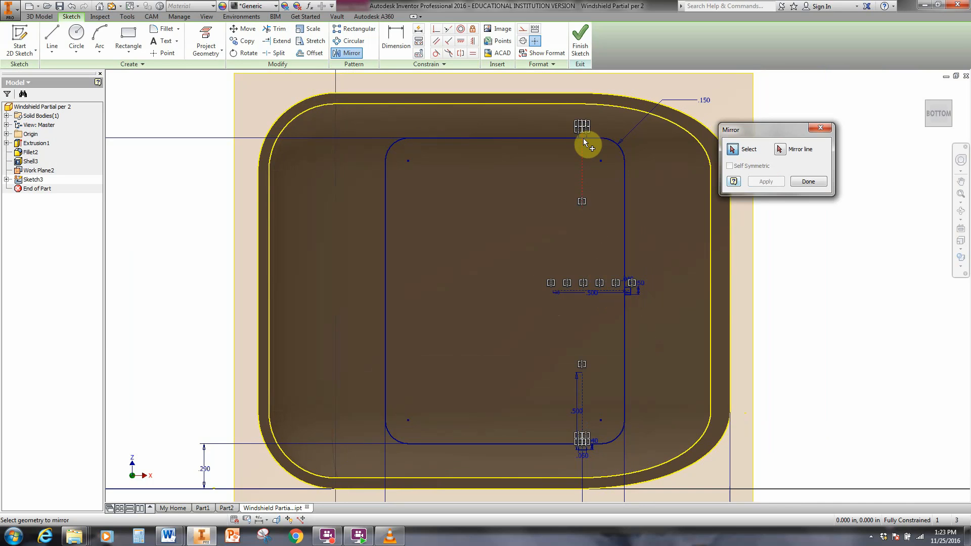
pyautogui.scroll(-3, 583, 138)
pyautogui.scroll(5, 584, 138)
pyautogui.scroll(5, 584, 138)
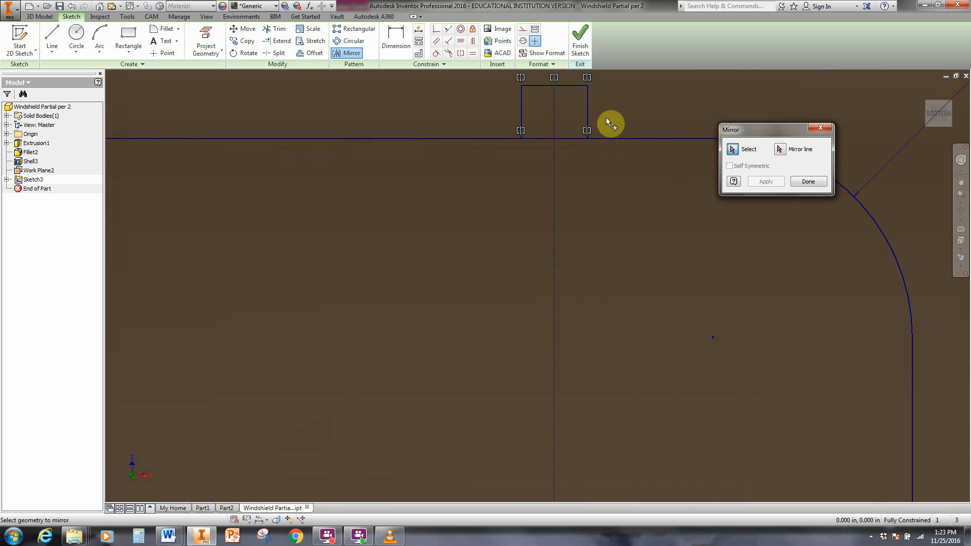
pyautogui.moveTo(606, 117); pyautogui.dragTo(583, 214, button='middle')
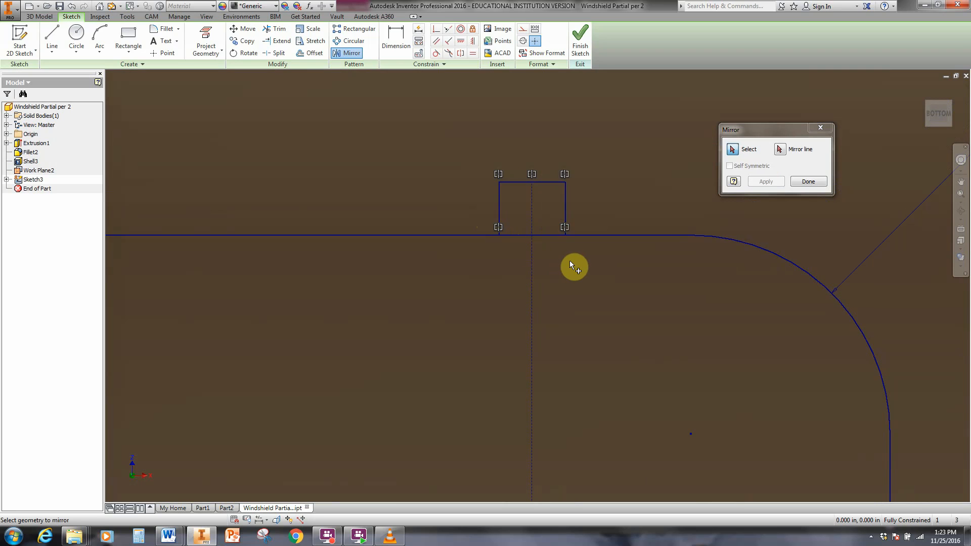
pyautogui.scroll(-5, 572, 262)
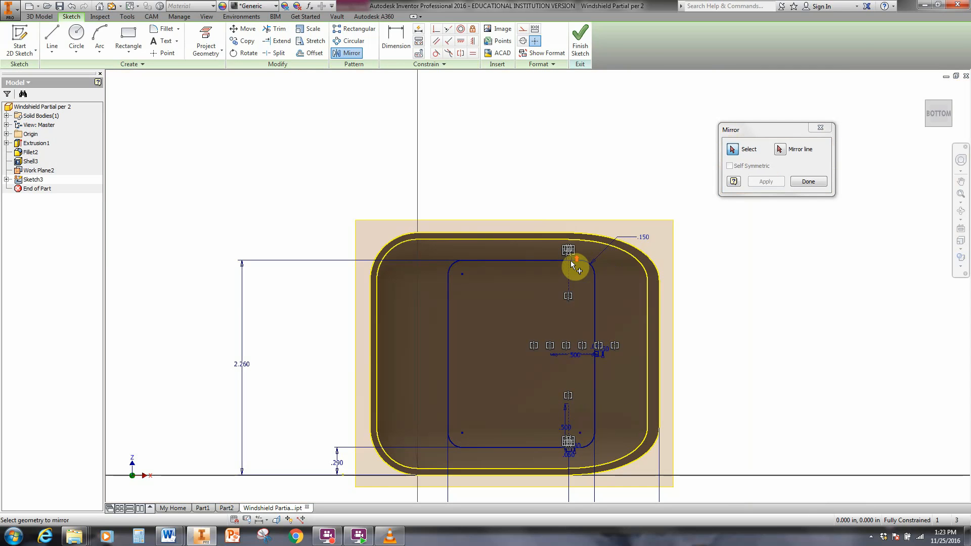
pyautogui.click(809, 181)
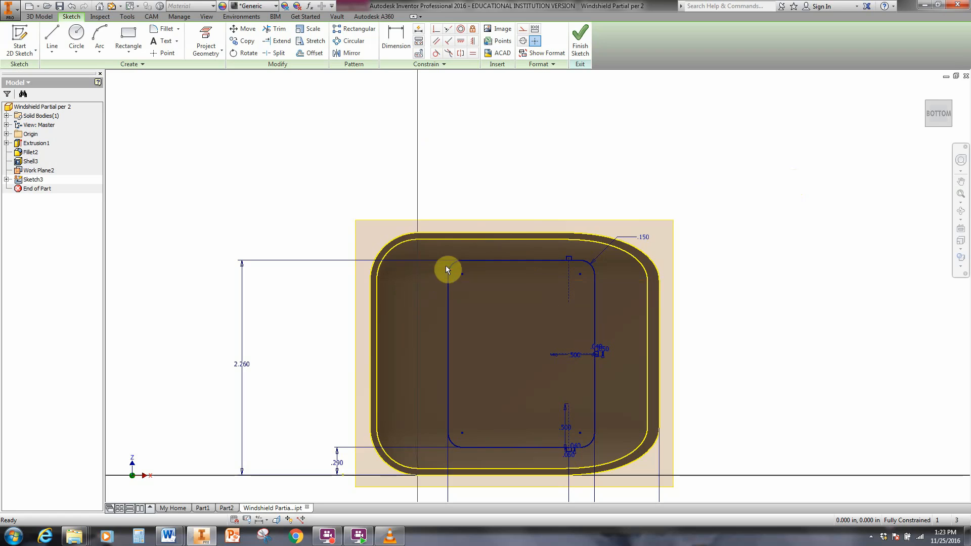
# Draw a vertical construction line between the midpoints of the filleted rectangle's top and bottom sides and end the Line command
pyautogui.click(522, 29)
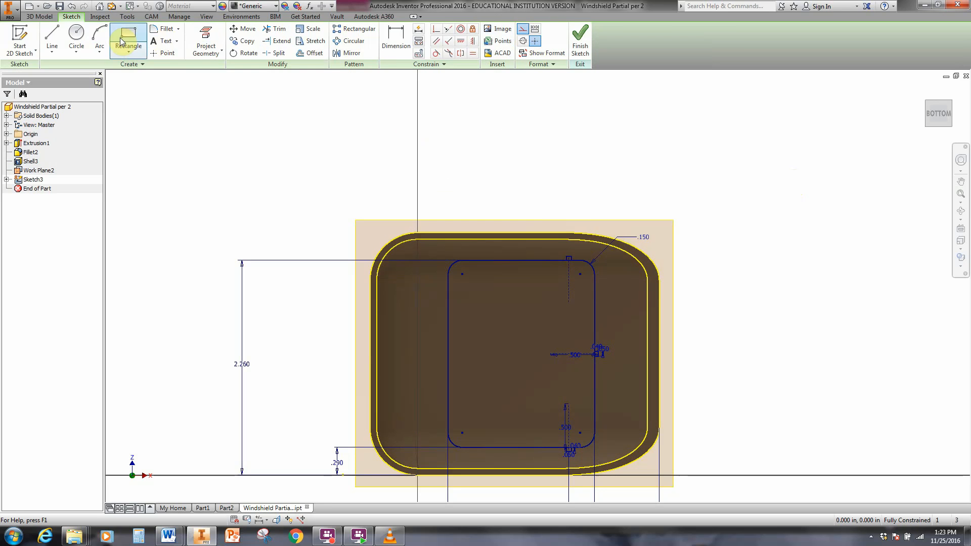
pyautogui.click(53, 32)
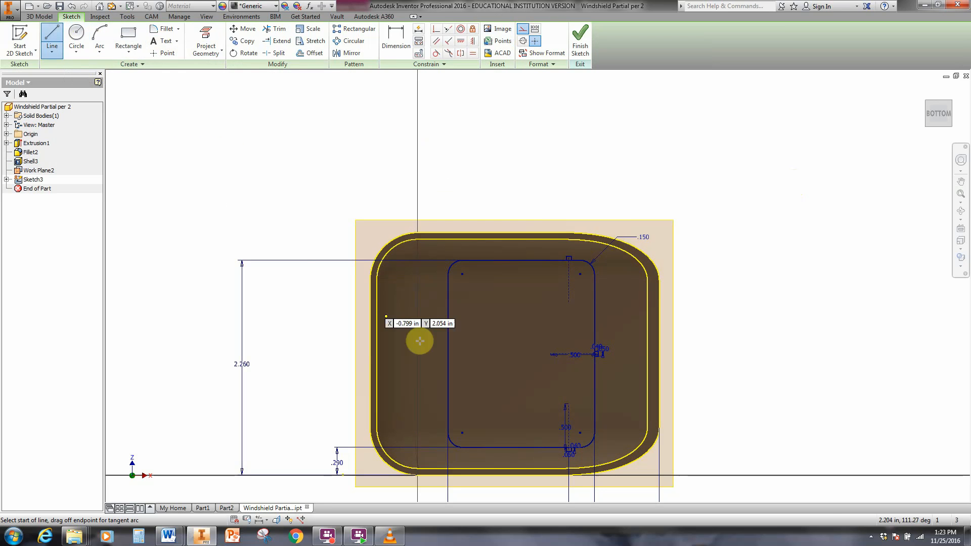
pyautogui.click(519, 260)
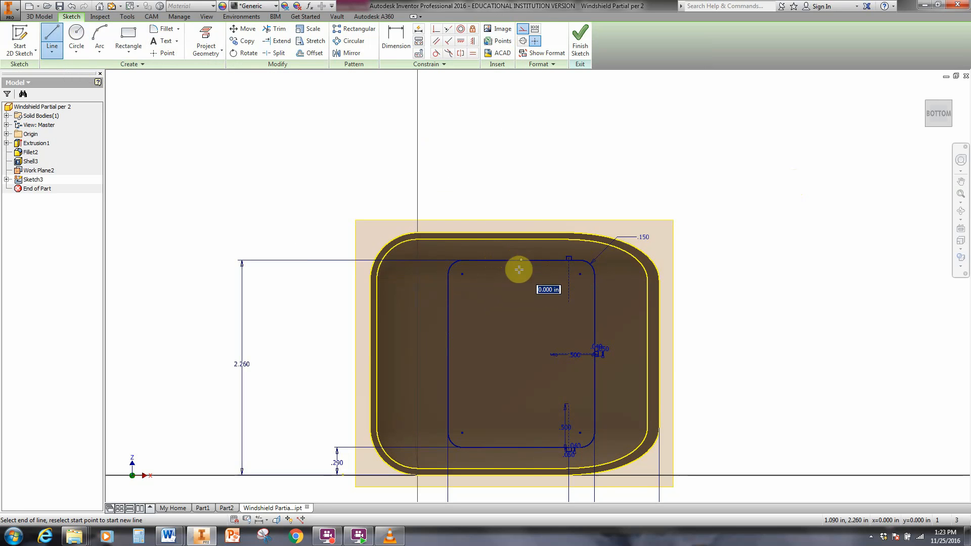
pyautogui.doubleClick(521, 447)
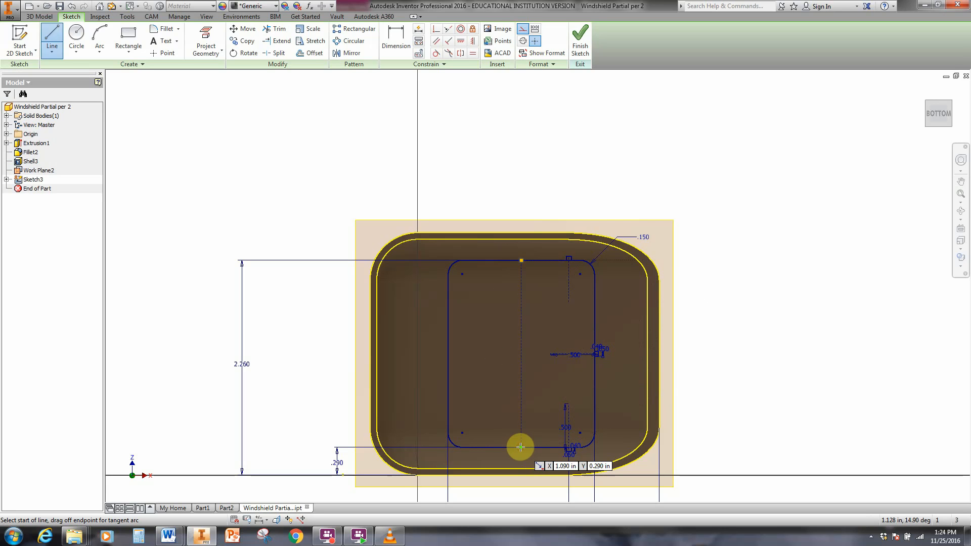
pyautogui.rightClick(782, 259)
pyautogui.click(818, 258)
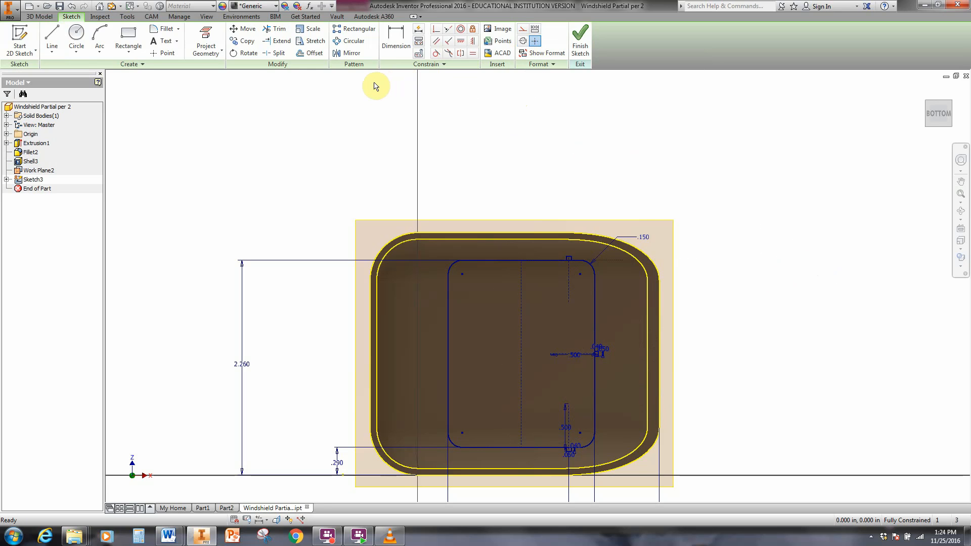
# Mirror the top, right and bottom tabs with their construction lines across the filleted rectangle's central vertical construction line
pyautogui.click(350, 53)
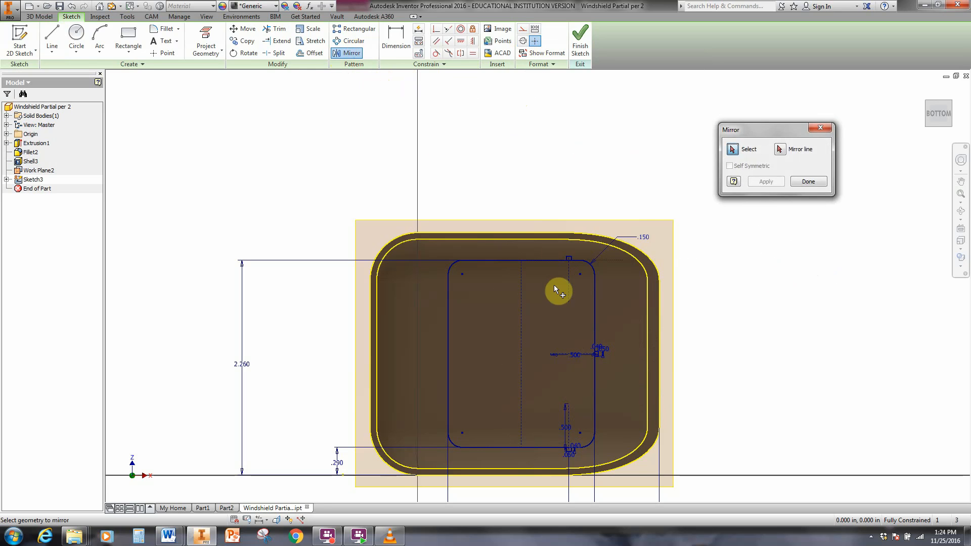
pyautogui.scroll(-5, 556, 274)
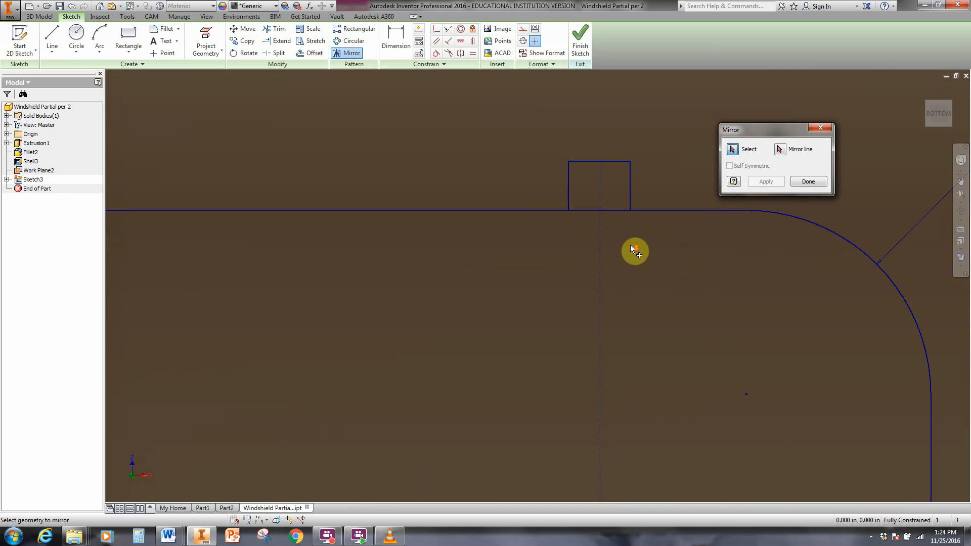
pyautogui.moveTo(630, 244); pyautogui.dragTo(534, 295, button='middle')
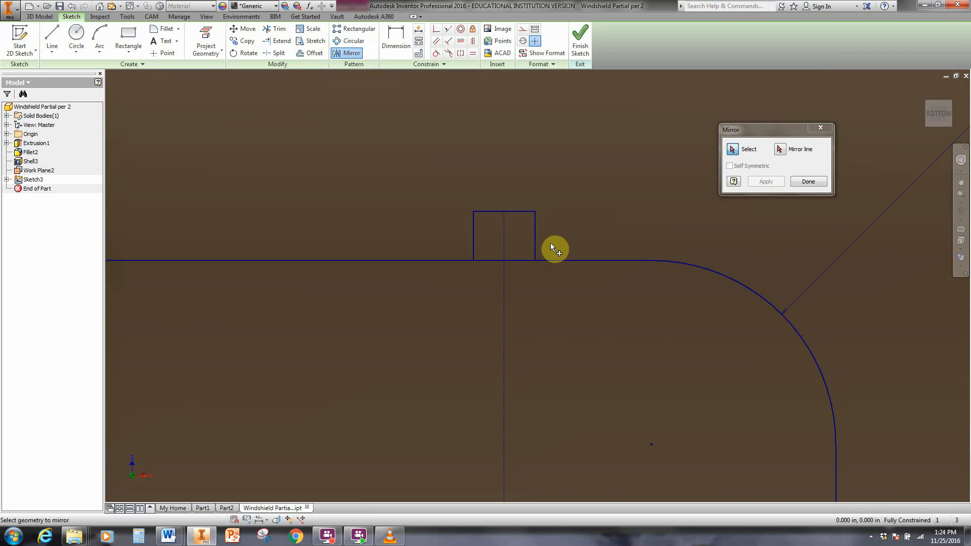
pyautogui.moveTo(550, 243); pyautogui.dragTo(417, 203)
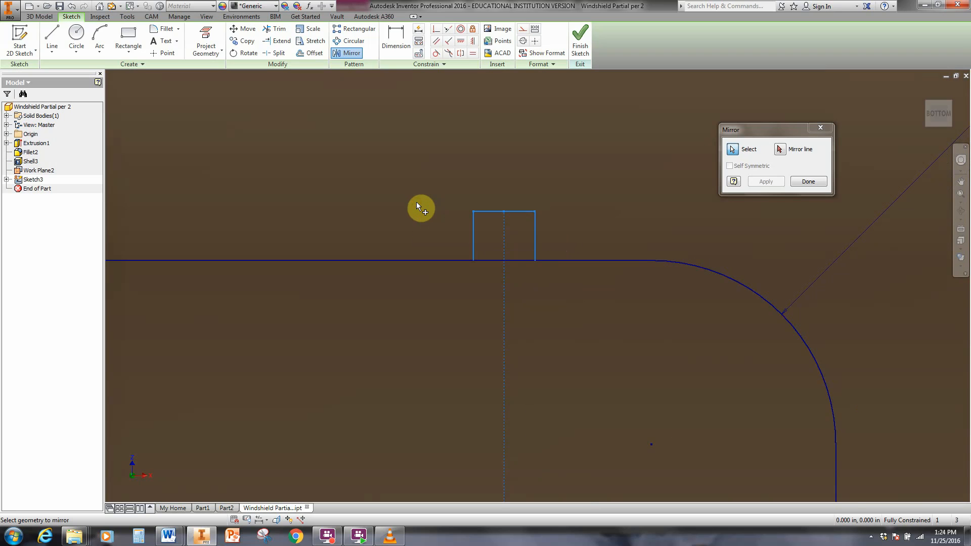
pyautogui.scroll(-3, 644, 411)
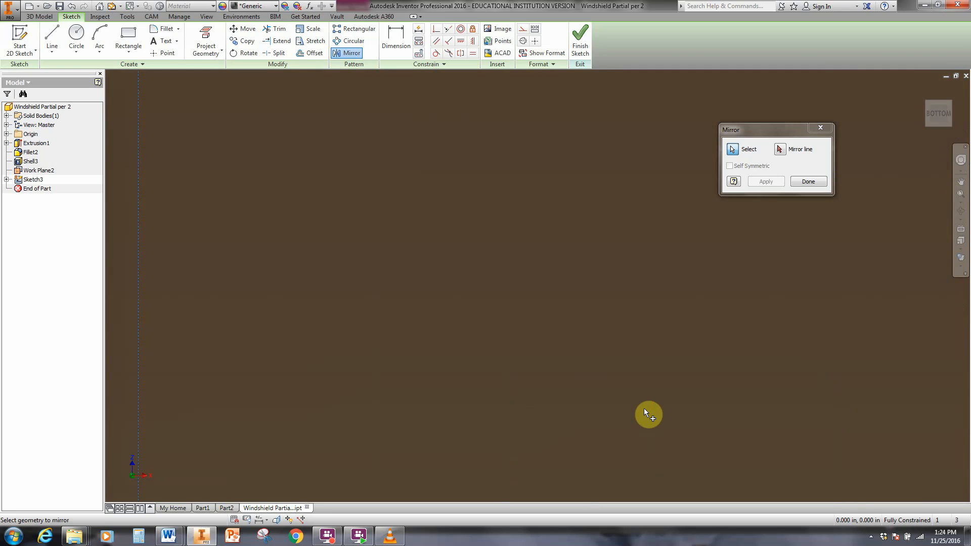
pyautogui.scroll(-5, 748, 440)
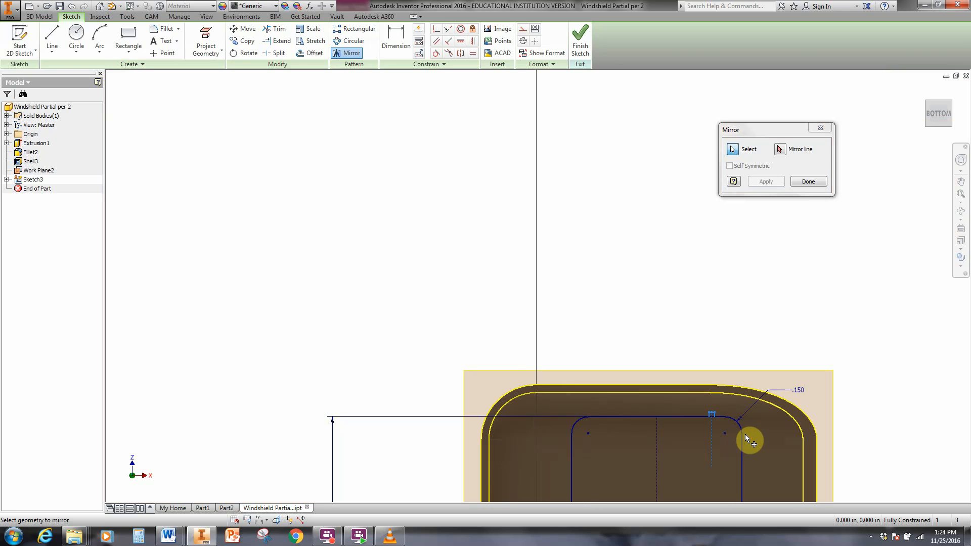
pyautogui.moveTo(768, 457); pyautogui.dragTo(626, 210, button='middle')
pyautogui.scroll(5, 605, 284)
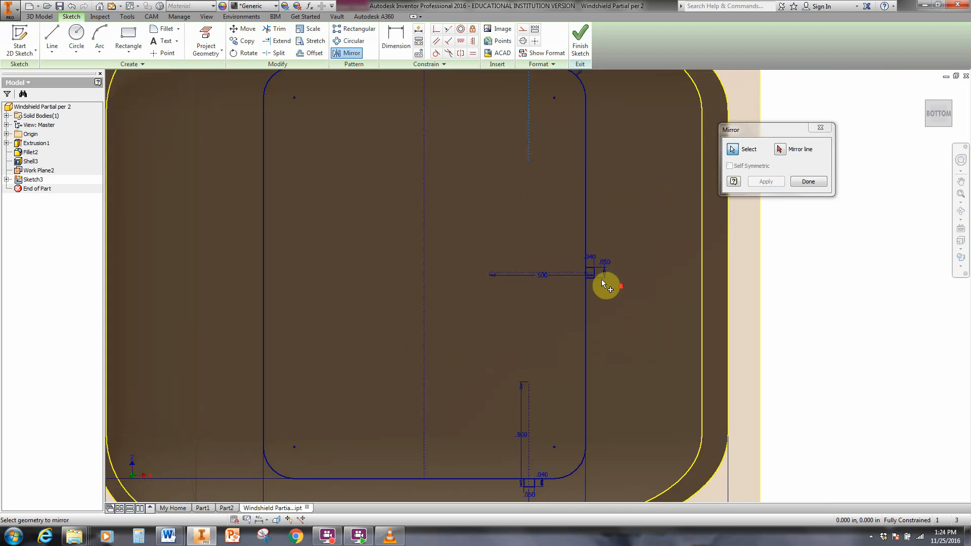
pyautogui.scroll(2, 569, 258)
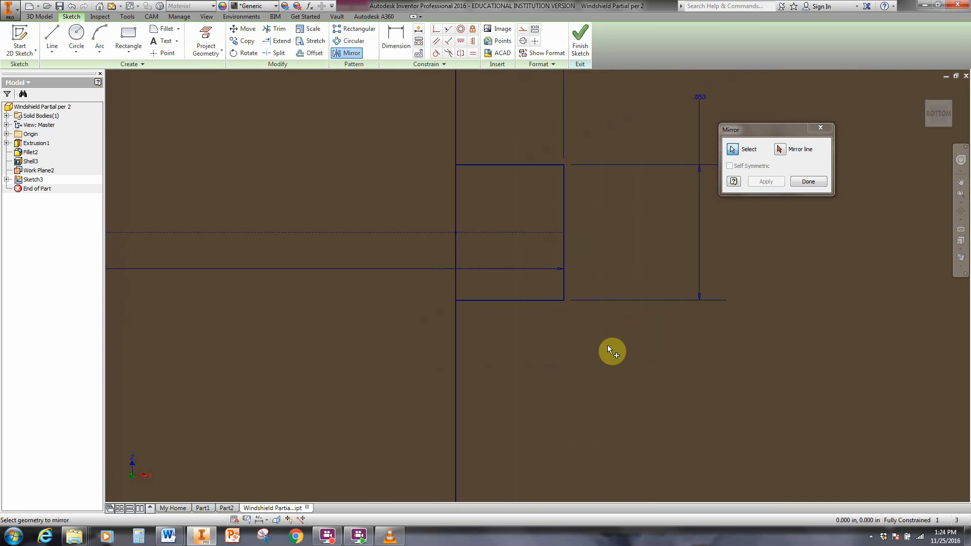
pyautogui.moveTo(608, 345)
pyautogui.mouseDown()
pyautogui.moveTo(553, 263)
pyautogui.moveTo(500, 154)
pyautogui.moveTo(477, 136)
pyautogui.mouseUp()
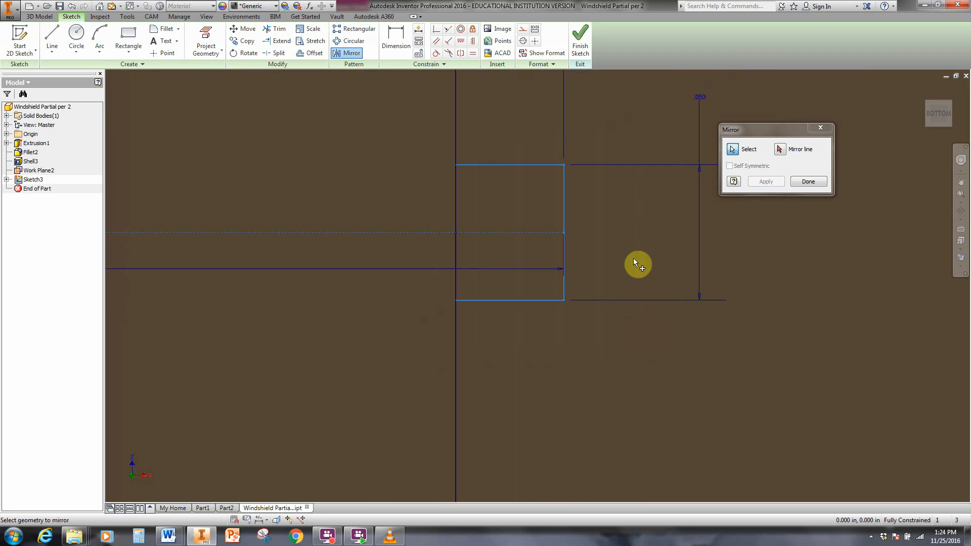
pyautogui.scroll(-5, 635, 397)
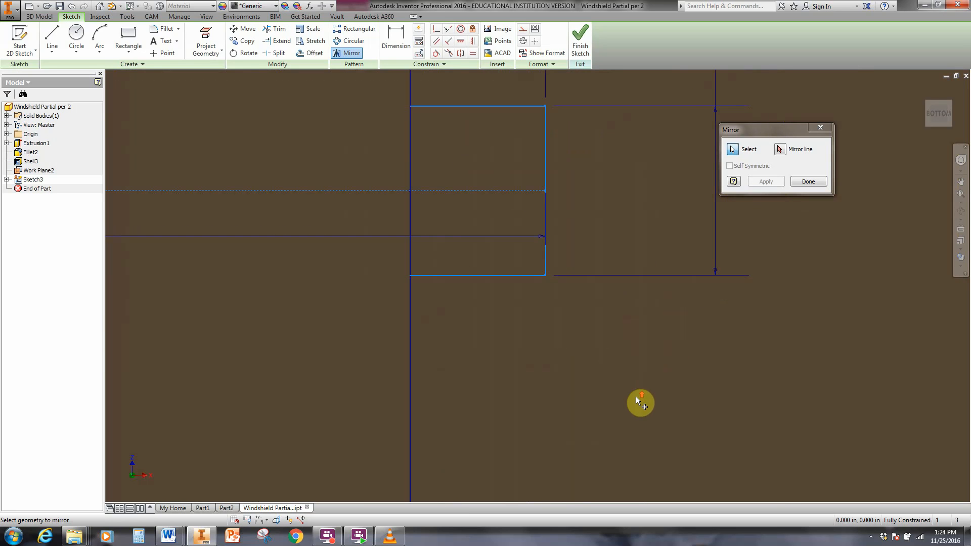
pyautogui.scroll(-3, 636, 397)
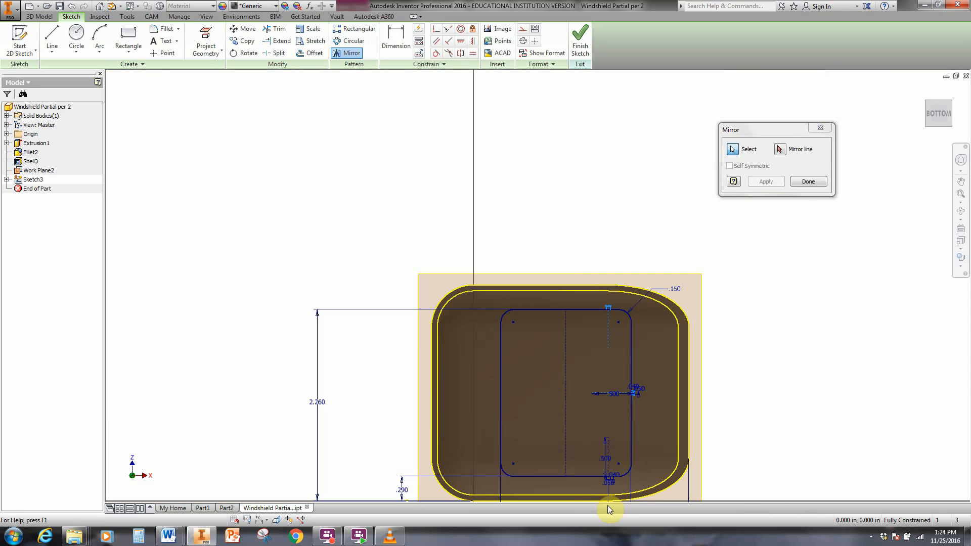
pyautogui.scroll(6, 605, 486)
pyautogui.scroll(4, 605, 485)
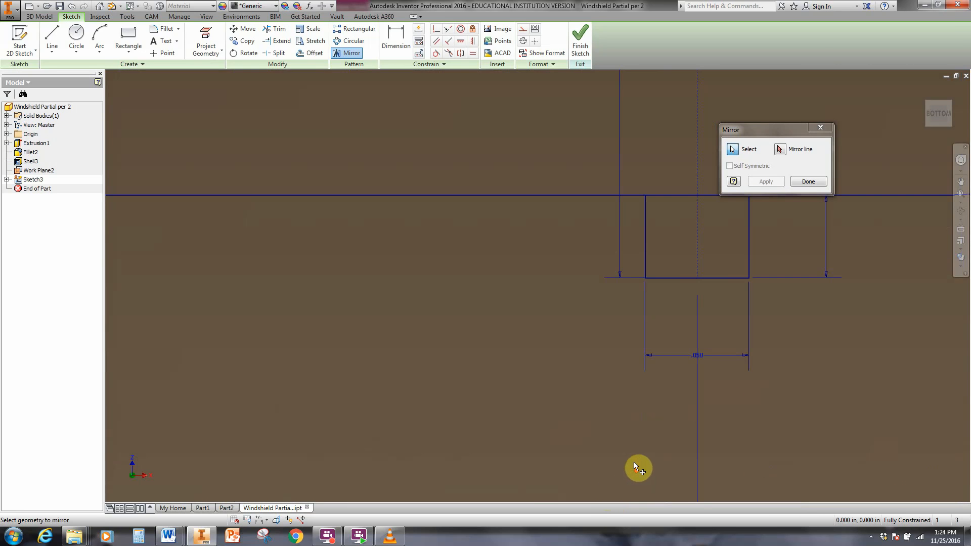
pyautogui.moveTo(797, 325); pyautogui.dragTo(594, 211)
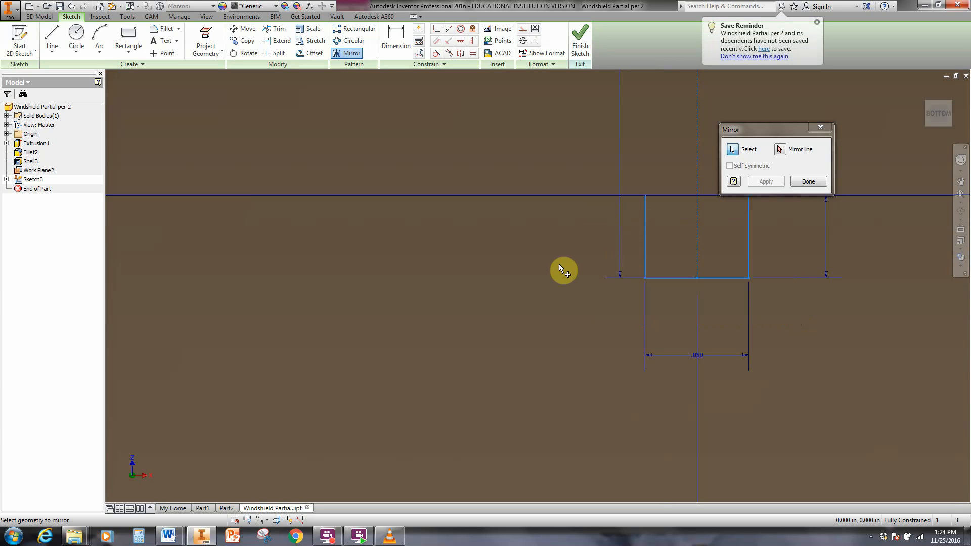
pyautogui.scroll(5, 559, 264)
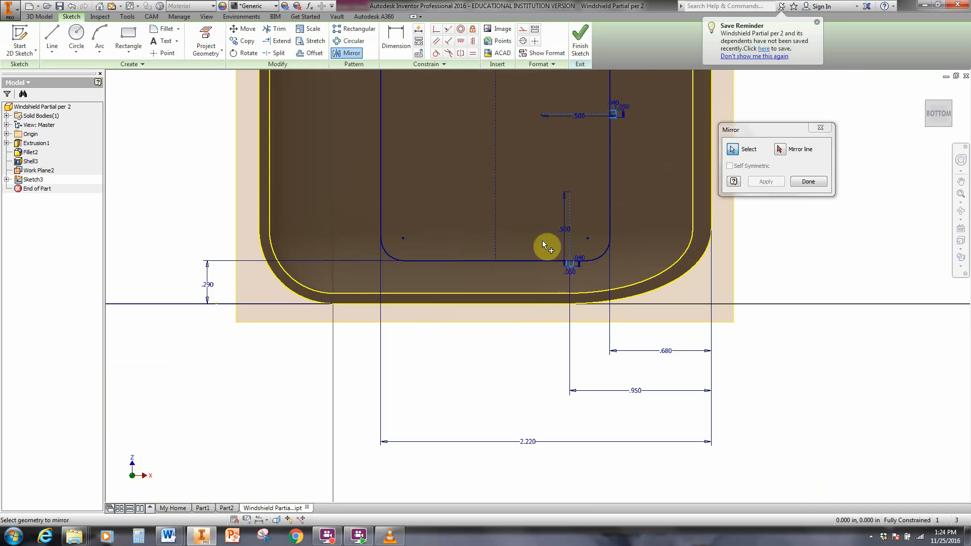
pyautogui.moveTo(528, 187); pyautogui.dragTo(577, 359, button='middle')
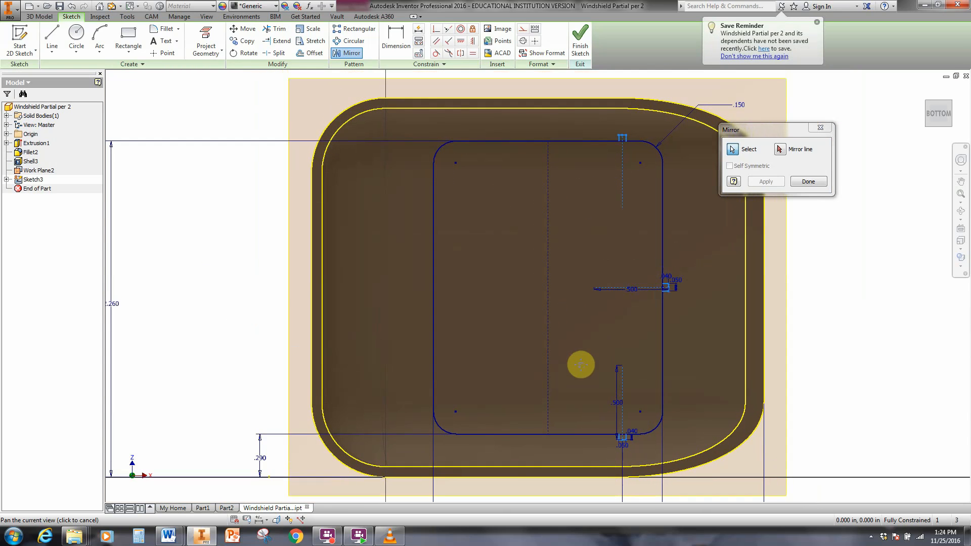
pyautogui.click(817, 22)
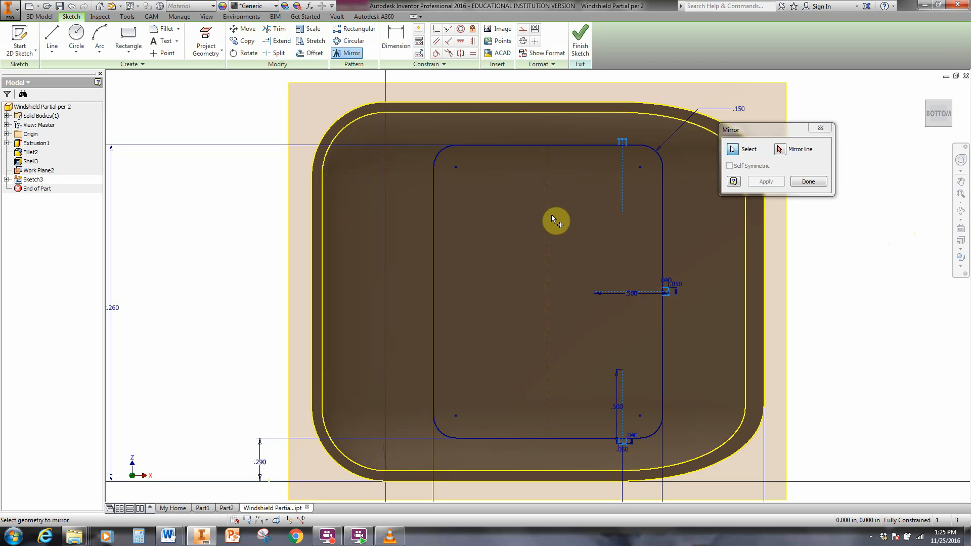
pyautogui.click(783, 153)
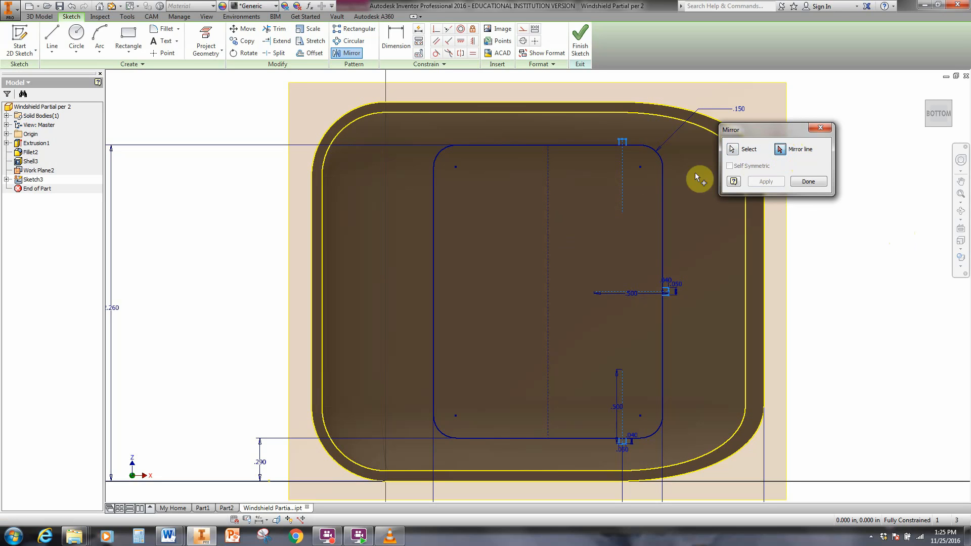
pyautogui.click(547, 226)
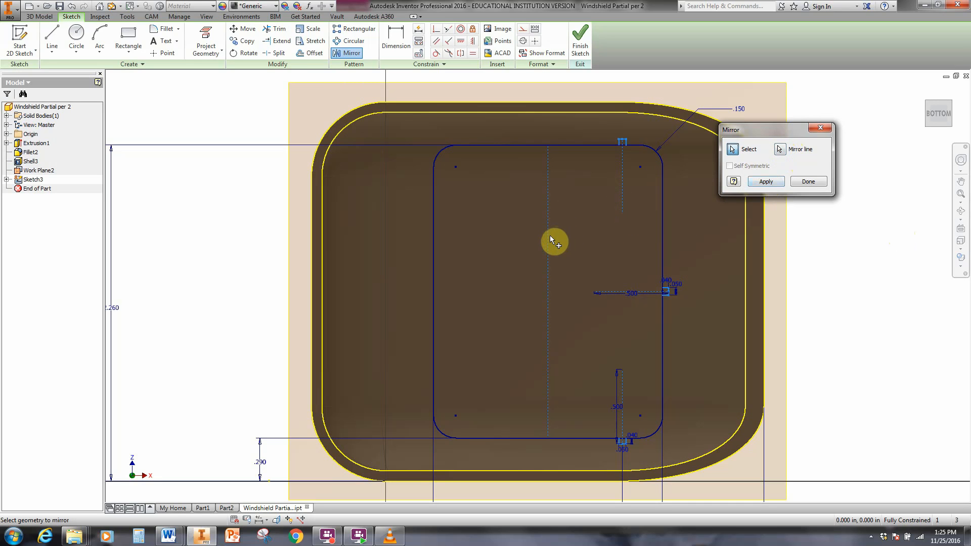
pyautogui.click(768, 181)
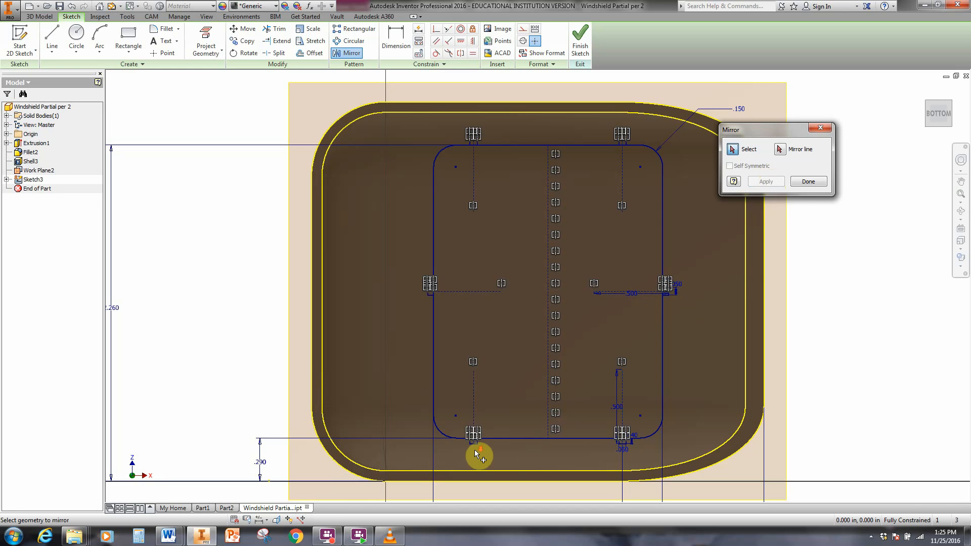
# Examine the mirrored tabs around the filleted rectangle and end the Mirror command
pyautogui.scroll(-5, 474, 451)
pyautogui.scroll(6, 470, 432)
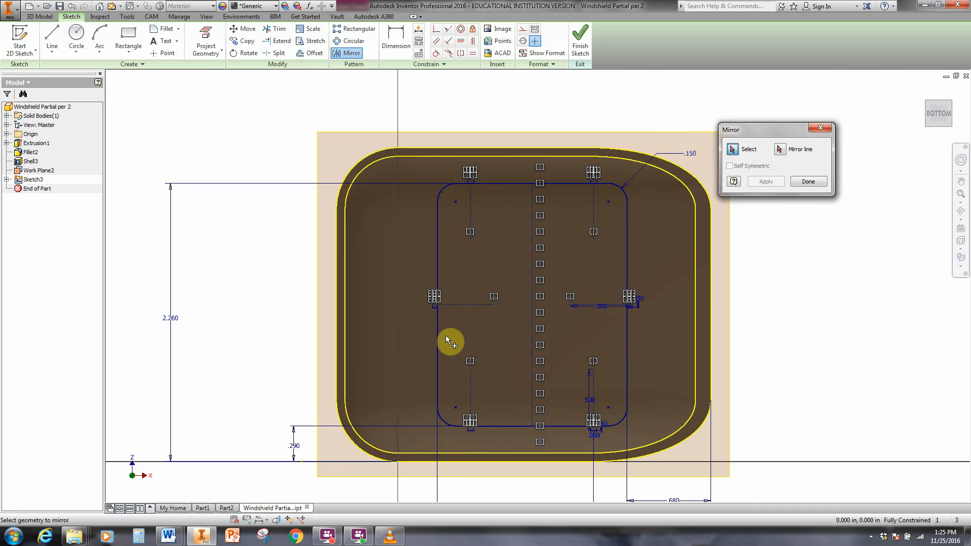
pyautogui.scroll(-6, 445, 335)
pyautogui.scroll(6, 431, 305)
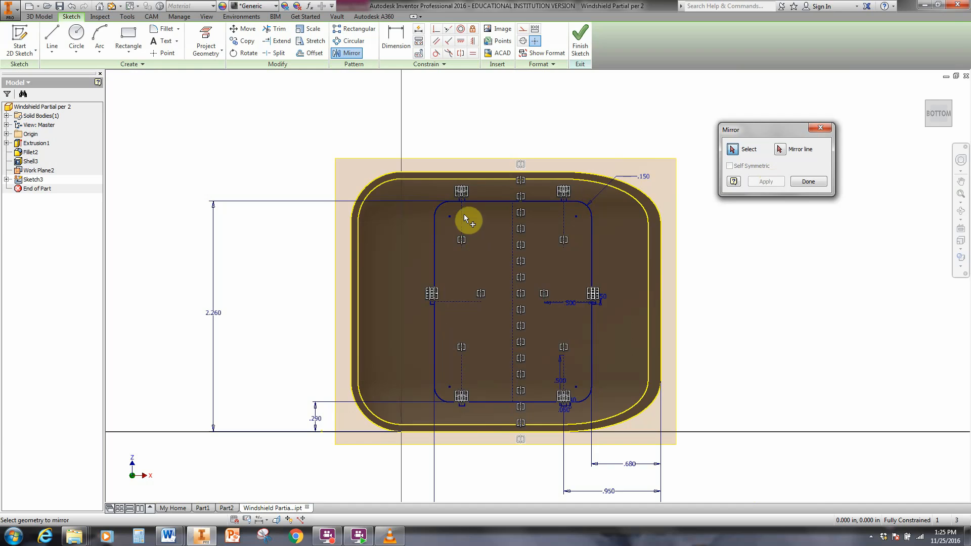
pyautogui.scroll(-6, 463, 213)
pyautogui.scroll(6, 461, 203)
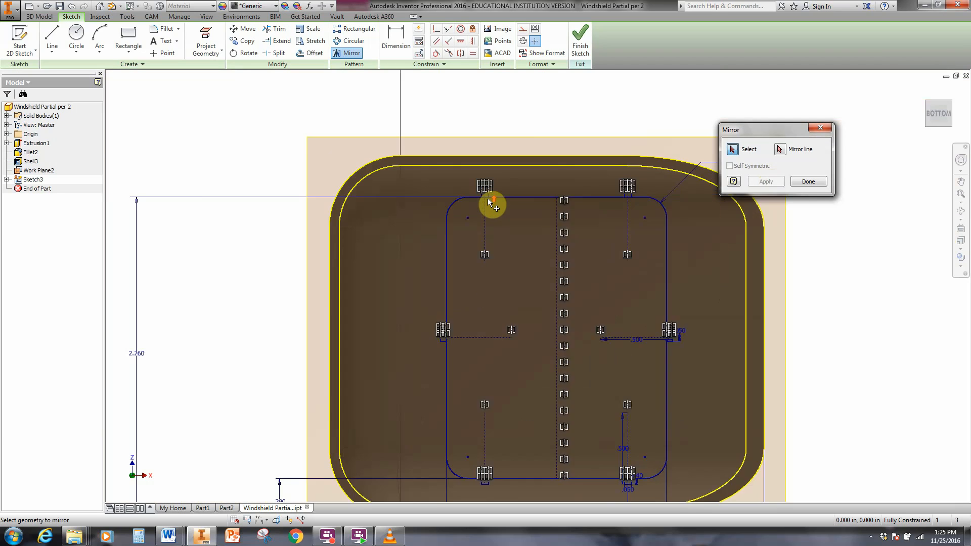
pyautogui.scroll(-4, 484, 210)
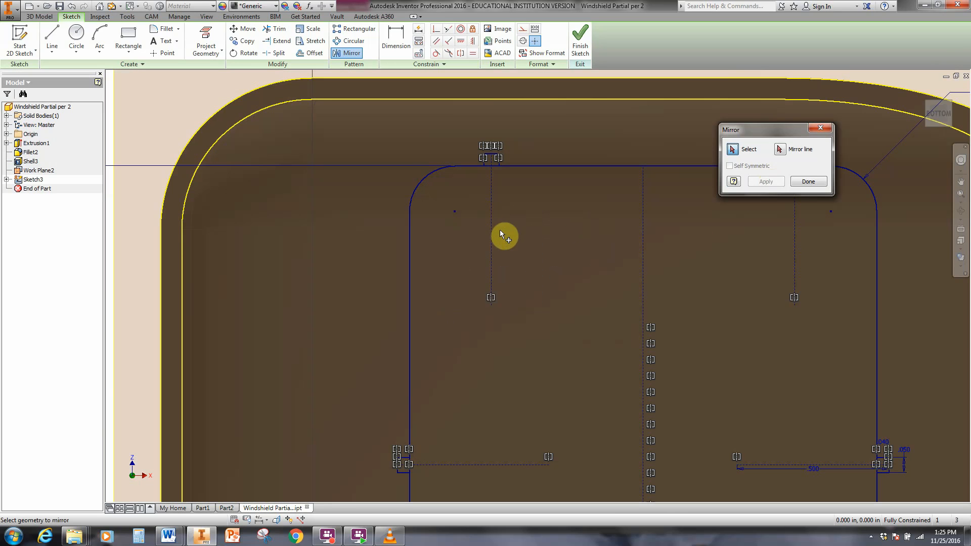
pyautogui.click(805, 182)
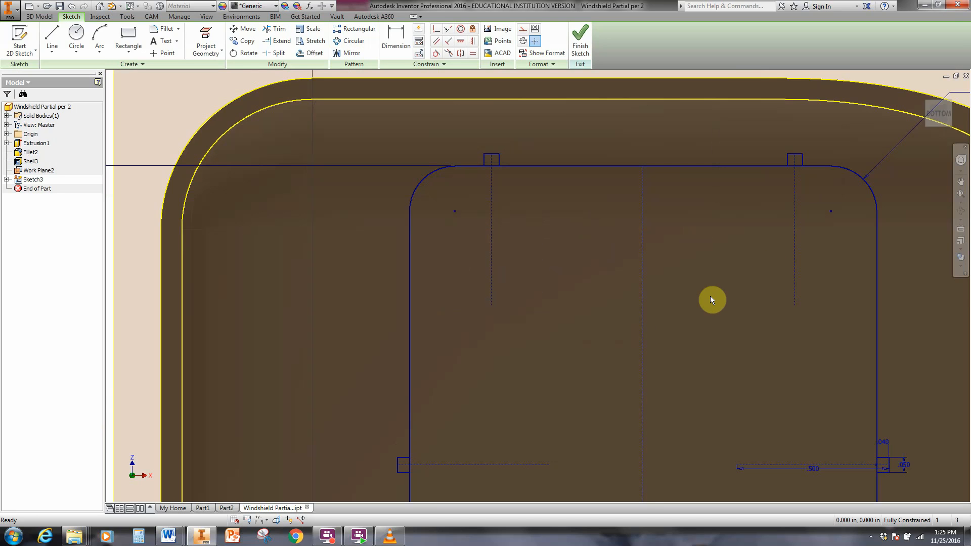
# Trim both halves of the filleted rectangle's top side across the opening of the upper-left tab
pyautogui.moveTo(710, 296)
pyautogui.mouseDown(button='middle')
pyautogui.moveTo(620, 243)
pyautogui.moveTo(553, 227)
pyautogui.mouseUp(button='middle')
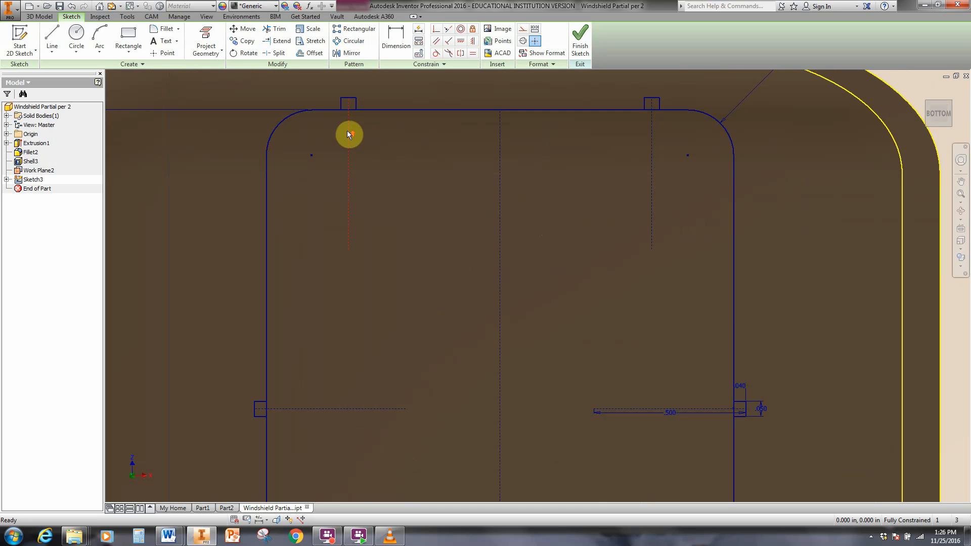
pyautogui.scroll(-3, 346, 121)
pyautogui.scroll(5, 345, 109)
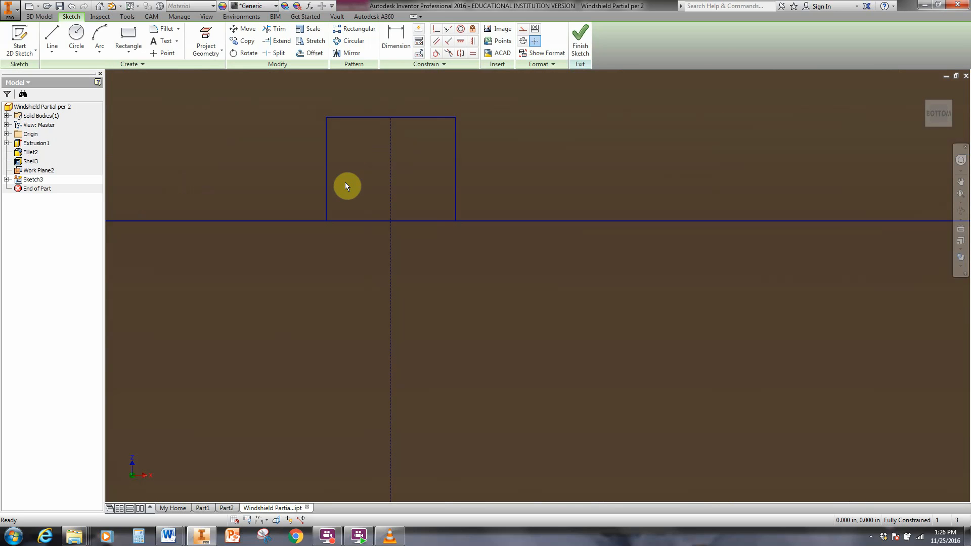
pyautogui.click(286, 34)
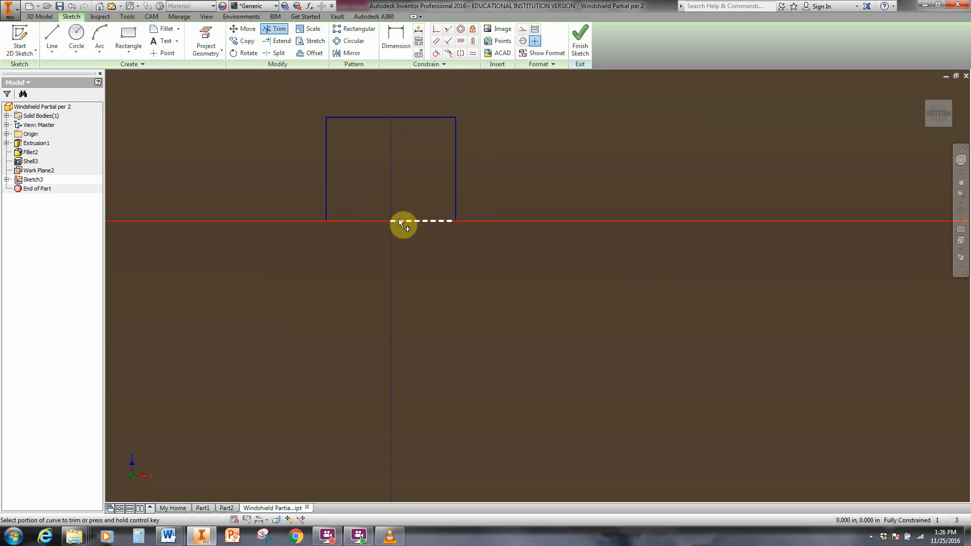
pyautogui.click(364, 223)
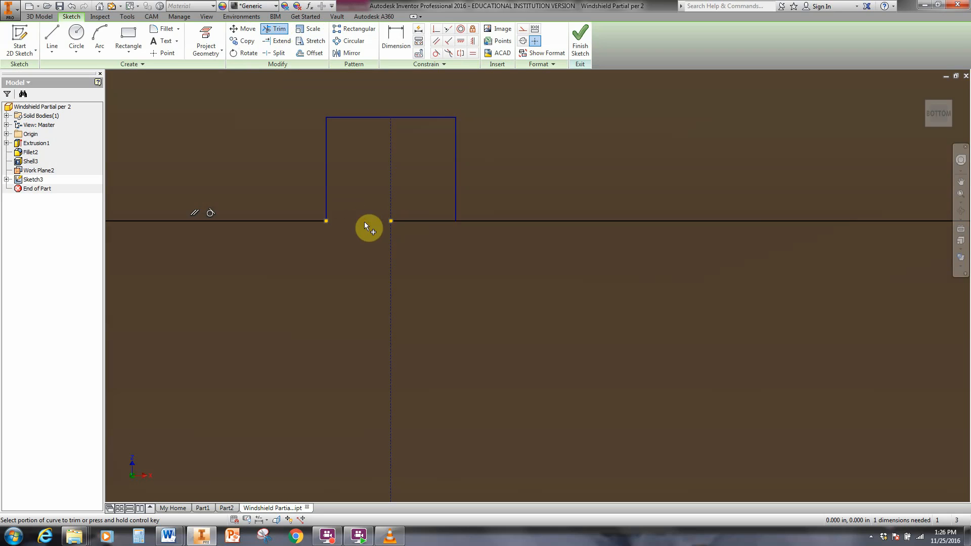
pyautogui.click(428, 221)
# Trim the filleted rectangle's top side across the opening of the upper-right tab
pyautogui.scroll(5, 457, 277)
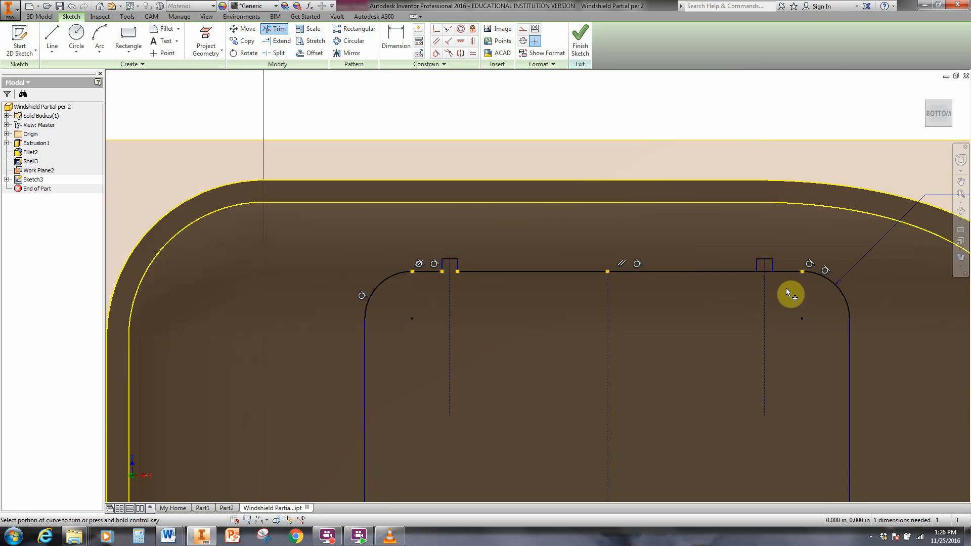
pyautogui.scroll(-5, 786, 288)
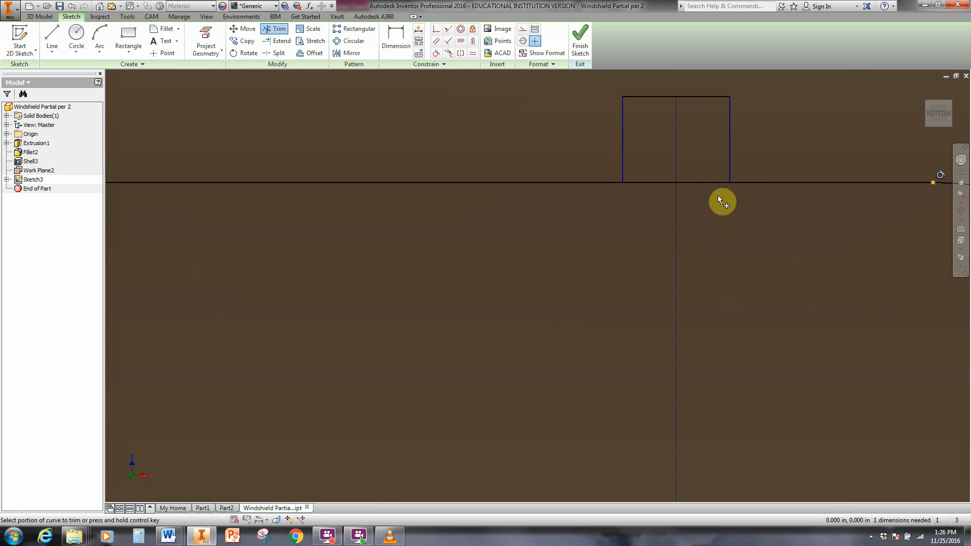
pyautogui.click(702, 183)
pyautogui.scroll(-2, 645, 238)
pyautogui.scroll(8, 645, 237)
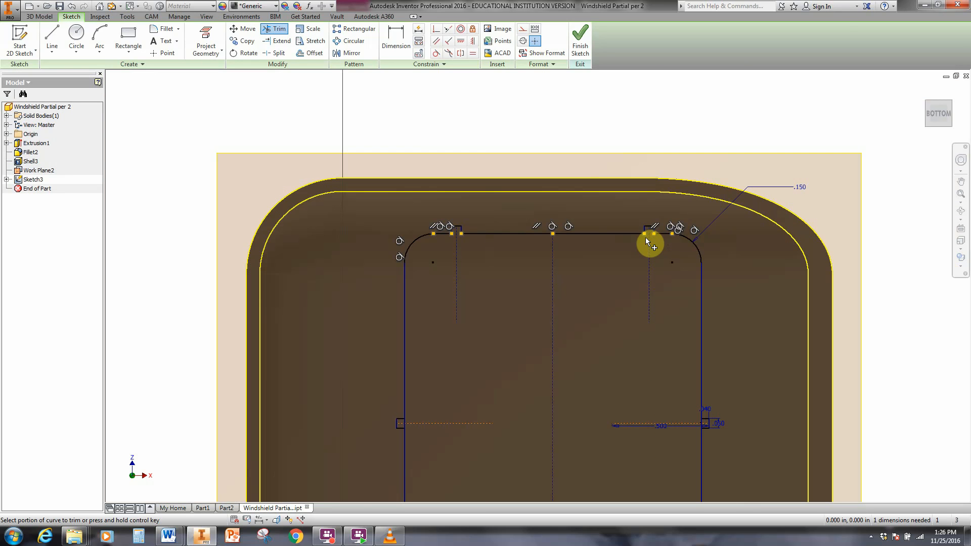
# Trim the filleted rectangle's right side between the right tab's upper and lower edges
pyautogui.scroll(-8, 706, 440)
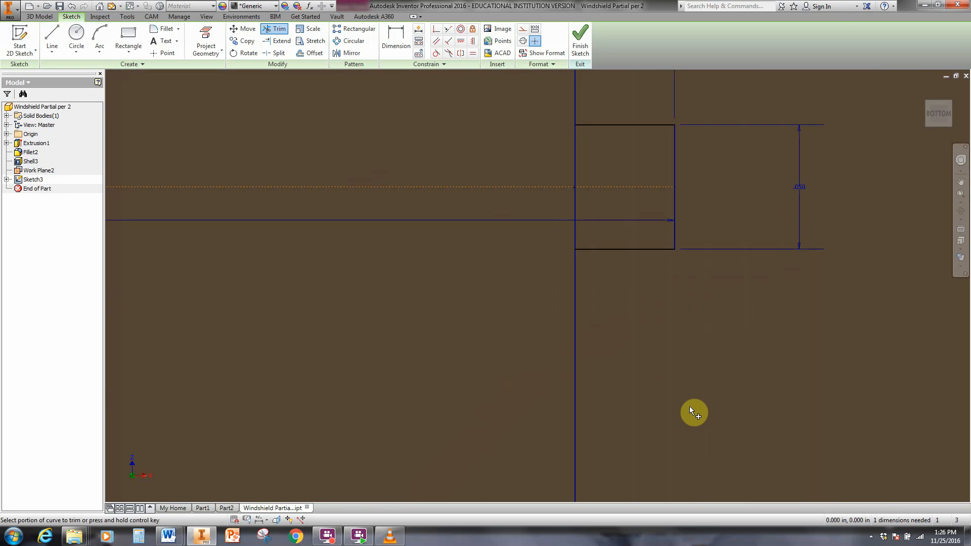
pyautogui.click(575, 175)
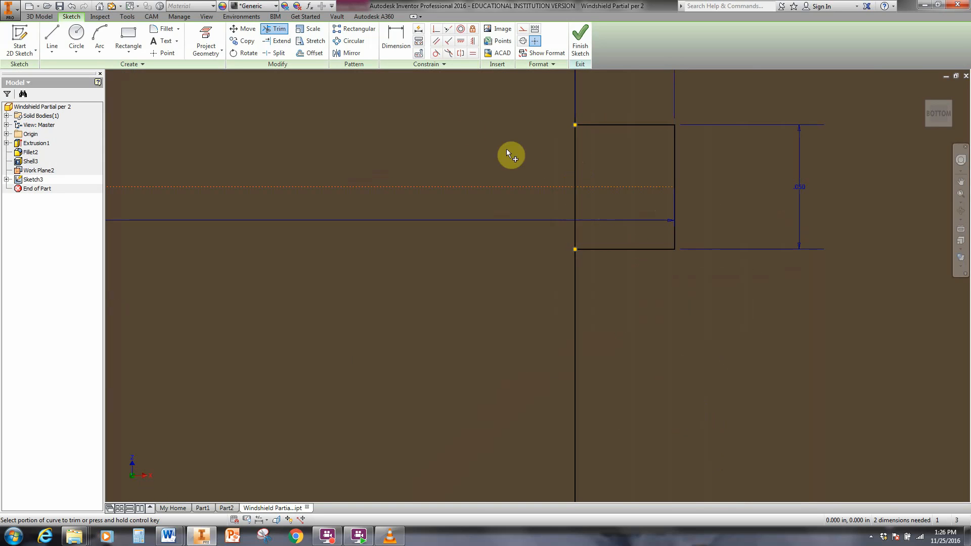
pyautogui.click(577, 167)
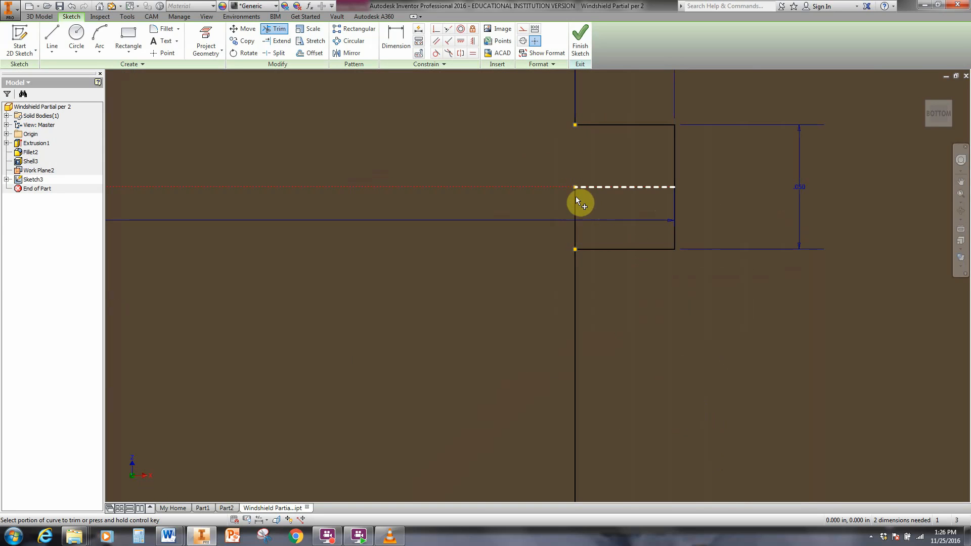
pyautogui.click(575, 233)
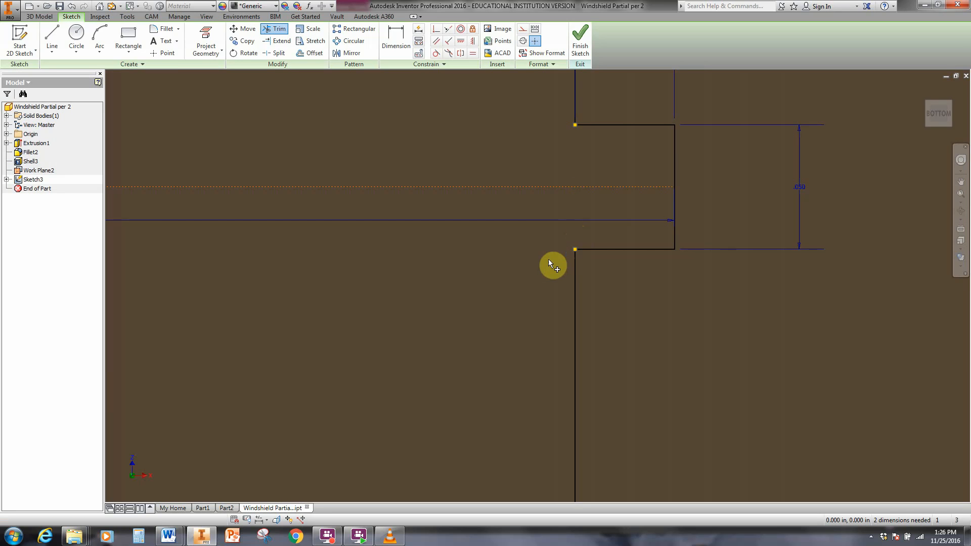
# Trim both halves of the filleted rectangle's bottom side across the opening of the lower-right tab
pyautogui.scroll(3, 507, 280)
pyautogui.scroll(-5, 507, 280)
pyautogui.scroll(-5, 508, 280)
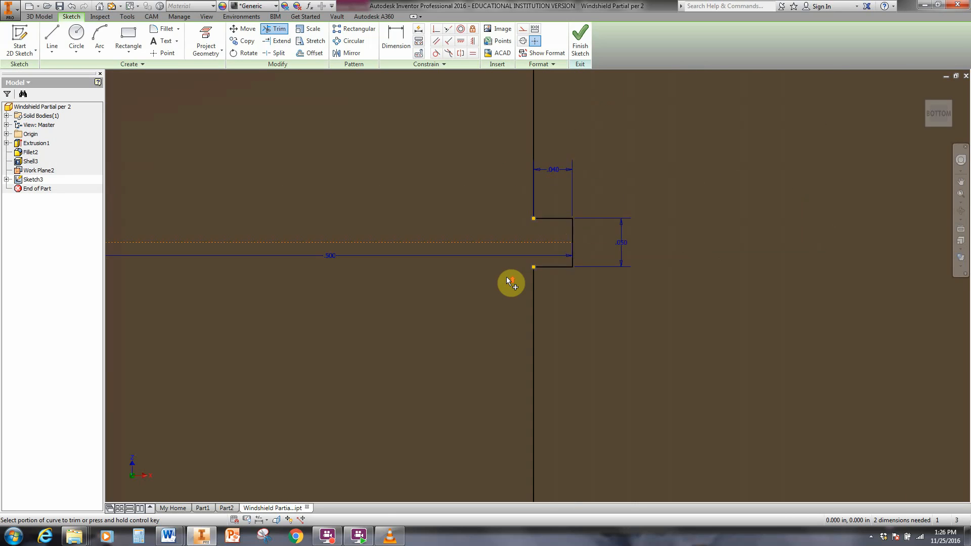
pyautogui.scroll(5, 467, 484)
pyautogui.scroll(4, 466, 484)
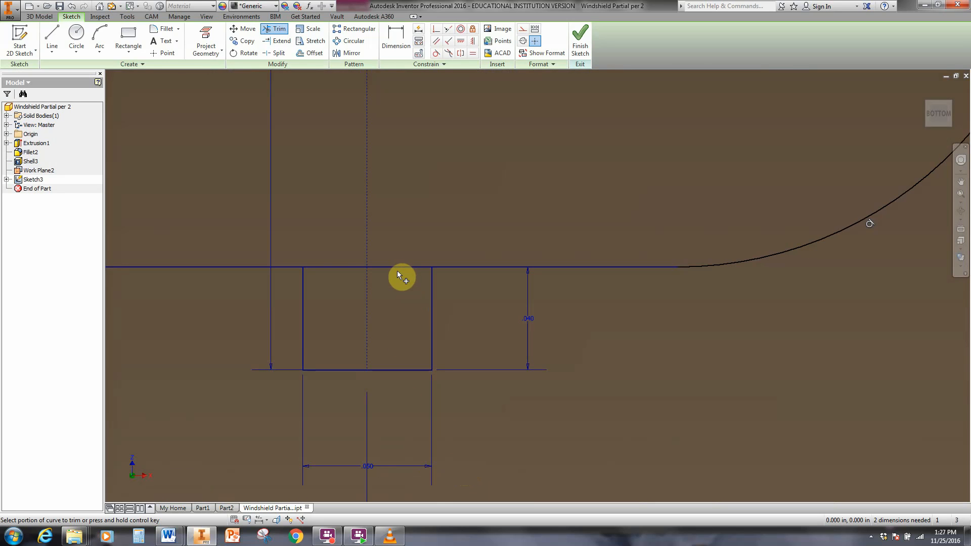
pyautogui.click(395, 266)
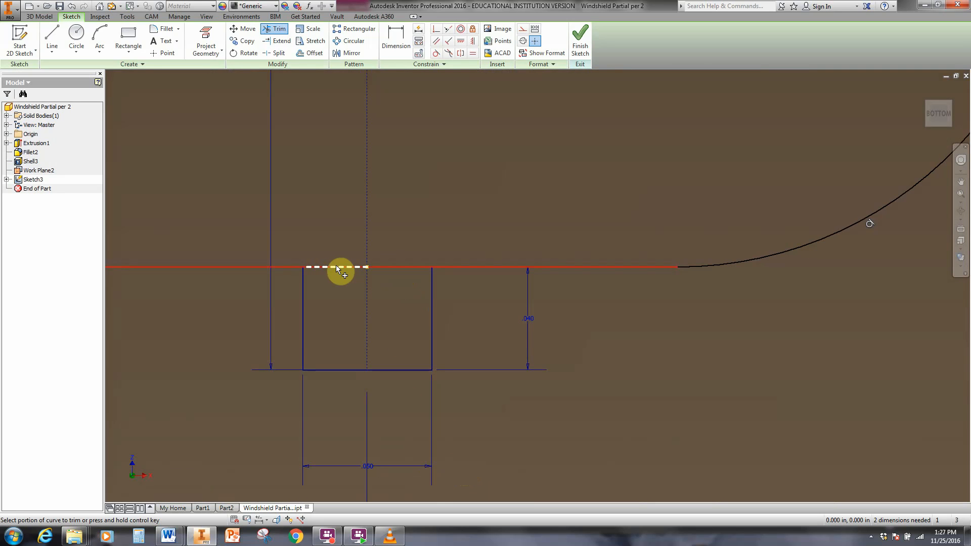
pyautogui.click(391, 267)
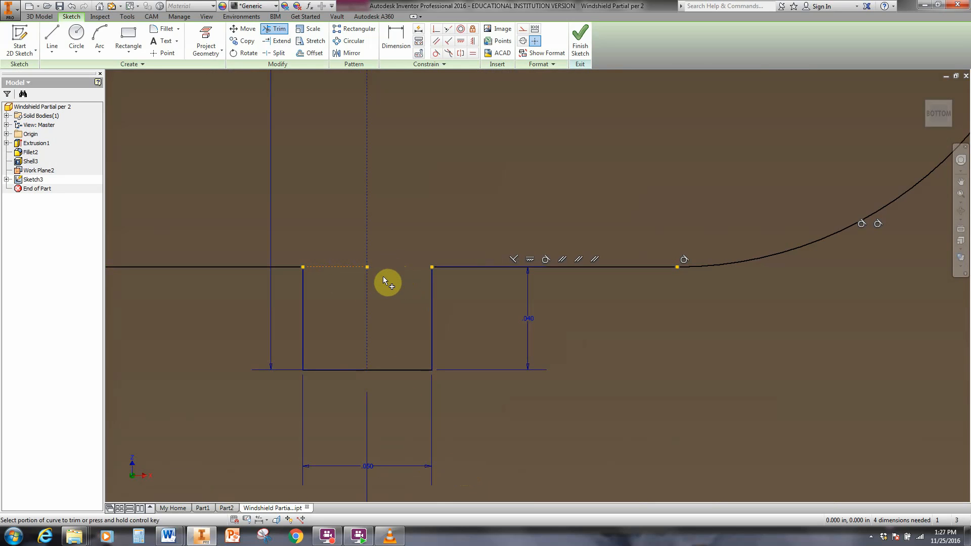
pyautogui.click(339, 267)
# Trim the filleted rectangle's bottom side across the opening of the lower-left tab
pyautogui.scroll(-5, 310, 344)
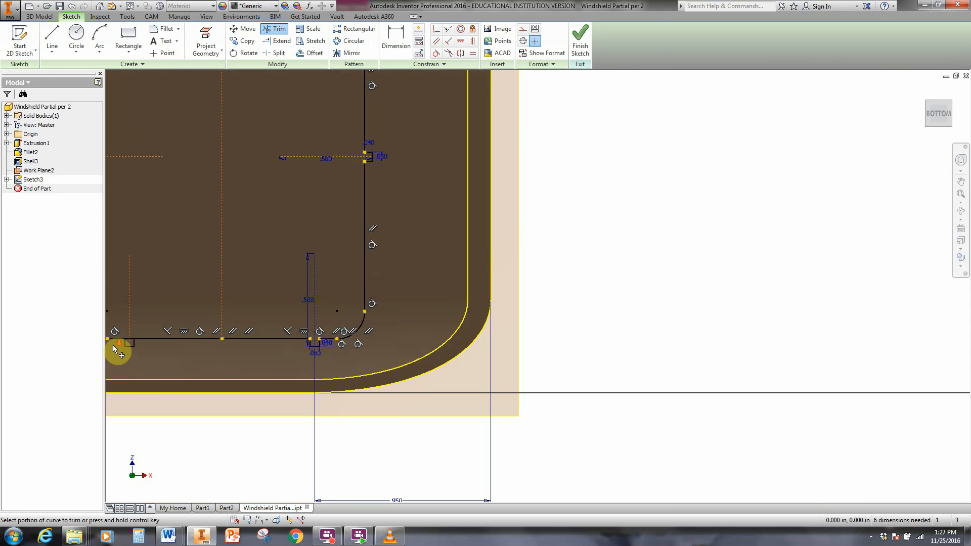
pyautogui.scroll(5, 114, 346)
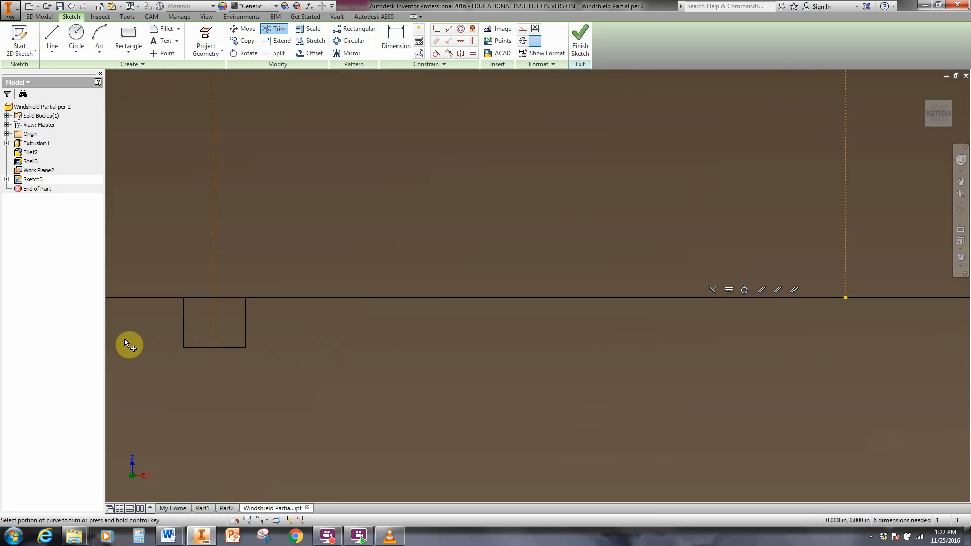
pyautogui.click(199, 298)
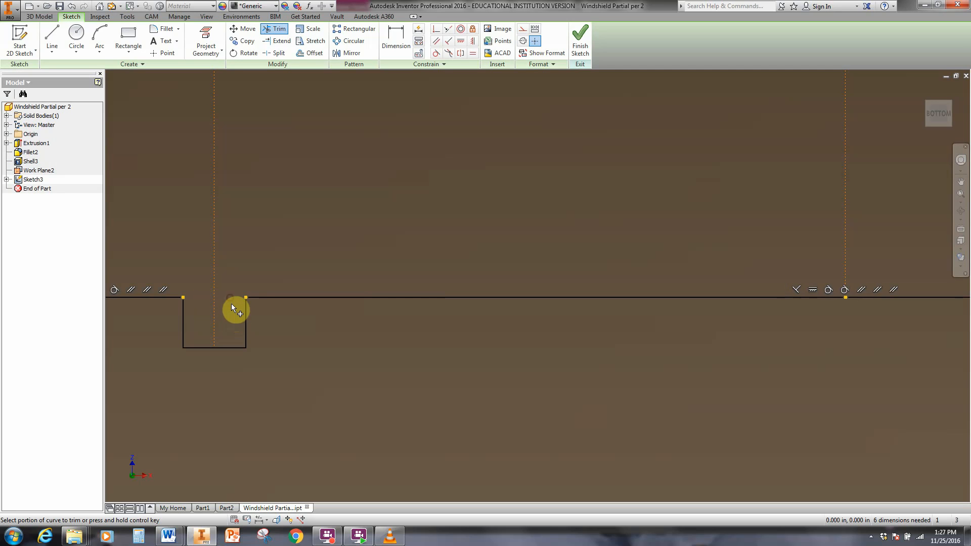
# Trim the filleted rectangle's left side between the left tab's upper and lower edges
pyautogui.scroll(-5, 232, 314)
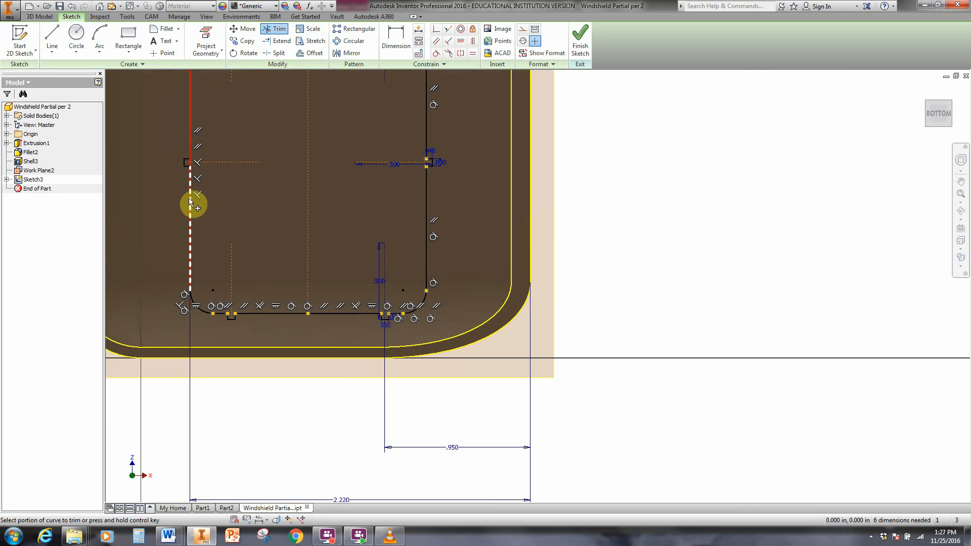
pyautogui.scroll(5, 196, 162)
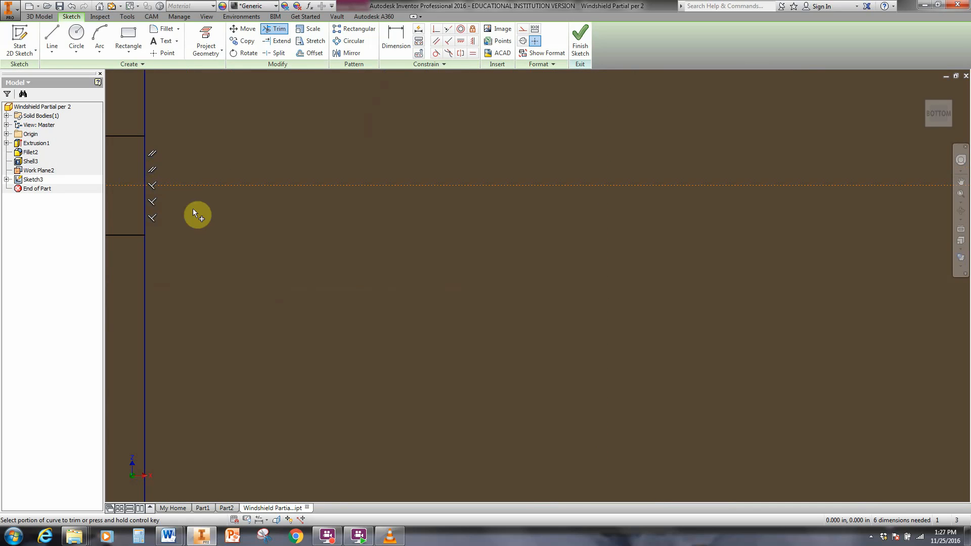
pyautogui.moveTo(197, 214)
pyautogui.mouseDown(button='middle')
pyautogui.moveTo(500, 340)
pyautogui.moveTo(661, 383)
pyautogui.moveTo(608, 340)
pyautogui.mouseUp(button='middle')
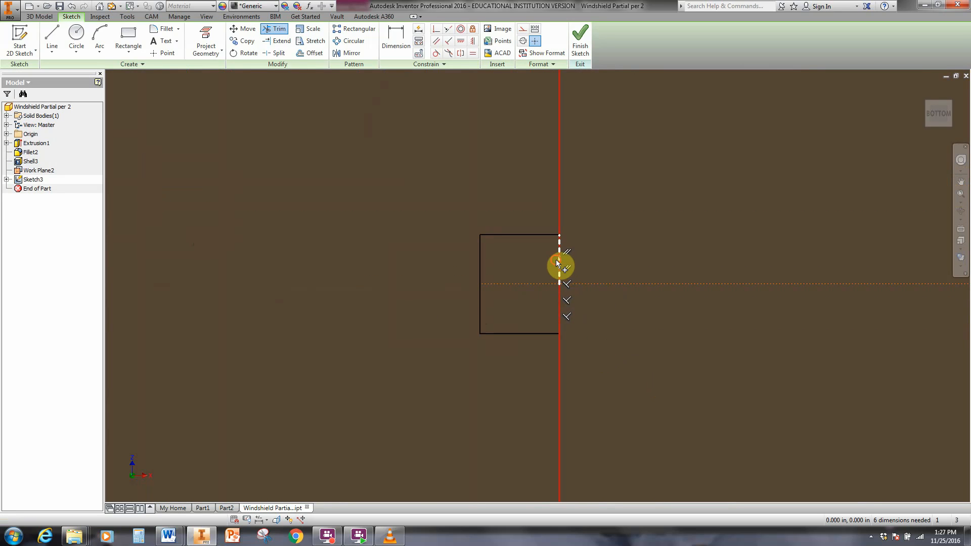
pyautogui.click(560, 318)
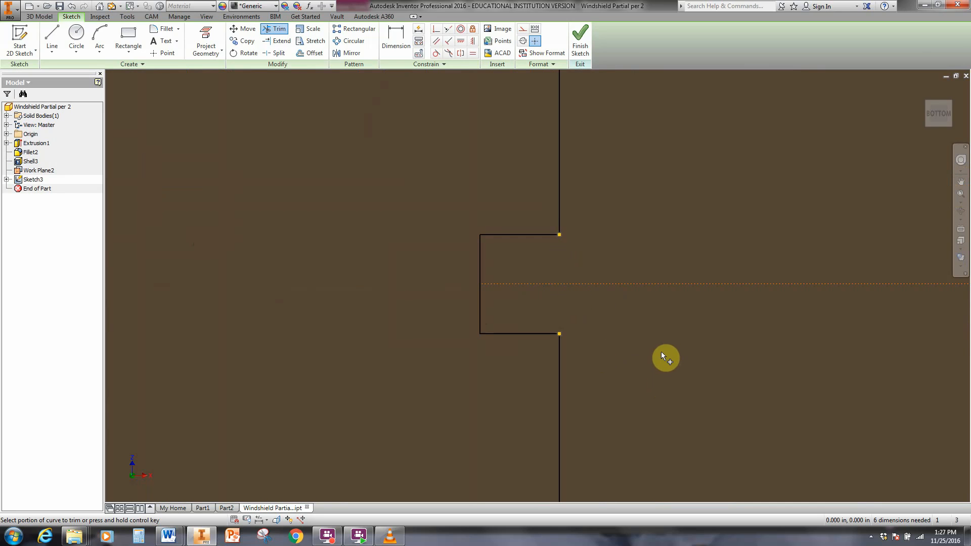
# Examine the trimmed outline around all the tabs and end the Trim command
pyautogui.scroll(8, 661, 351)
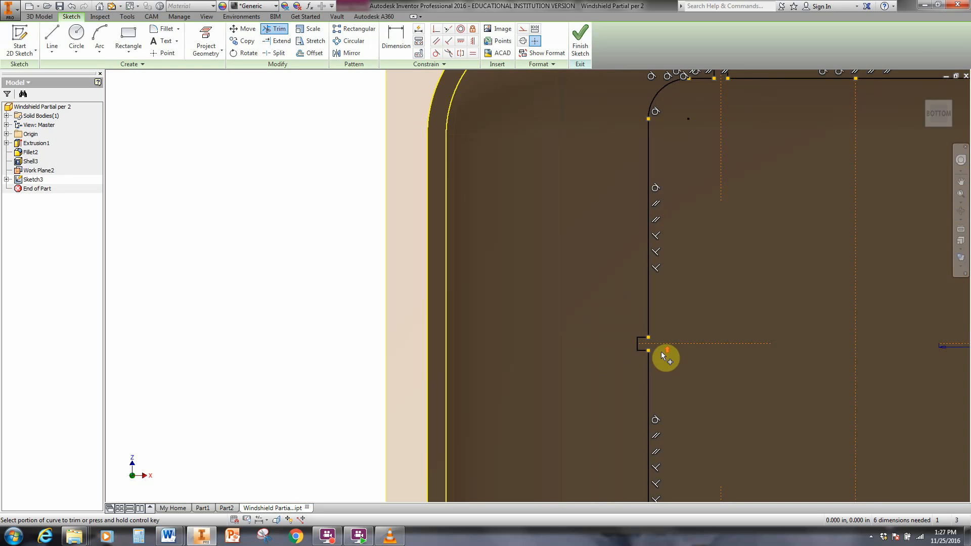
pyautogui.moveTo(732, 278); pyautogui.dragTo(451, 379, button='middle')
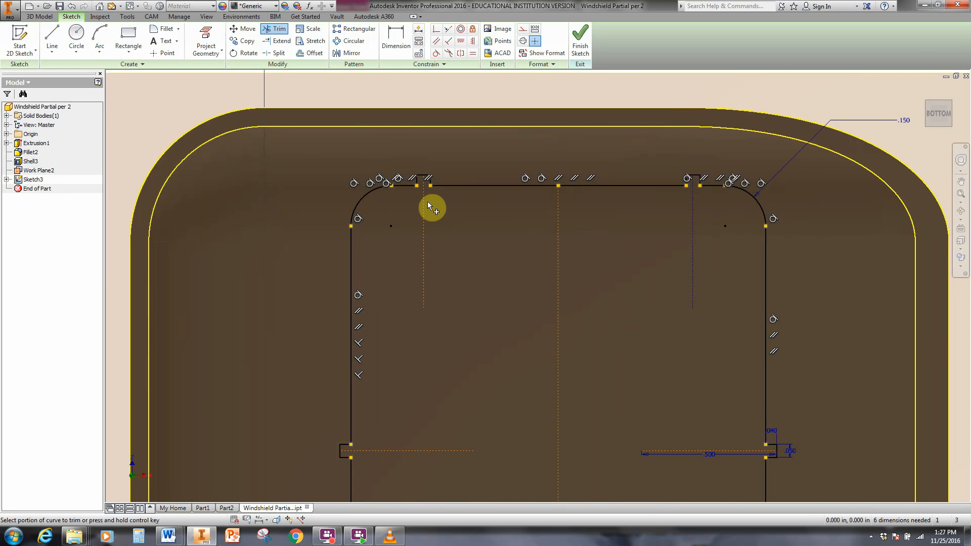
pyautogui.scroll(-5, 428, 198)
pyautogui.scroll(7, 439, 211)
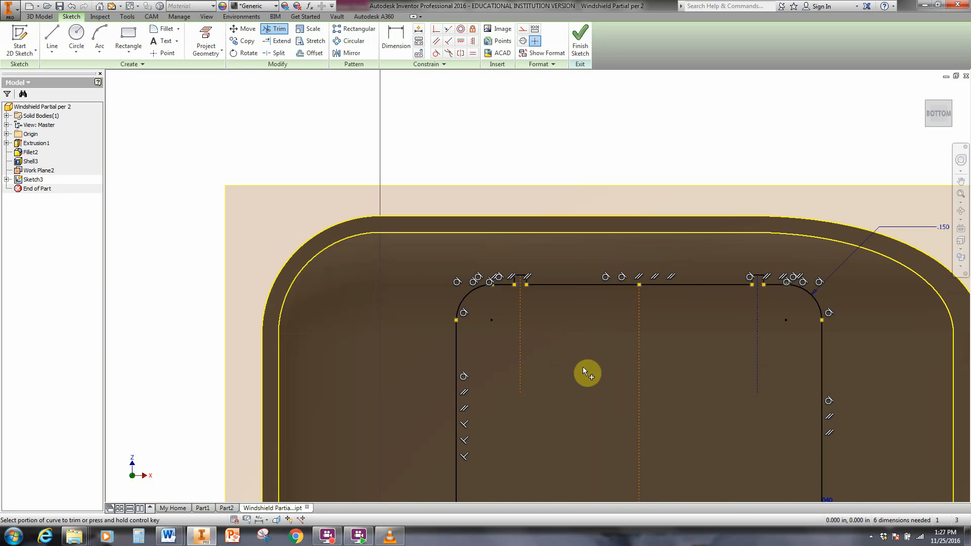
pyautogui.moveTo(583, 368)
pyautogui.mouseDown(button='middle')
pyautogui.moveTo(481, 255)
pyautogui.moveTo(421, 208)
pyautogui.mouseUp(button='middle')
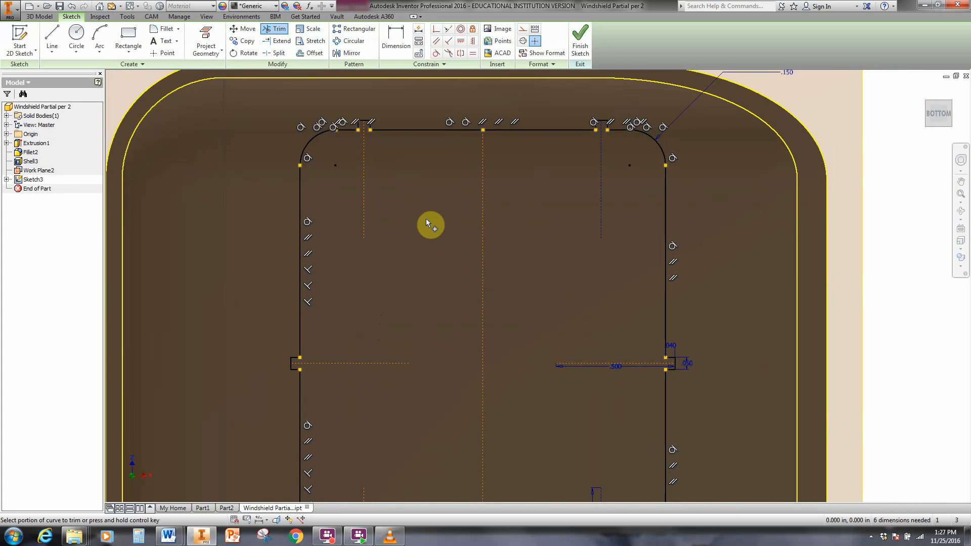
pyautogui.rightClick(464, 208)
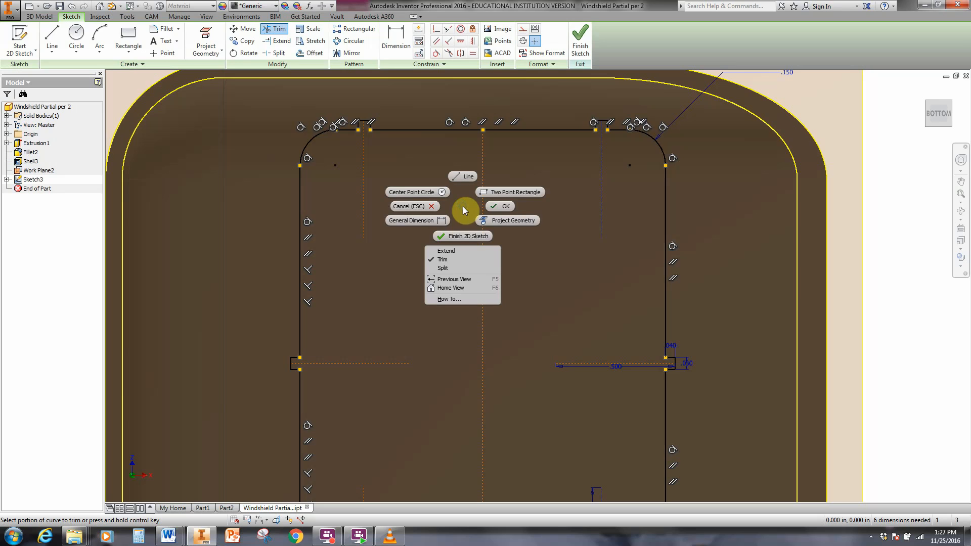
pyautogui.click(500, 206)
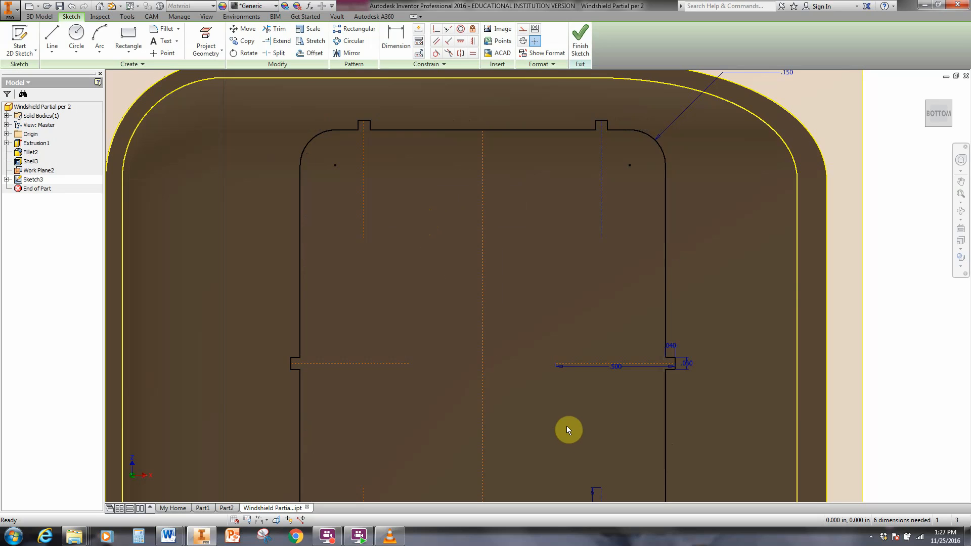
pyautogui.scroll(3, 566, 427)
pyautogui.moveTo(566, 423); pyautogui.dragTo(544, 306, button='middle')
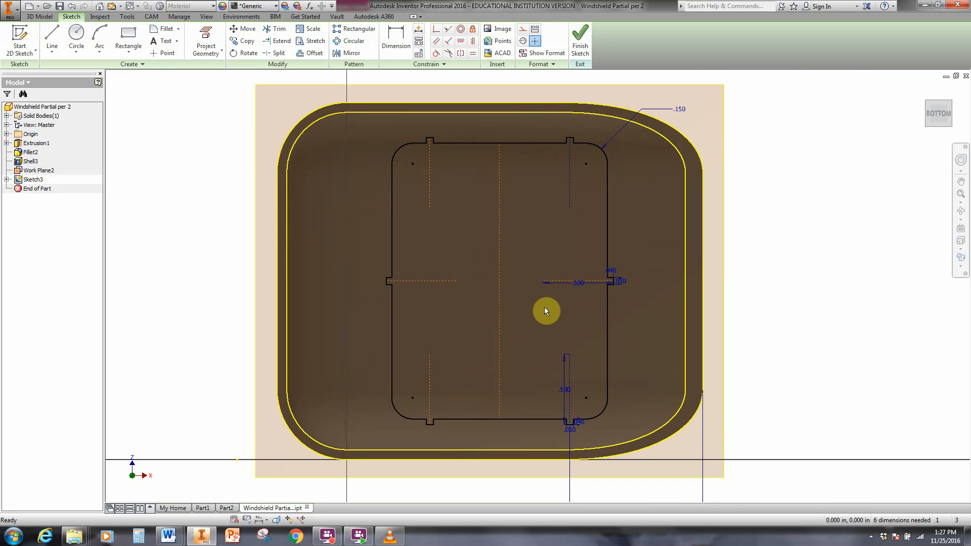